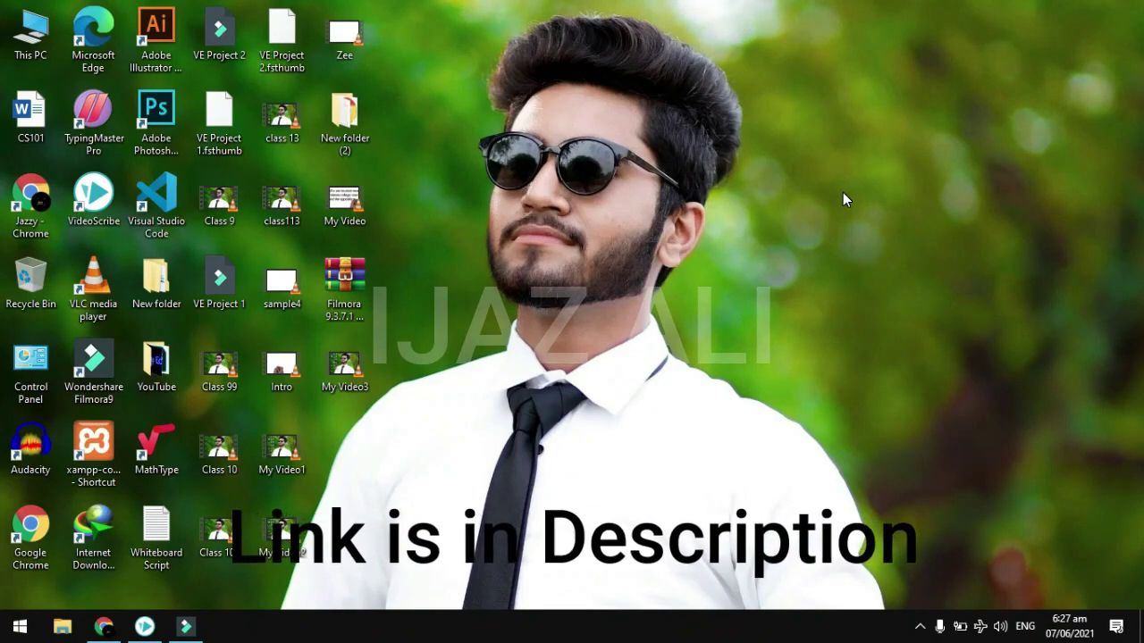
Step: Extract the Filmora 9.3.7.1 archive directly onto the desktop
{"action": "double_click", "coordinate": [351, 273]}
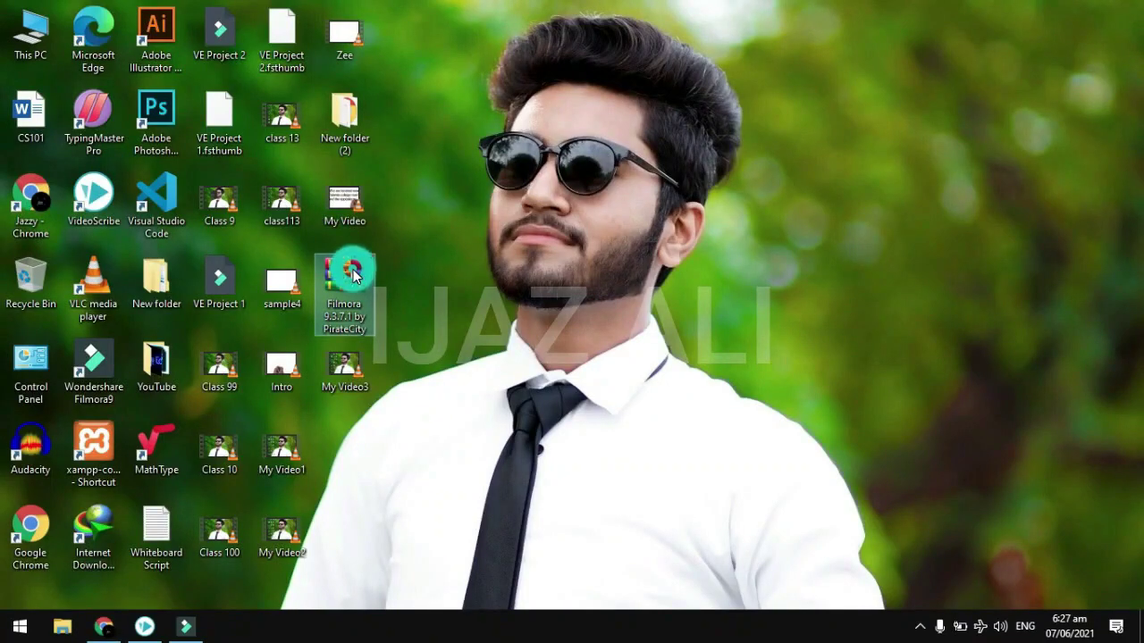
{"action": "right_click", "coordinate": [351, 268]}
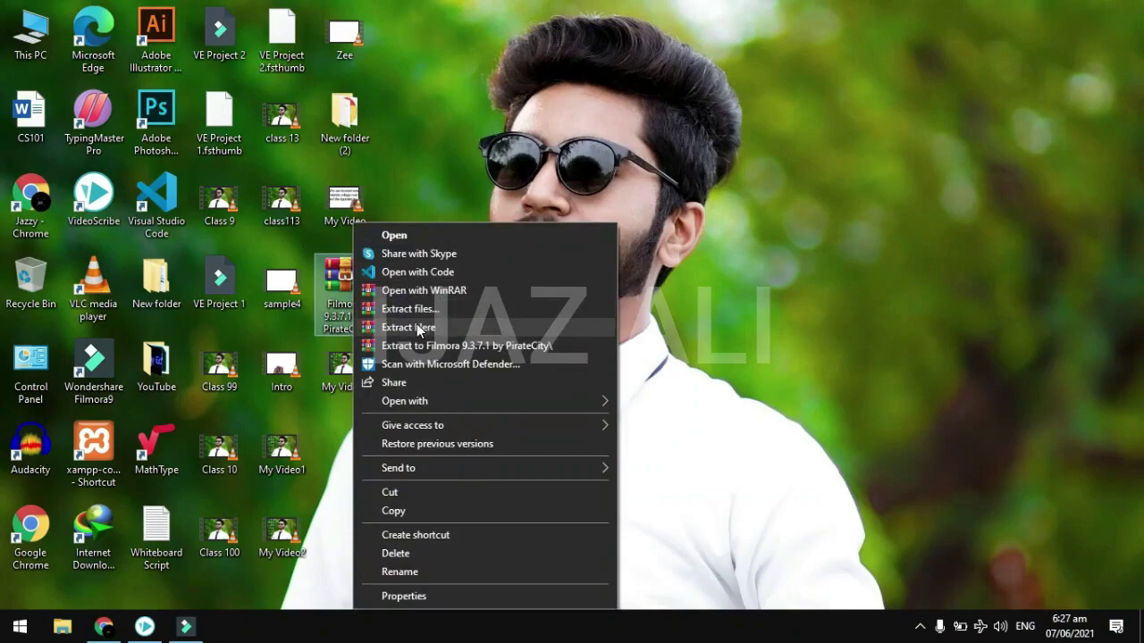
{"action": "left_click", "coordinate": [427, 327]}
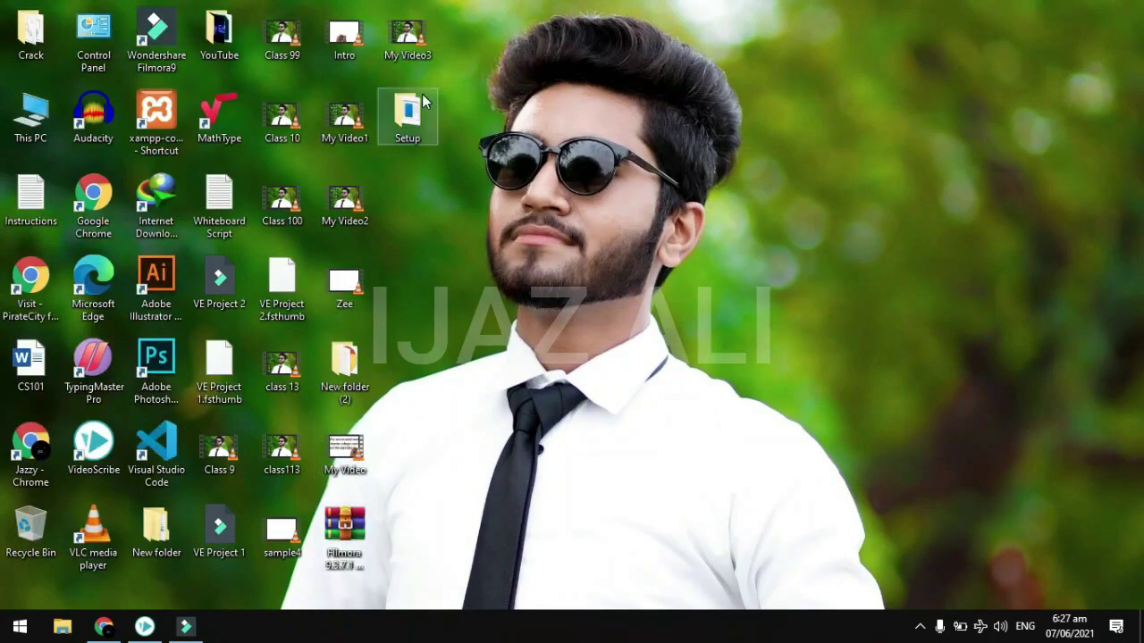
Step: Look inside the extracted Setup folder for the Filmora installer and close the folder
{"action": "double_click", "coordinate": [404, 110]}
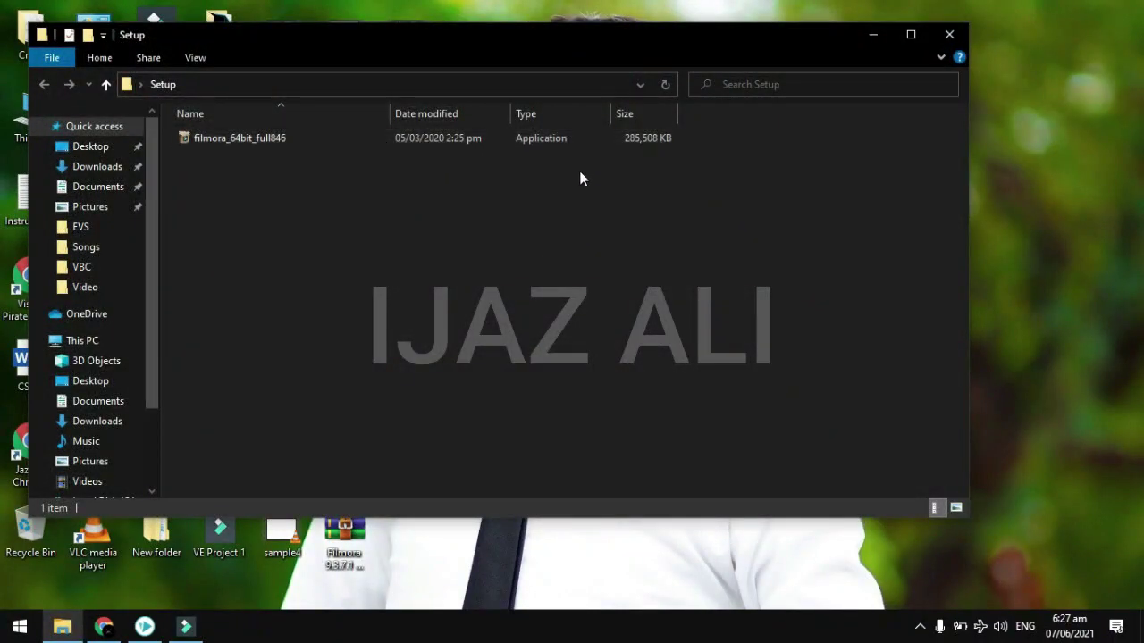
{"action": "key", "text": "alt+F4"}
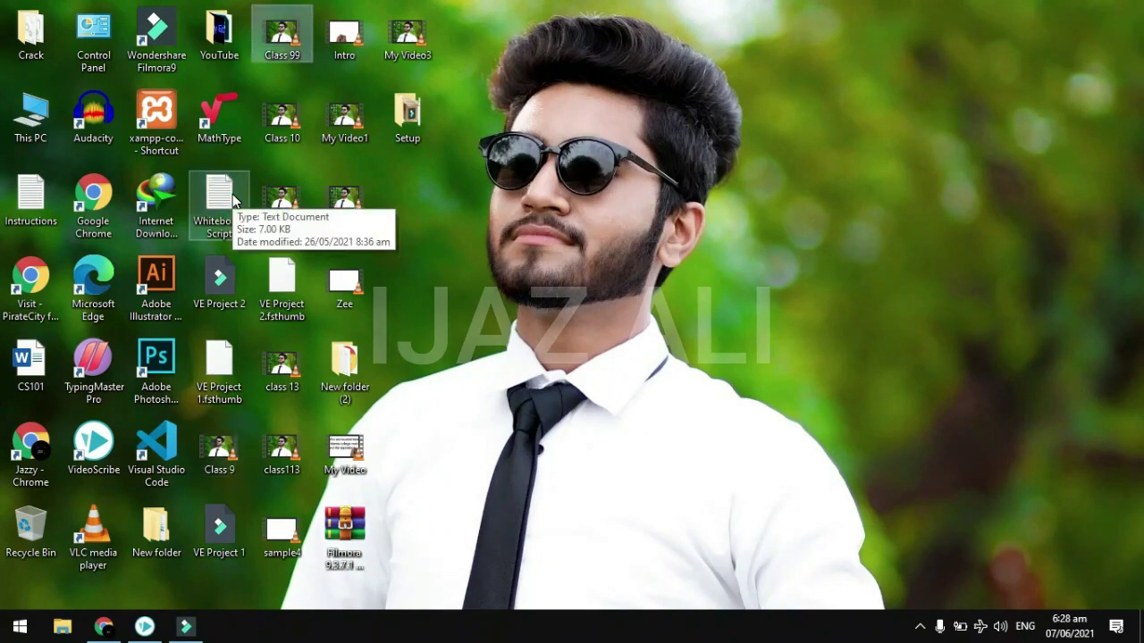
Step: Copy PYG64.dll and winmm.dll from the desktop's Crack folder and minimize its window
{"action": "key", "text": "c"}
{"action": "key", "text": "c"}
{"action": "key", "text": "c"}
{"action": "key", "text": "c"}
{"action": "key", "text": "c"}
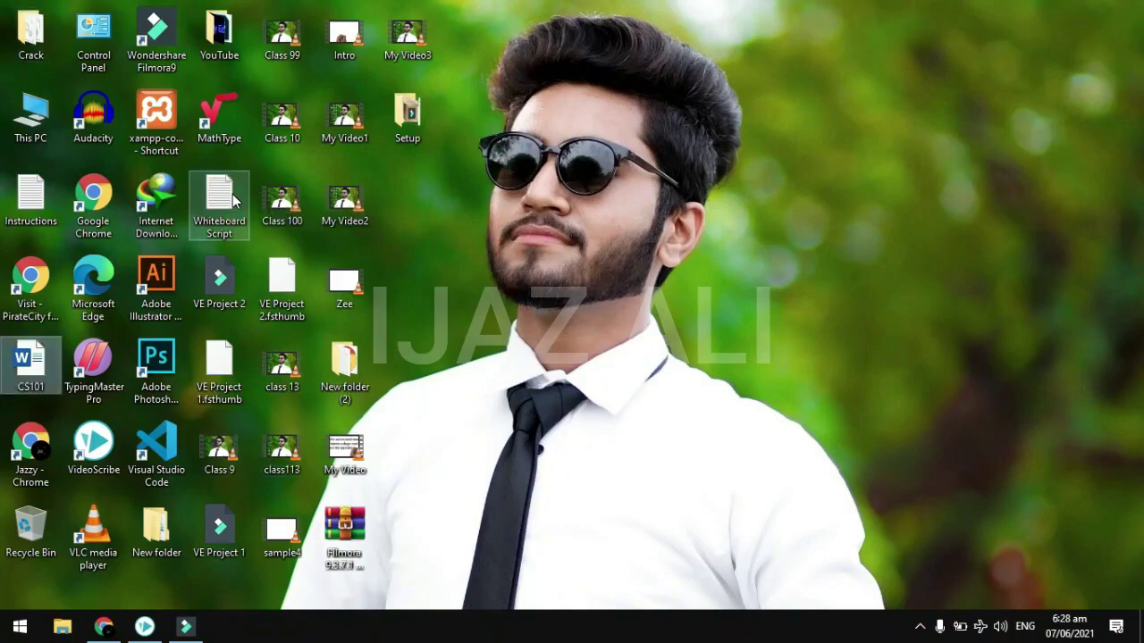
{"action": "key", "text": "c"}
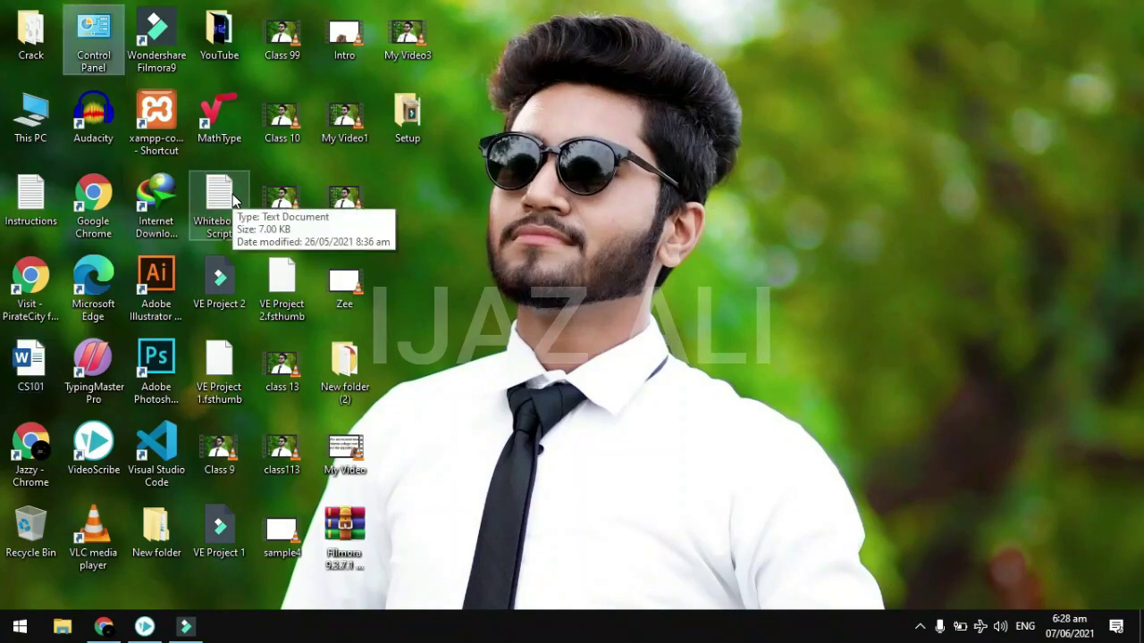
{"action": "double_click", "coordinate": [18, 38]}
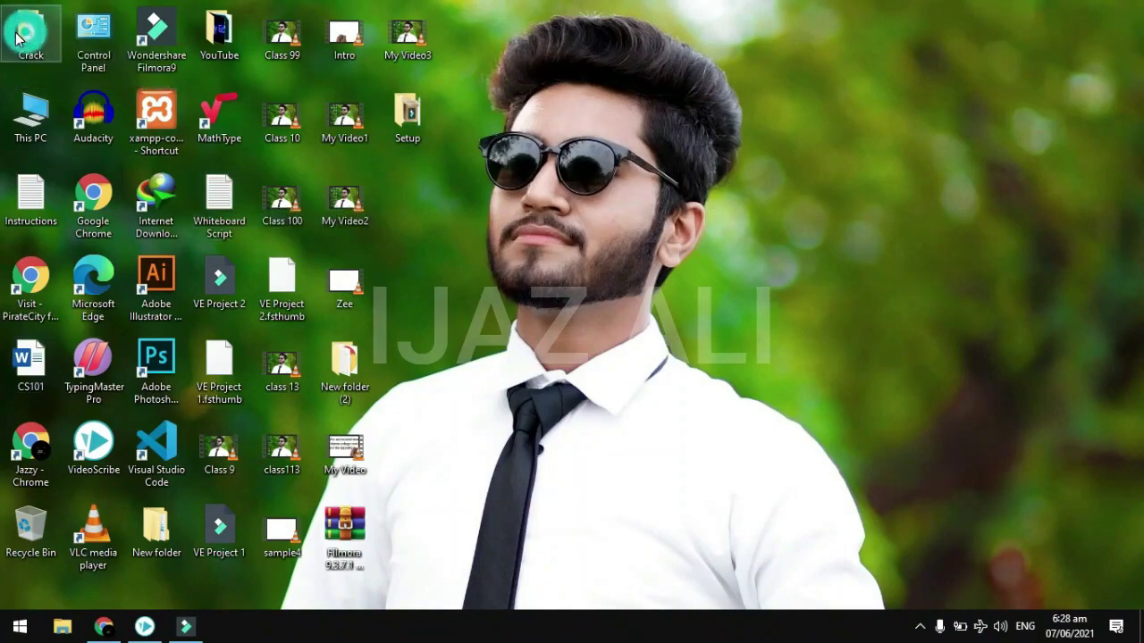
{"action": "left_click_drag", "start_coordinate": [253, 195], "coordinate": [368, 138]}
{"action": "right_click", "coordinate": [368, 139]}
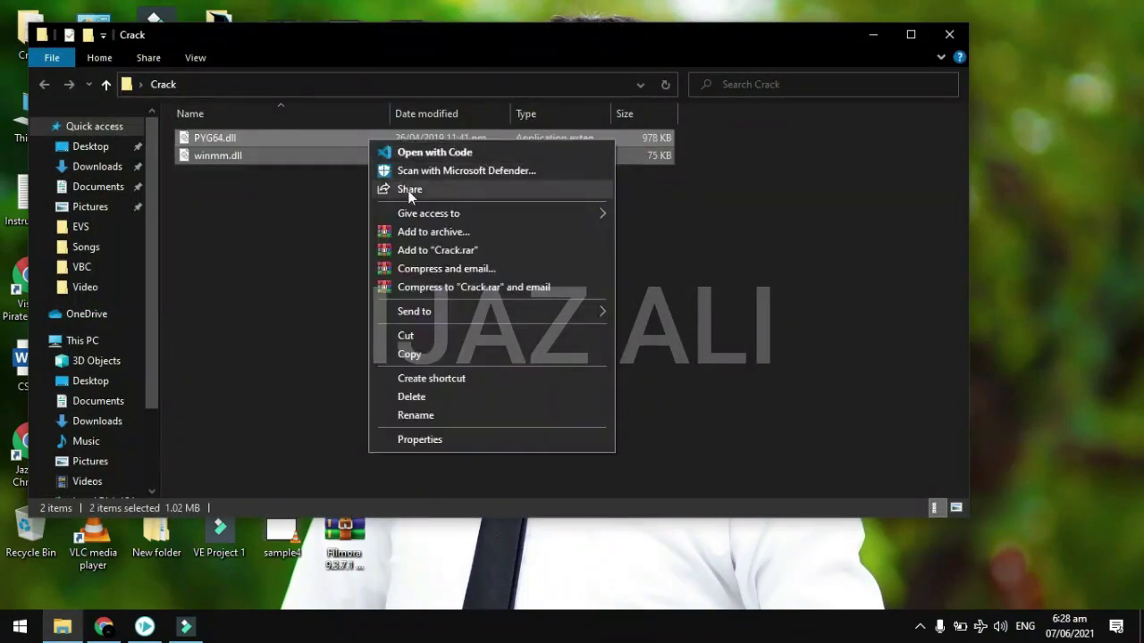
{"action": "left_click", "coordinate": [489, 359]}
{"action": "left_click", "coordinate": [876, 34]}
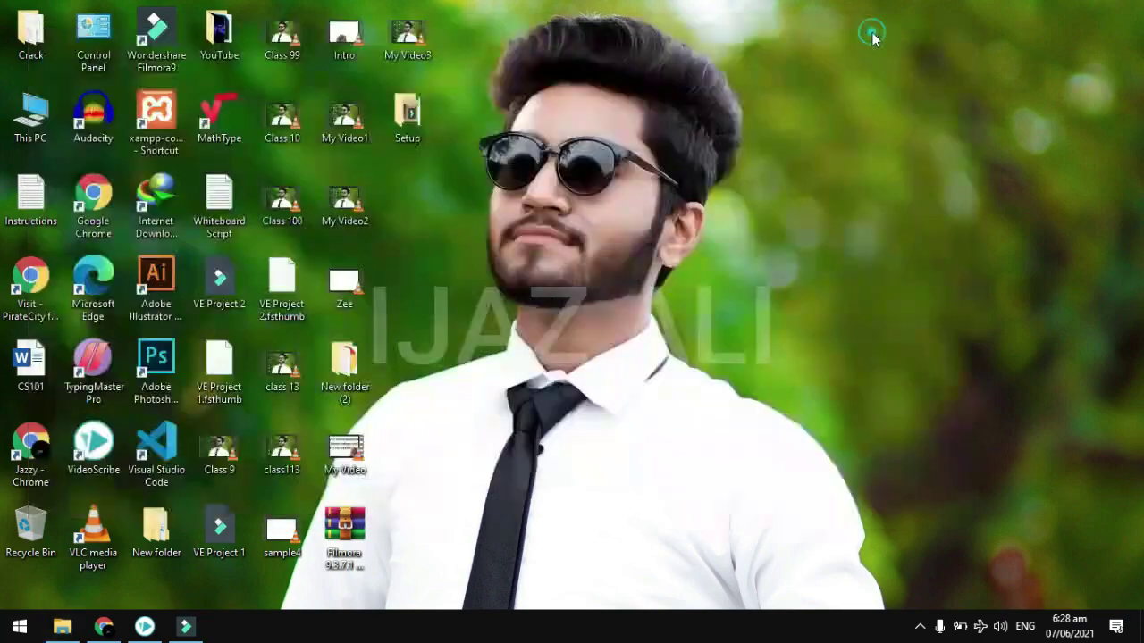
Step: Open the Program Files folder on Local Disk (C:)
{"action": "double_click", "coordinate": [18, 127]}
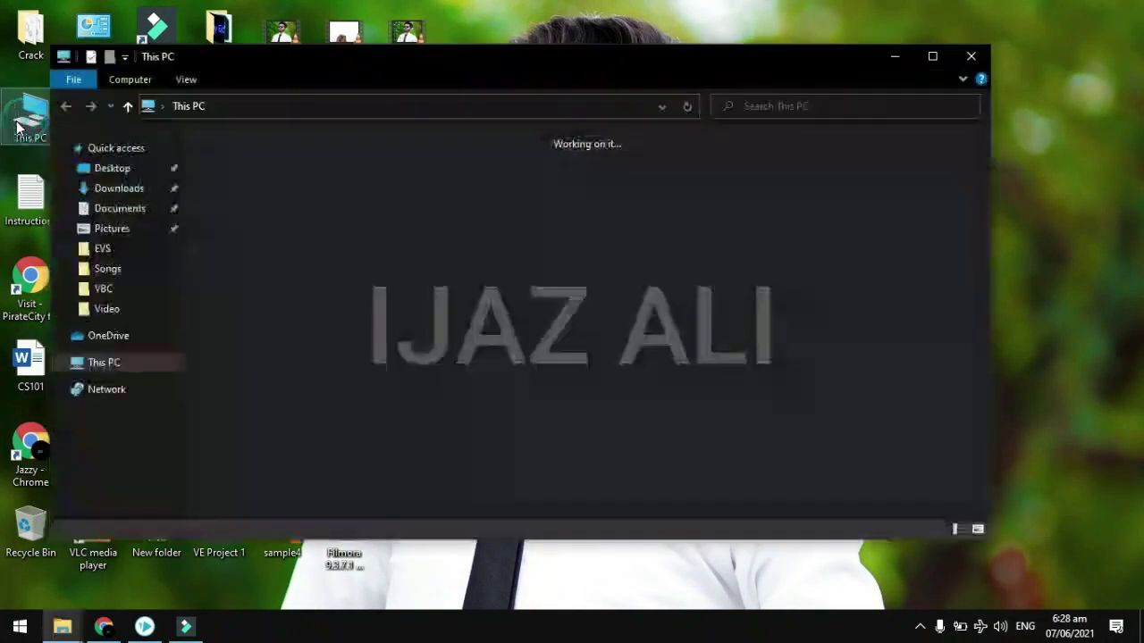
{"action": "double_click", "coordinate": [386, 202]}
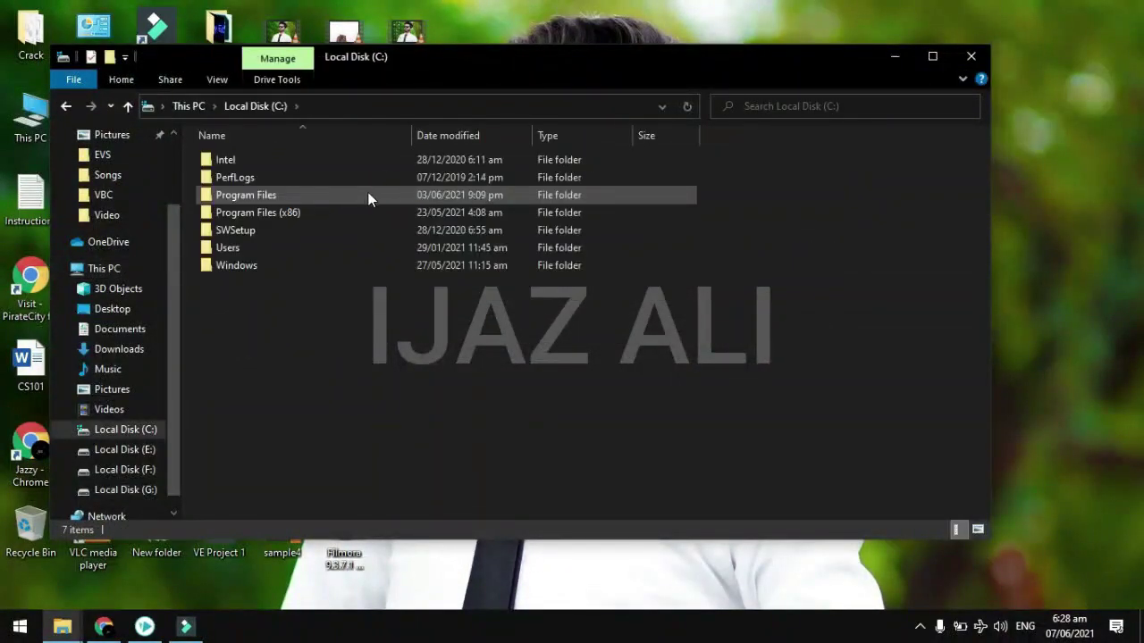
{"action": "double_click", "coordinate": [394, 196]}
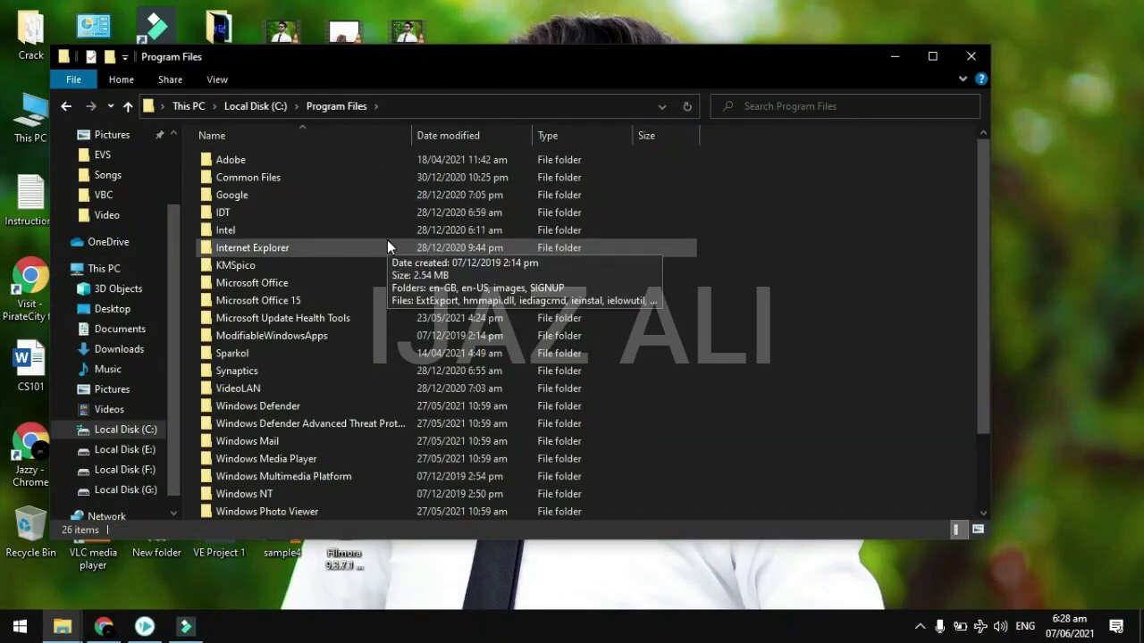
Step: Open the Filmora9 folder inside Wondershare, show the folder's paste options, and minimize the window
{"action": "key", "text": "w"}
{"action": "key", "text": "Down"}
{"action": "key", "text": "Down"}
{"action": "key", "text": "Down"}
{"action": "key", "text": "Down"}
{"action": "key", "text": "Down"}
{"action": "key", "text": "Down"}
{"action": "key", "text": "Down"}
{"action": "key", "text": "Down"}
{"action": "key", "text": "Down"}
{"action": "key", "text": "Down"}
{"action": "key", "text": "Down"}
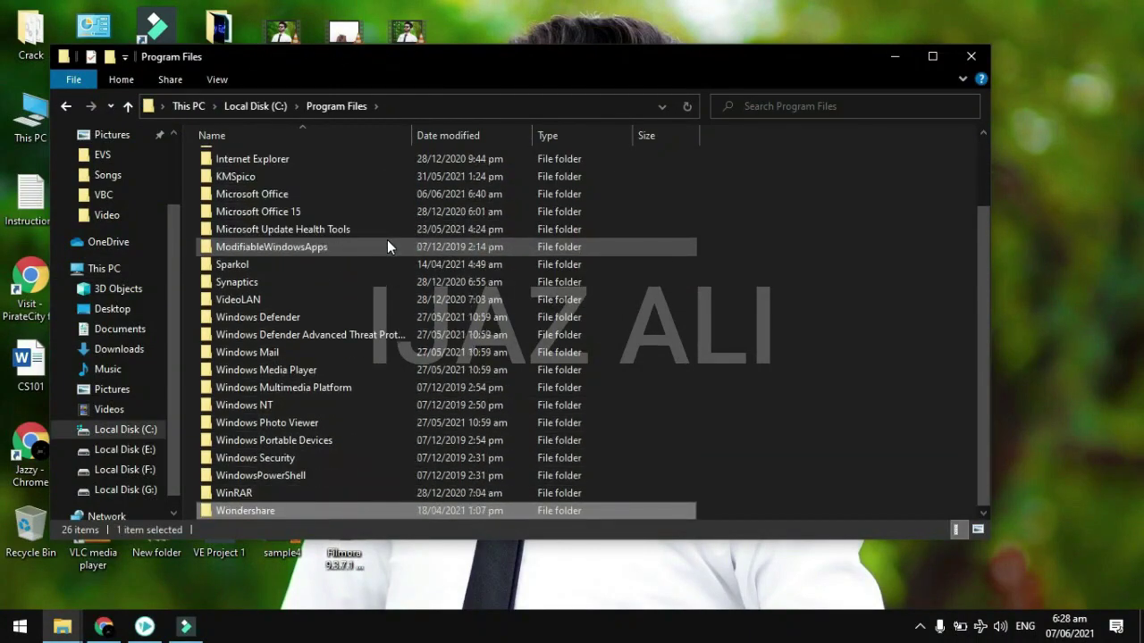
{"action": "key", "text": "Return"}
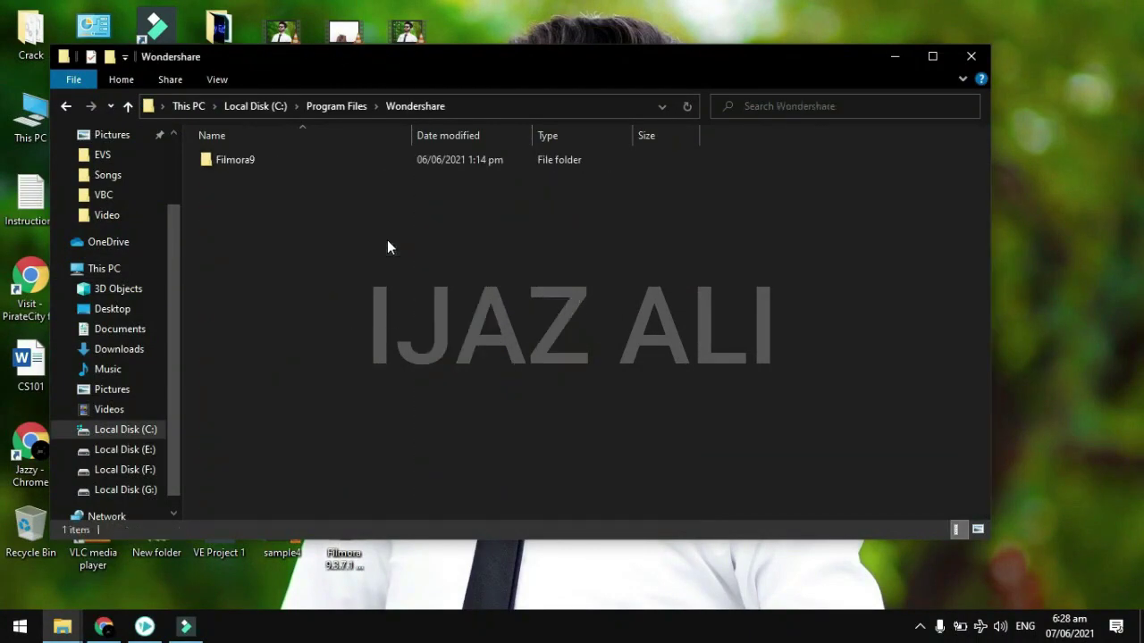
{"action": "double_click", "coordinate": [340, 162]}
{"action": "right_click", "coordinate": [752, 223]}
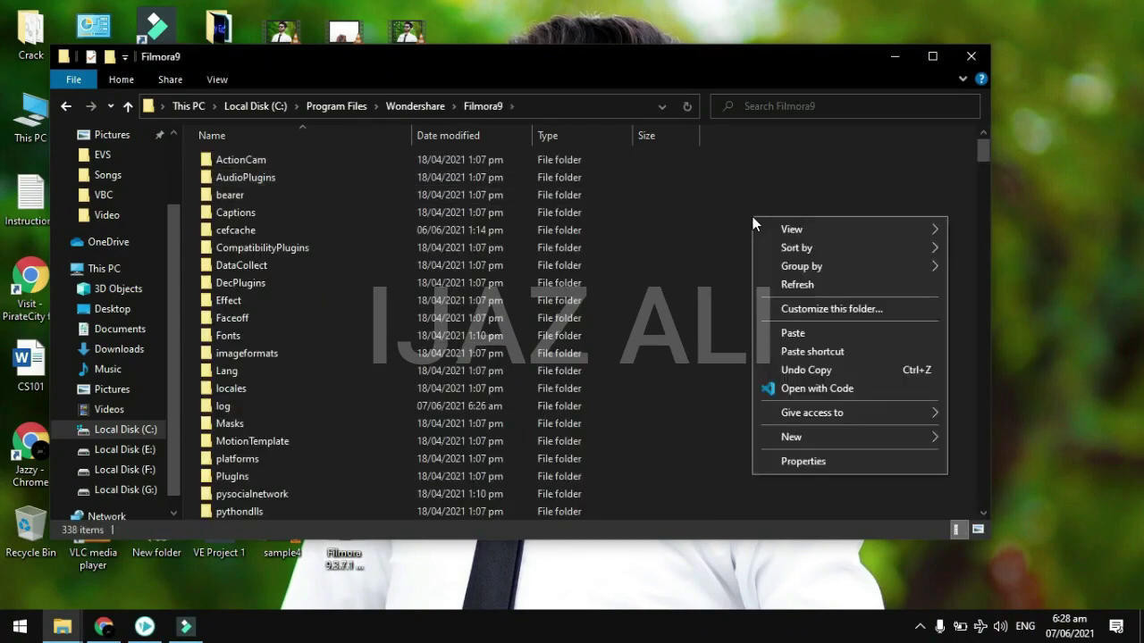
{"action": "left_click", "coordinate": [894, 55]}
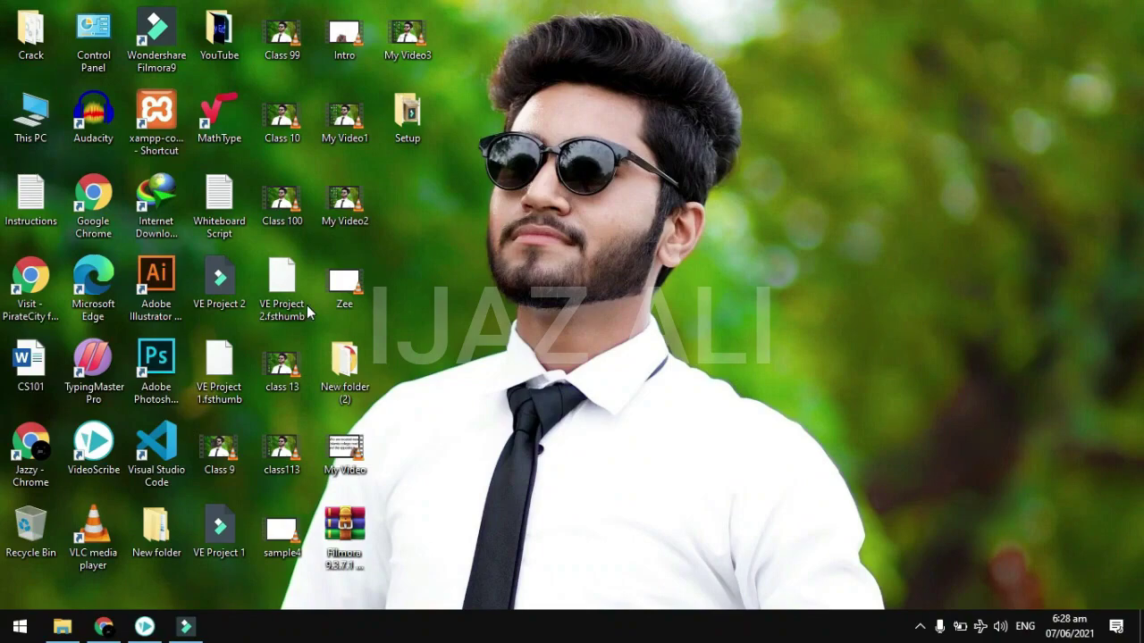
Step: Switch to VideoScribe, preview the black car seat cushion image in the Zee scribe, and stop playback
{"action": "left_click", "coordinate": [143, 628]}
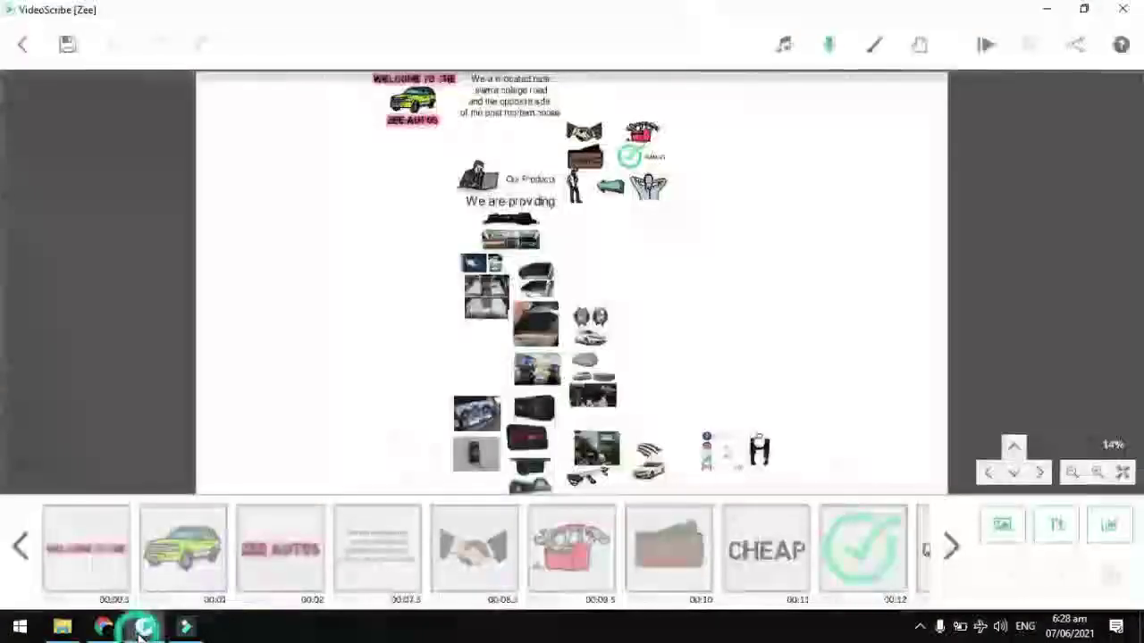
{"action": "left_click", "coordinate": [539, 326]}
{"action": "left_click", "coordinate": [1031, 49]}
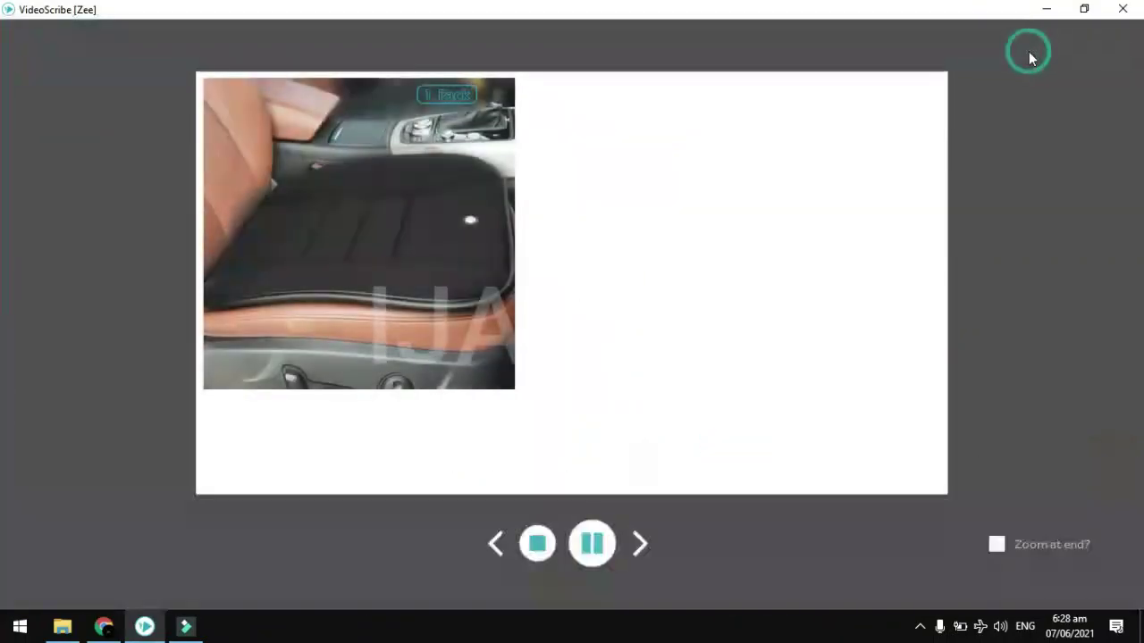
{"action": "left_click", "coordinate": [537, 543]}
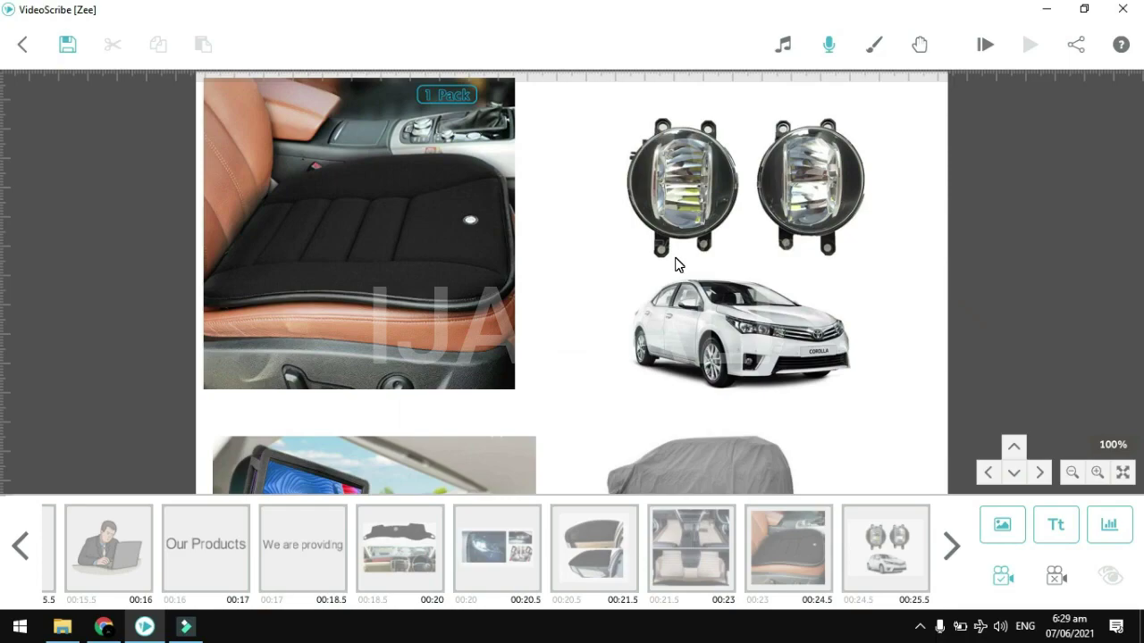
Step: Save the scribe under the name Zee in the Jazzy folder
{"action": "left_click", "coordinate": [67, 45]}
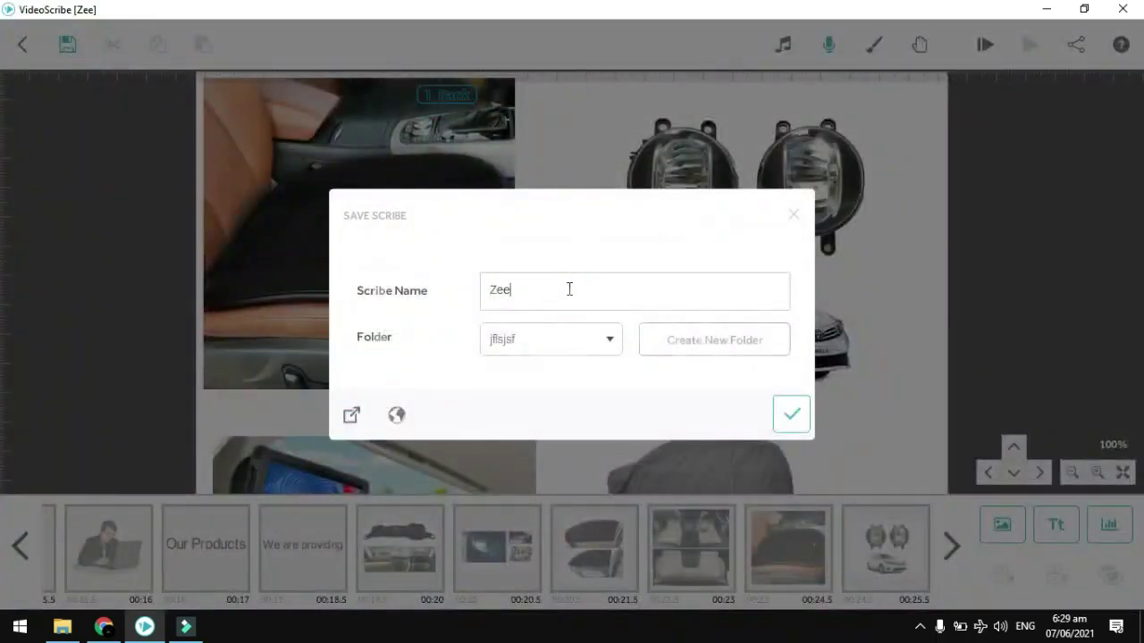
{"action": "left_click", "coordinate": [604, 340]}
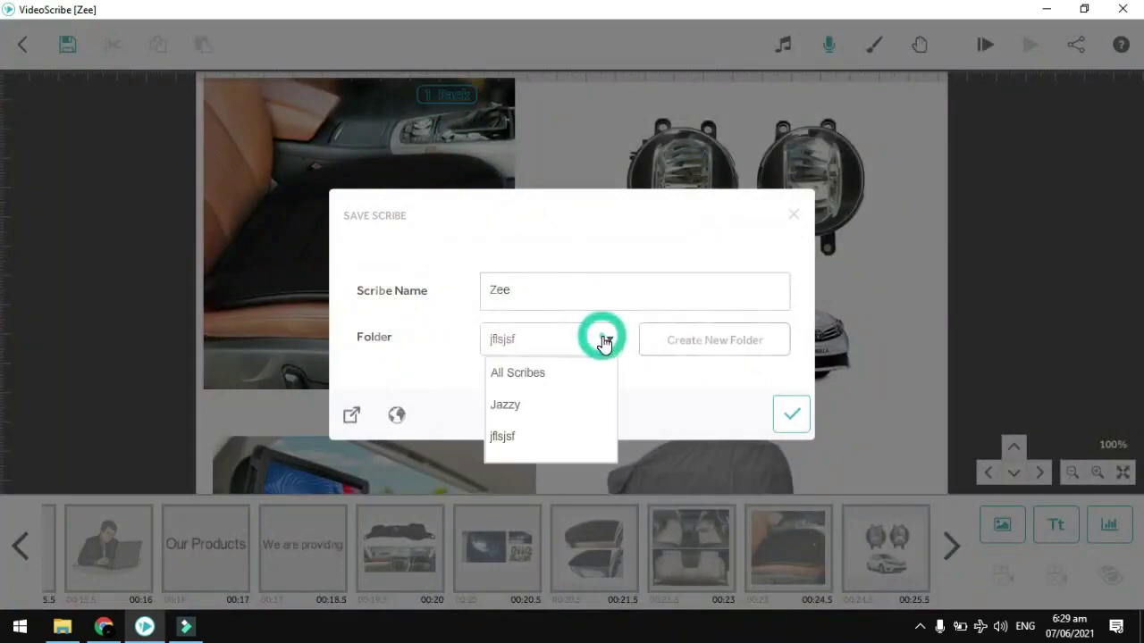
{"action": "left_click", "coordinate": [607, 341]}
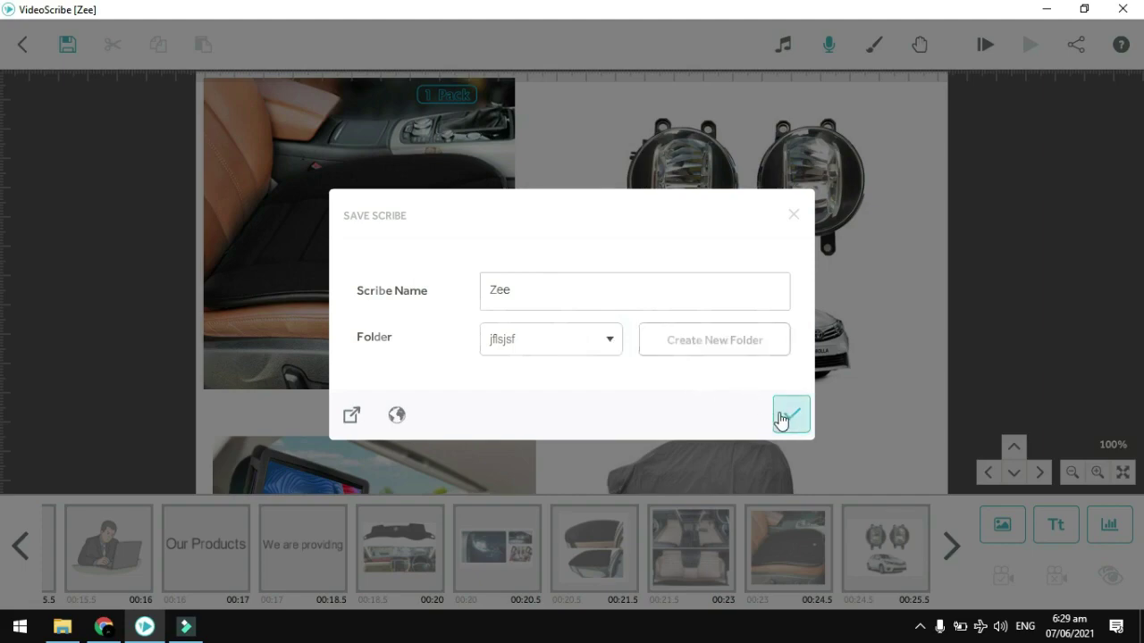
{"action": "left_click", "coordinate": [609, 339]}
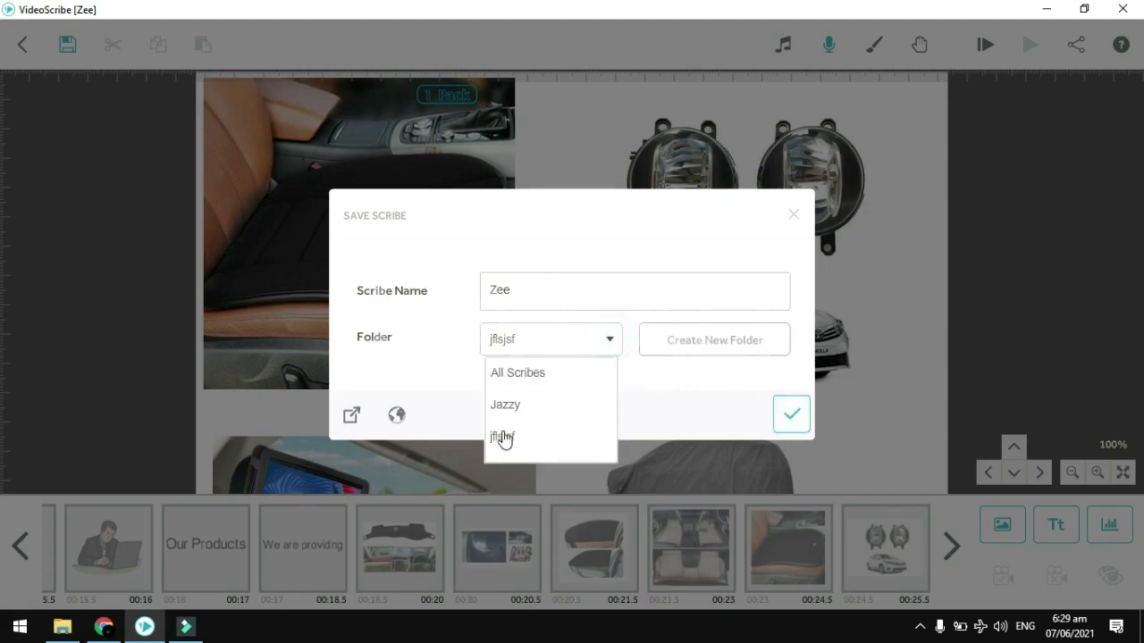
{"action": "left_click", "coordinate": [509, 404]}
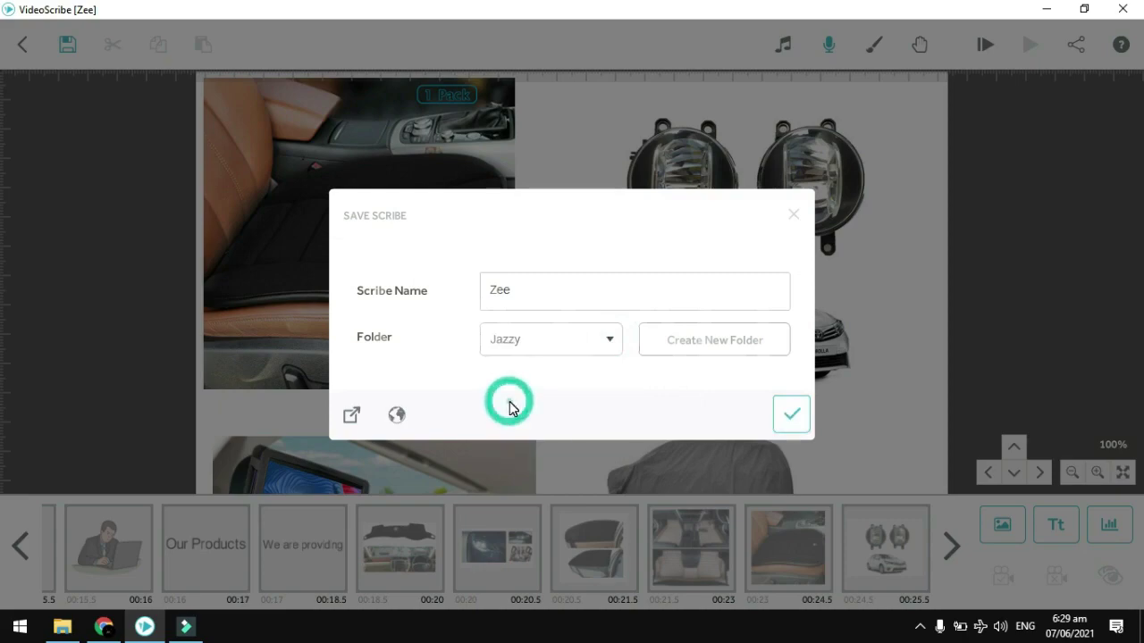
{"action": "left_click", "coordinate": [793, 416]}
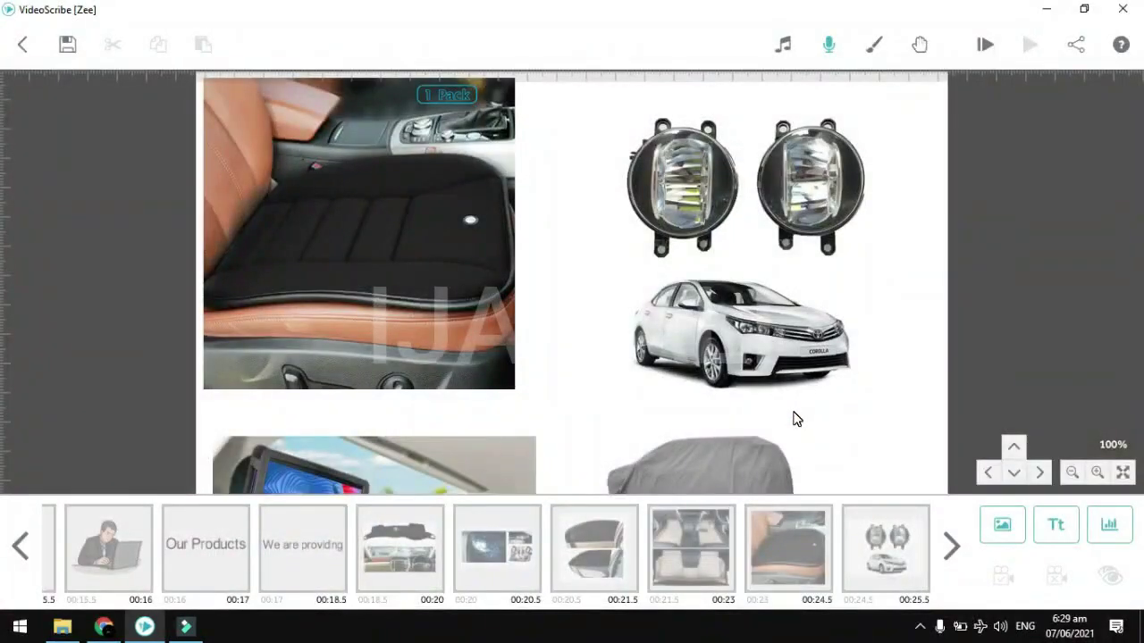
Step: Choose to download the scribe as a video file and name it Zee6
{"action": "left_click", "coordinate": [1077, 55]}
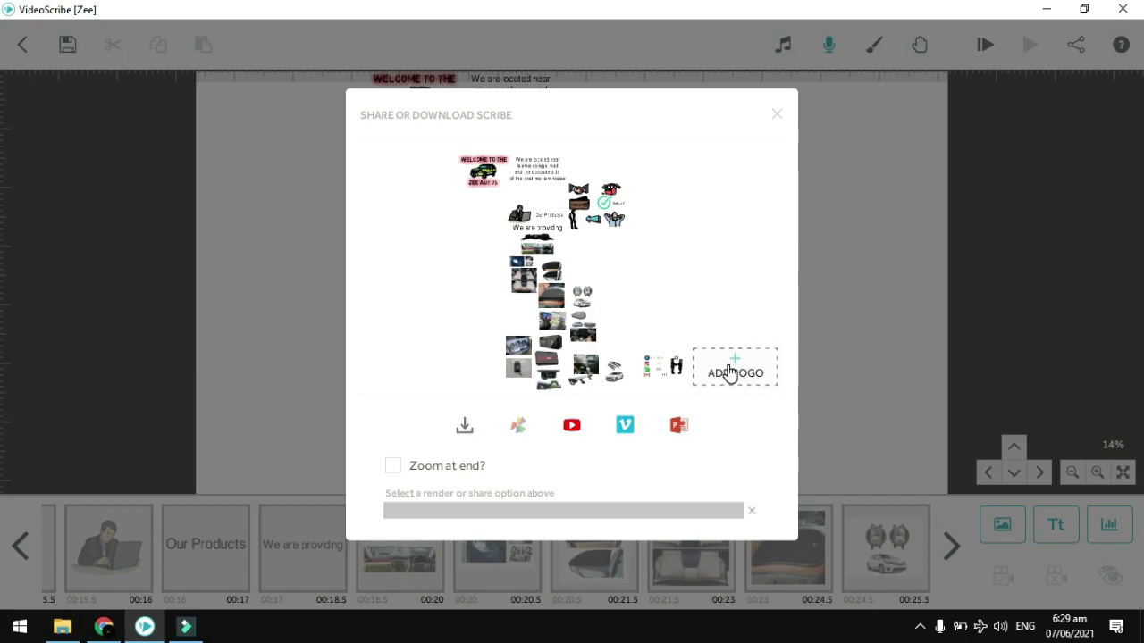
{"action": "left_click", "coordinate": [464, 426]}
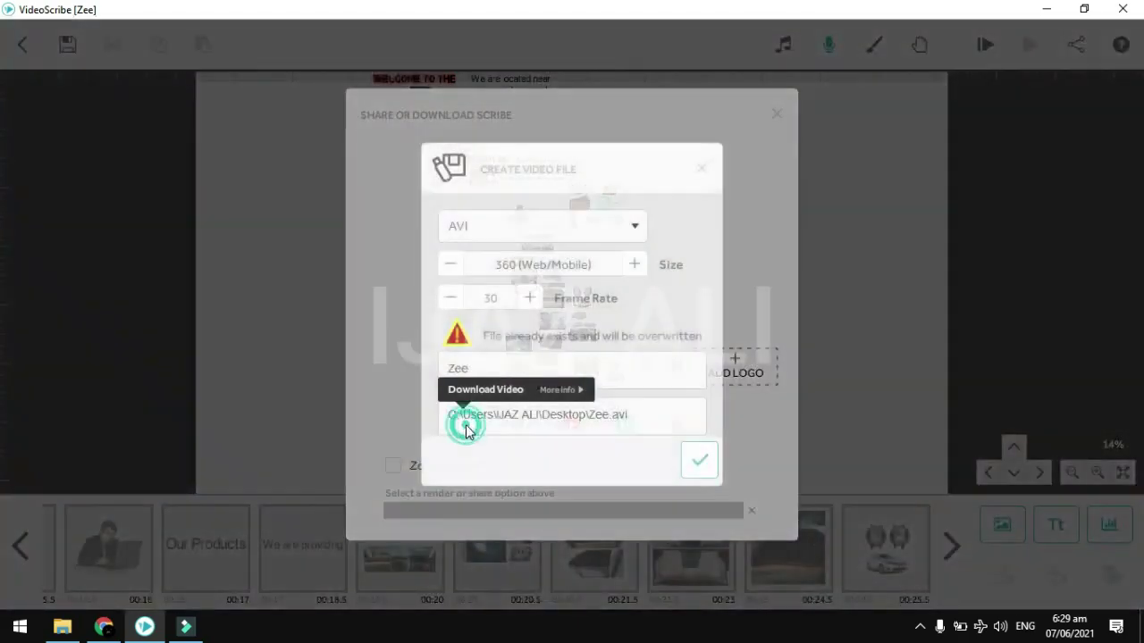
{"action": "left_click", "coordinate": [512, 373]}
{"action": "type", "text": "6"}
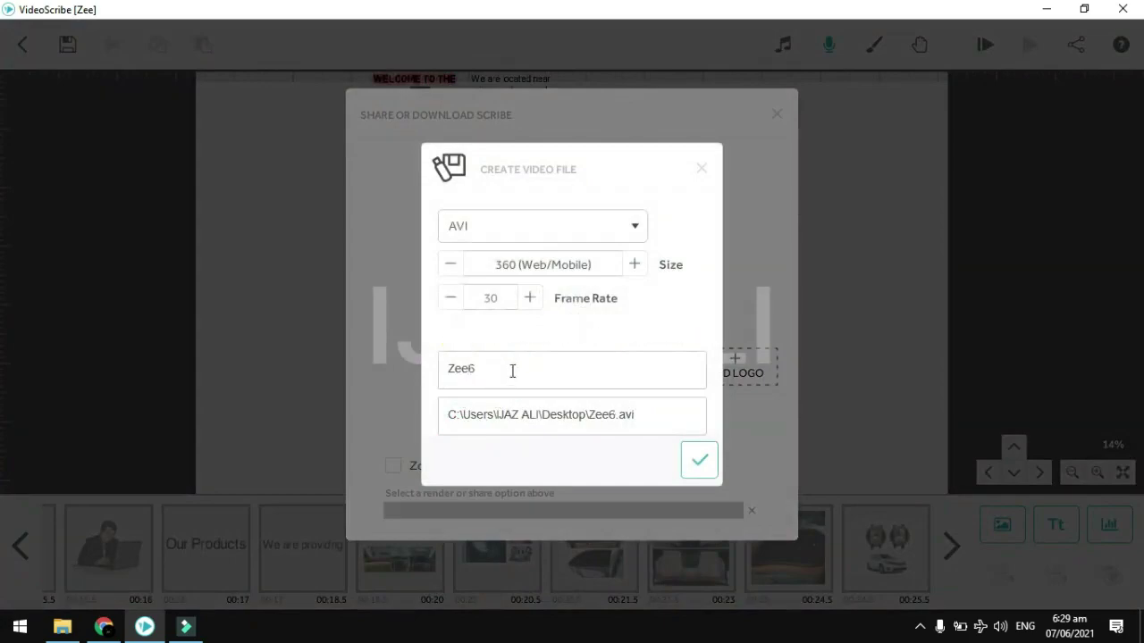
Step: Set the video to AVI format, 1080 (Full HD) size and a frame rate of 50, and start rendering
{"action": "left_click", "coordinate": [635, 224]}
{"action": "left_click", "coordinate": [485, 327]}
{"action": "left_click", "coordinate": [636, 265]}
{"action": "left_click", "coordinate": [636, 264]}
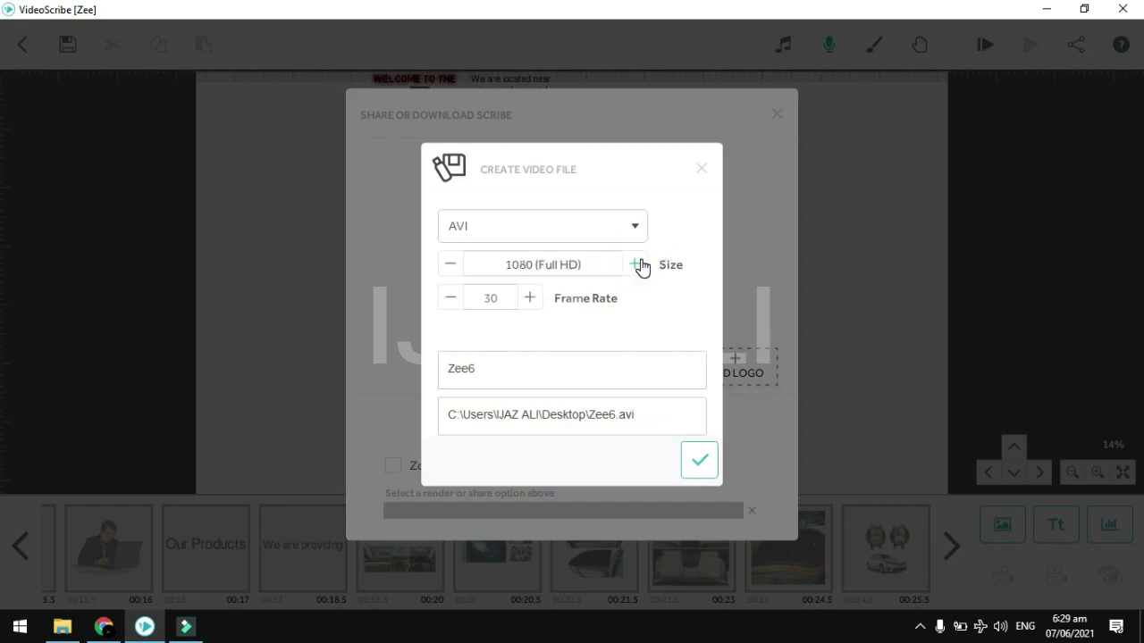
{"action": "left_click", "coordinate": [530, 297]}
{"action": "left_click", "coordinate": [529, 298]}
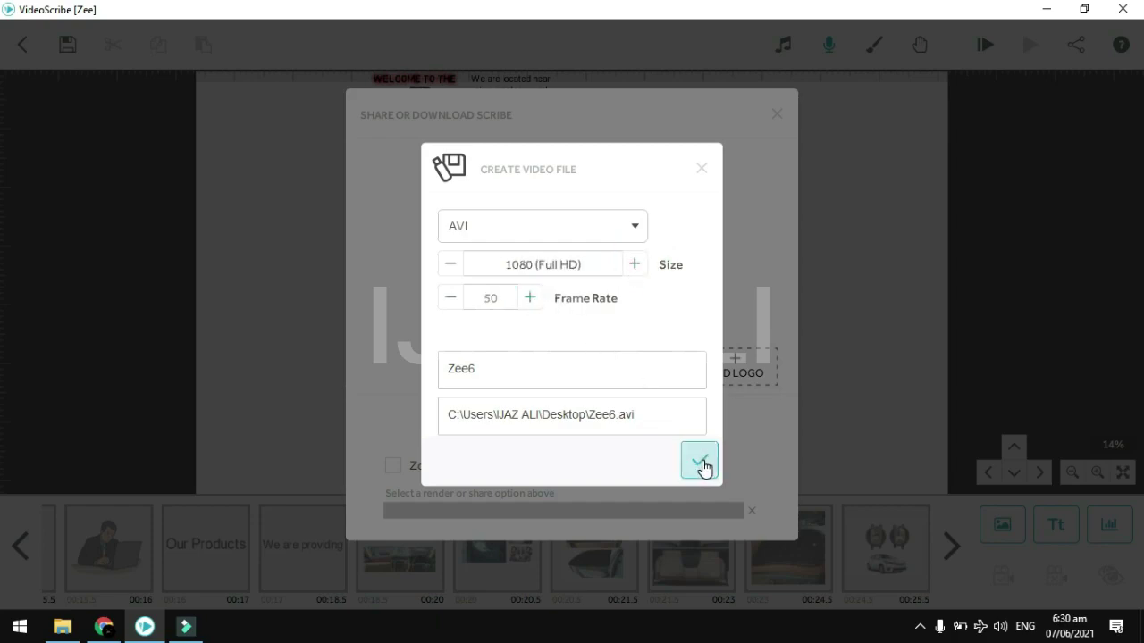
{"action": "left_click", "coordinate": [700, 463]}
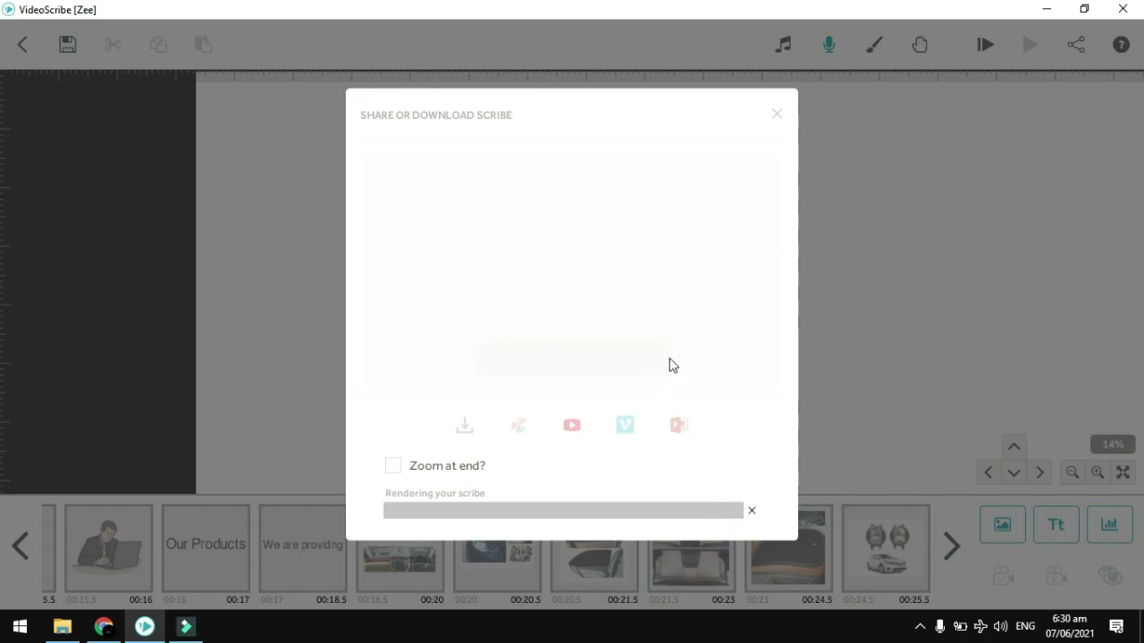
Step: Cancel the scribe's video render in progress
{"action": "left_click", "coordinate": [773, 116]}
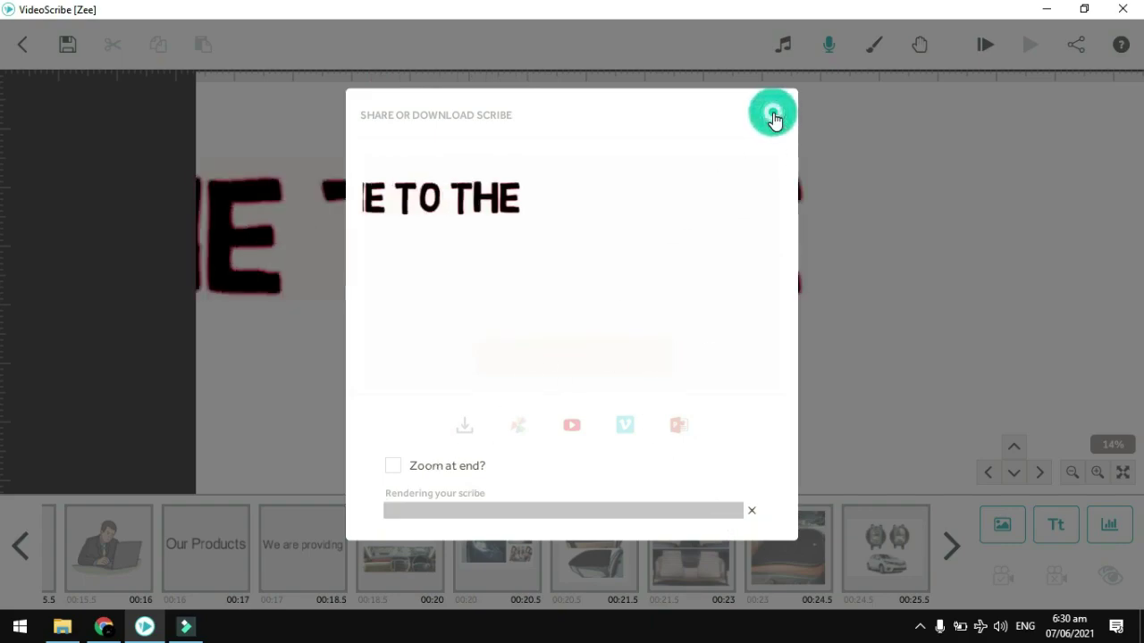
{"action": "left_click", "coordinate": [778, 116]}
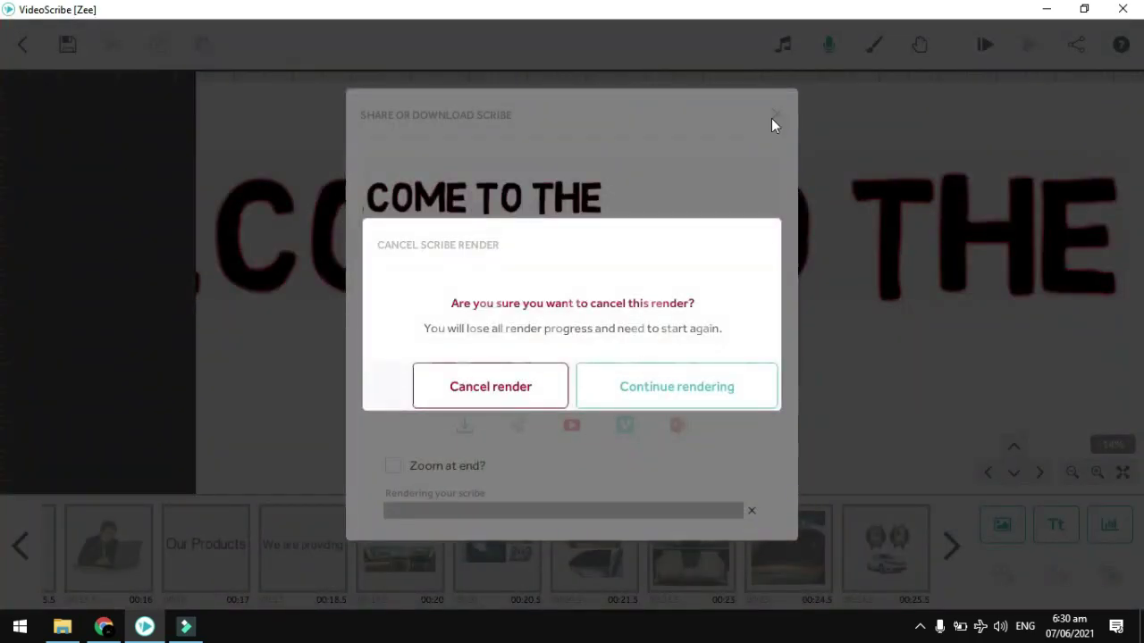
{"action": "left_click", "coordinate": [523, 384]}
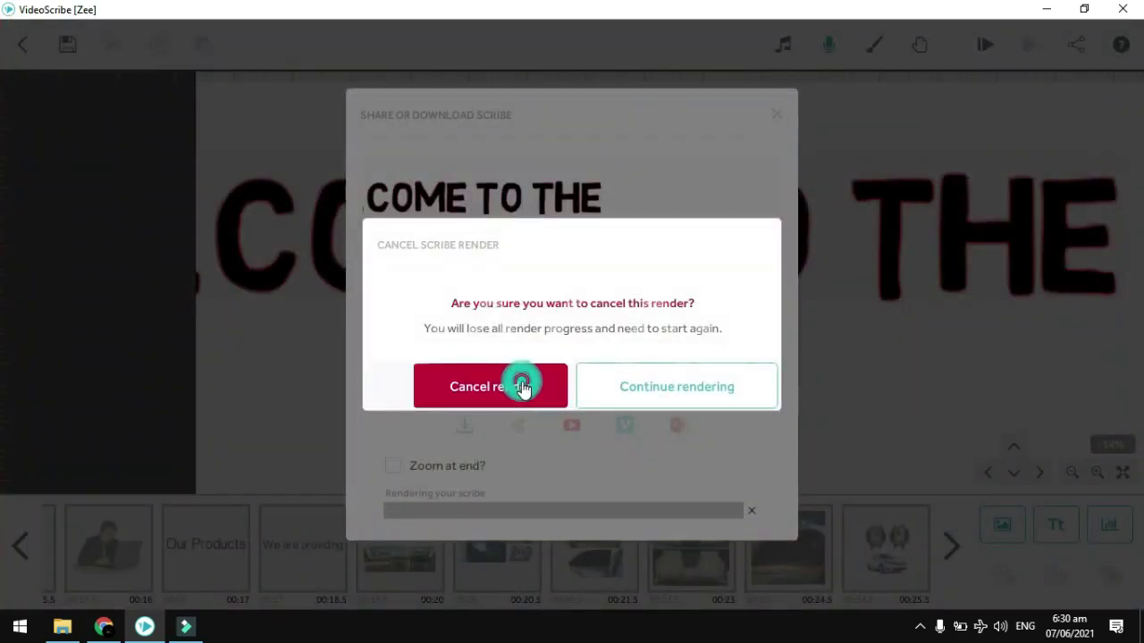
{"action": "left_click", "coordinate": [1078, 44]}
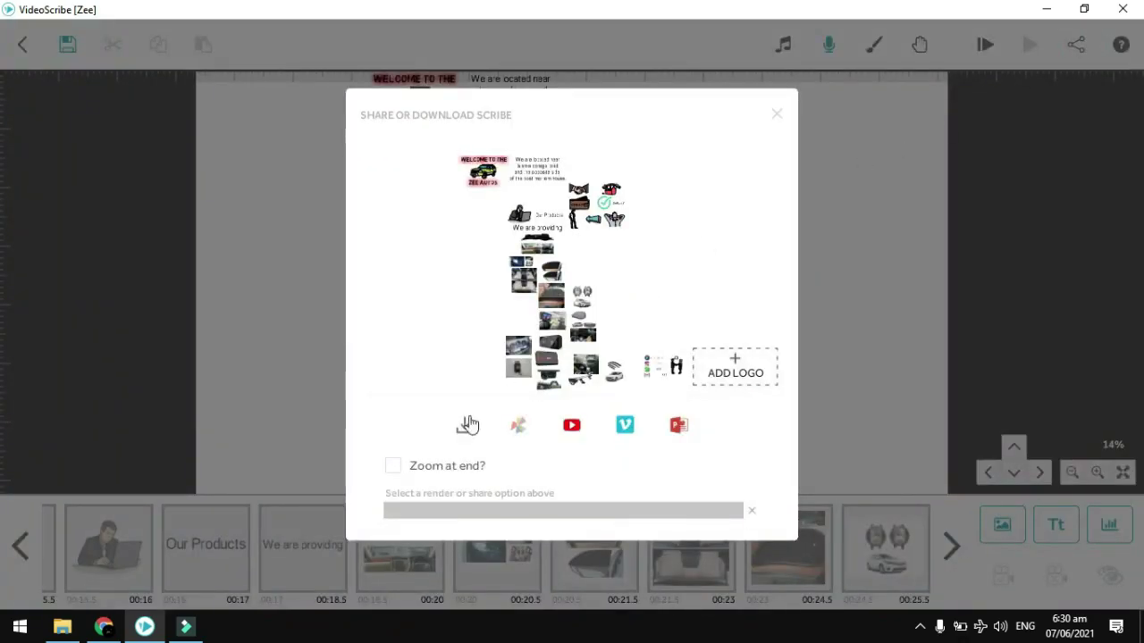
{"action": "left_click", "coordinate": [464, 425]}
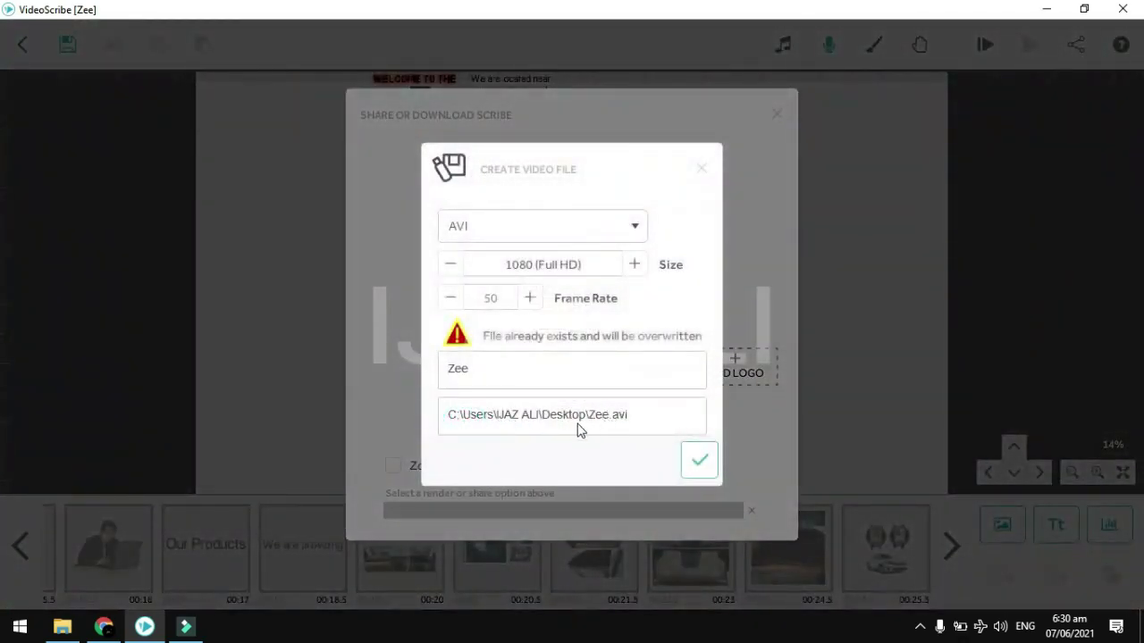
{"action": "left_click", "coordinate": [684, 416]}
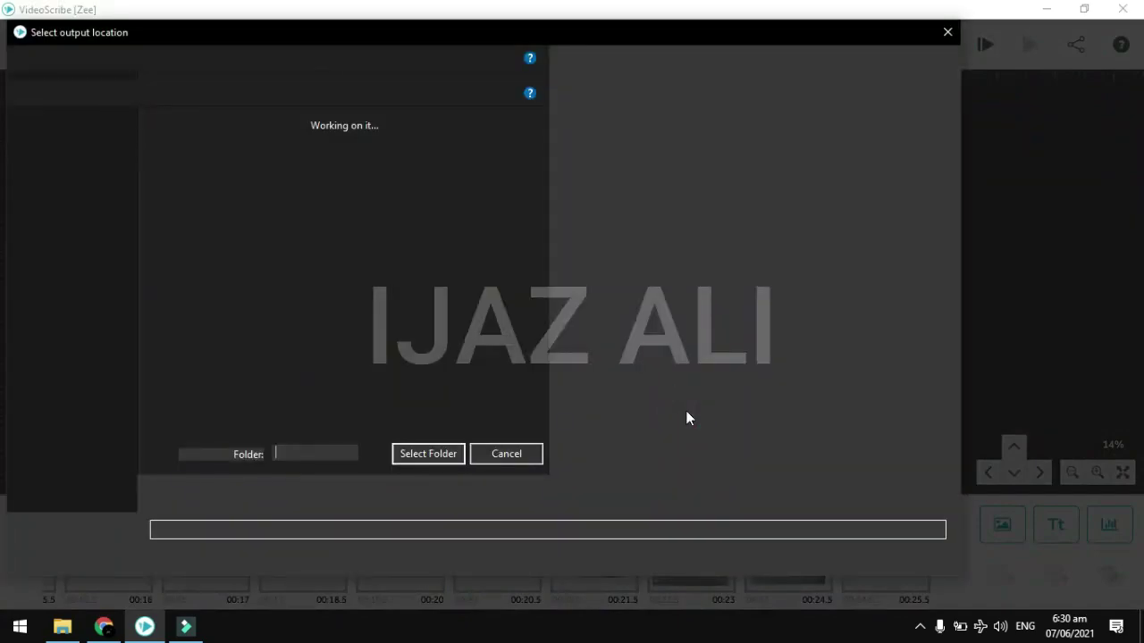
{"action": "left_click", "coordinate": [72, 385]}
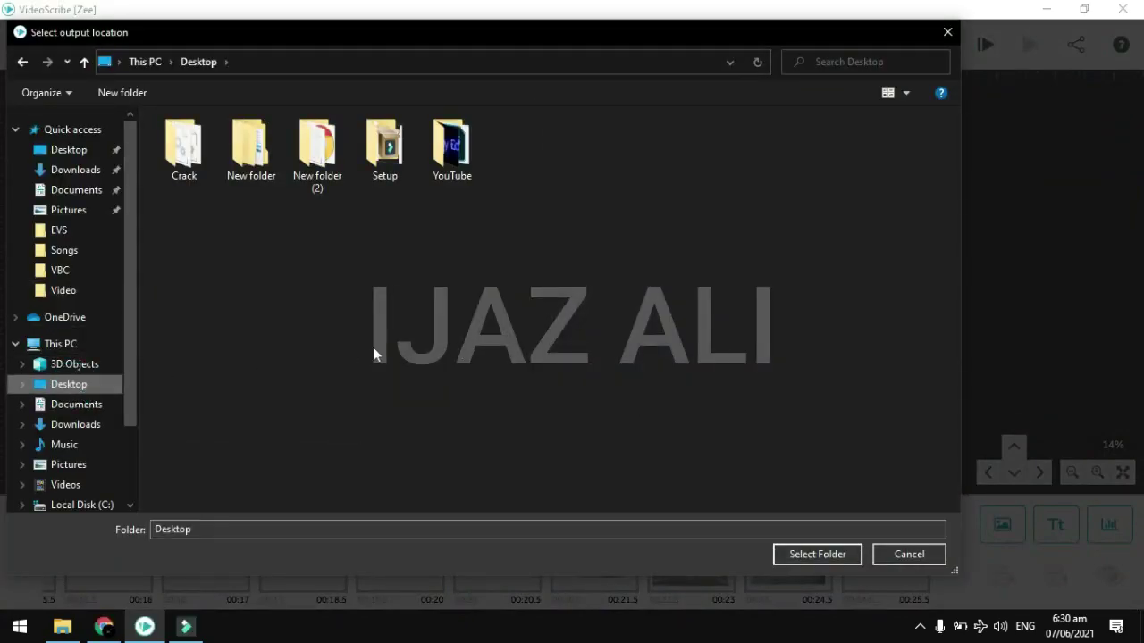
{"action": "left_click", "coordinate": [813, 554]}
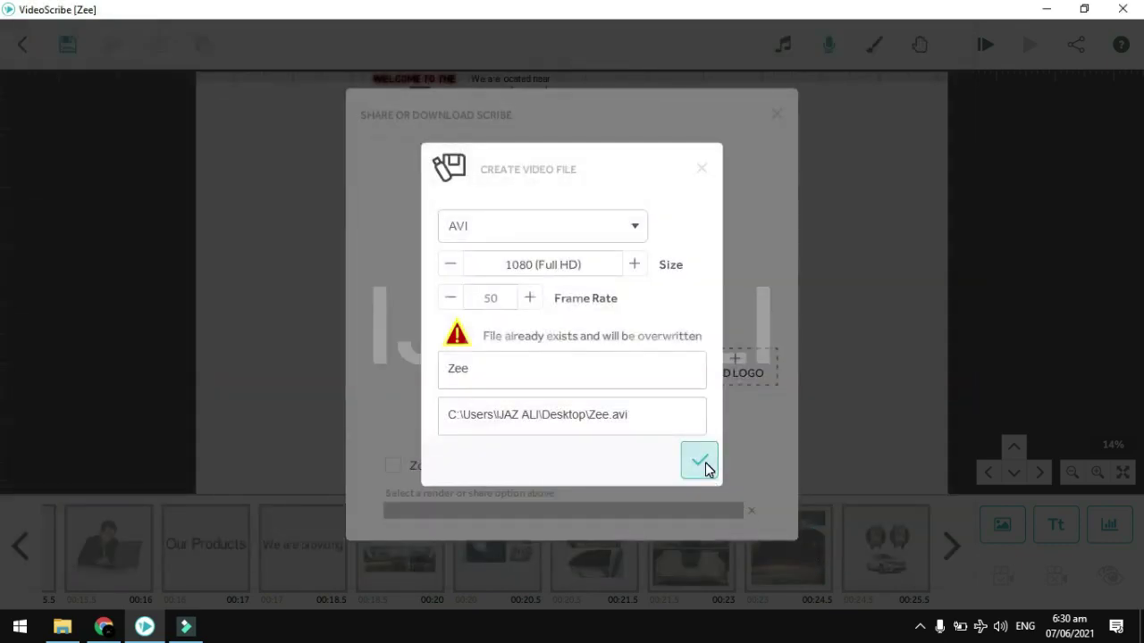
{"action": "left_click", "coordinate": [703, 169]}
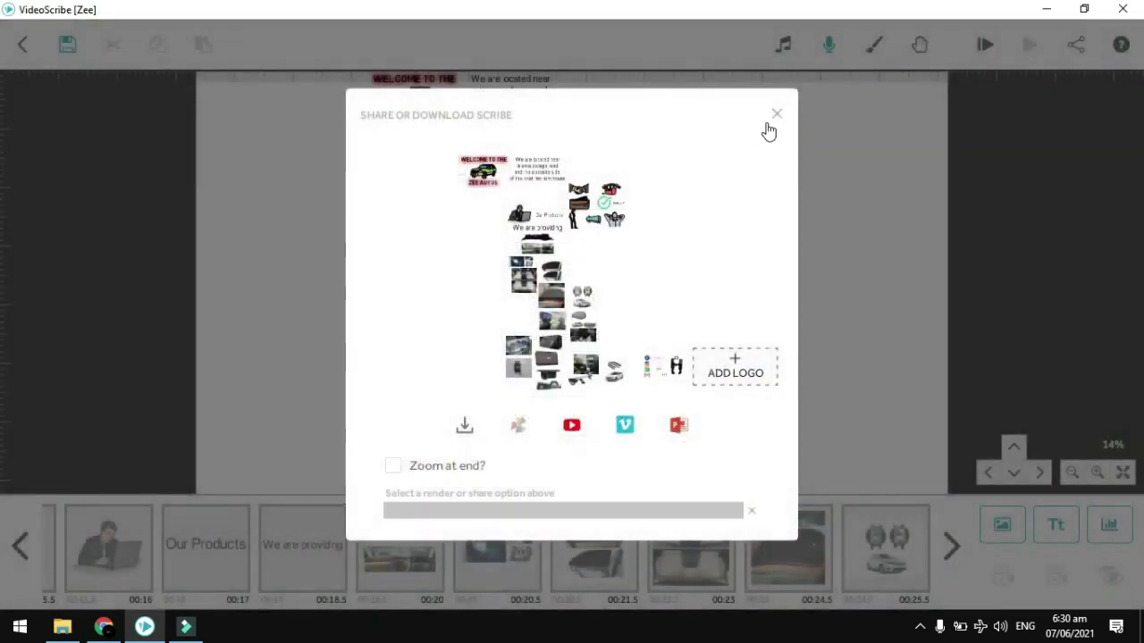
{"action": "left_click", "coordinate": [775, 118]}
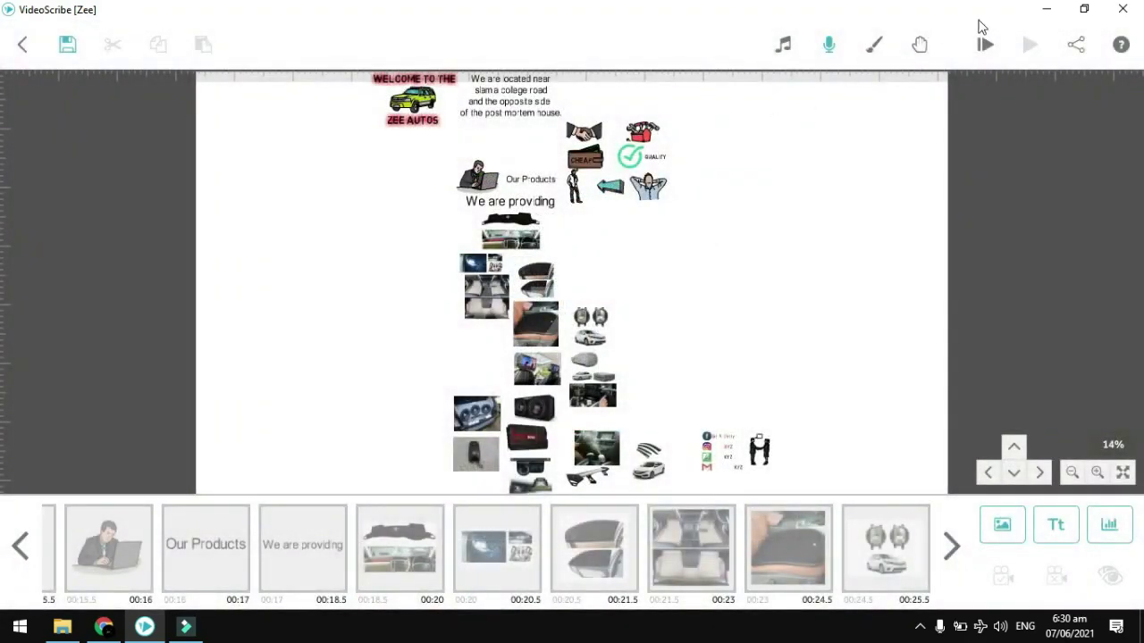
Step: Minimise VideoScribe, refresh the desktop, and preview the exported Zee video in VLC media player before closing it
{"action": "left_click", "coordinate": [1047, 8]}
{"action": "right_click", "coordinate": [579, 109]}
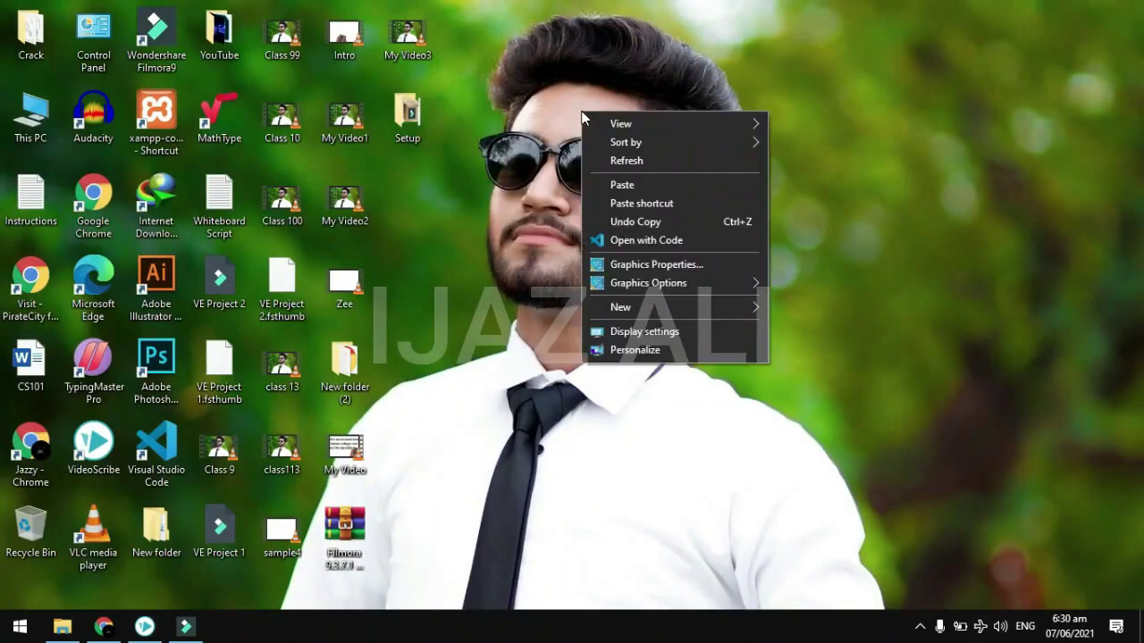
{"action": "left_click", "coordinate": [633, 161]}
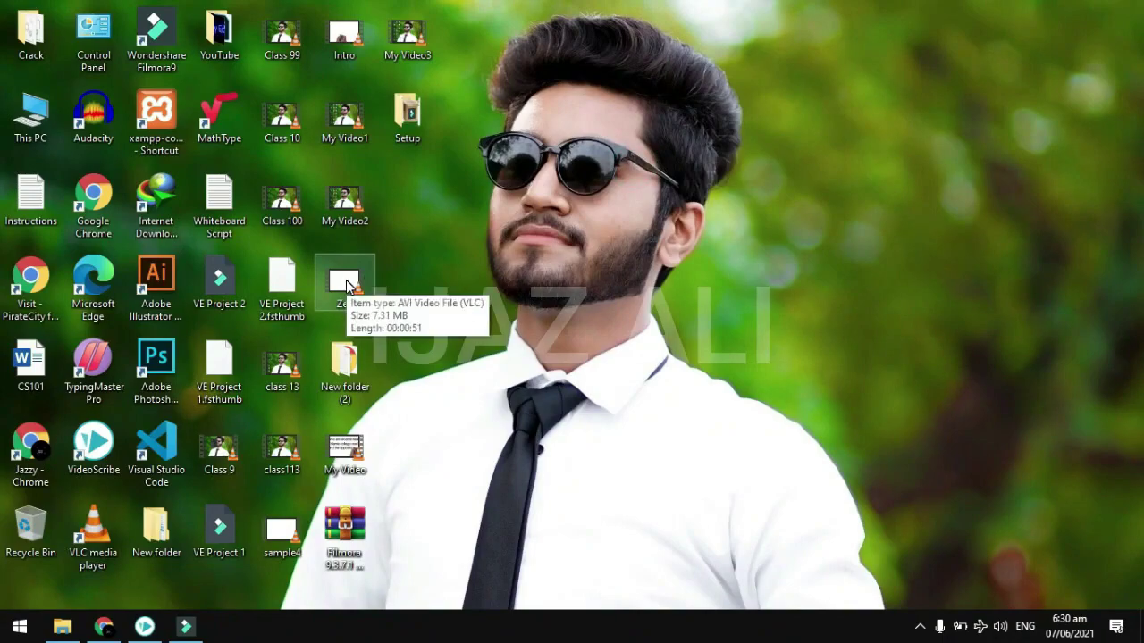
{"action": "double_click", "coordinate": [345, 283]}
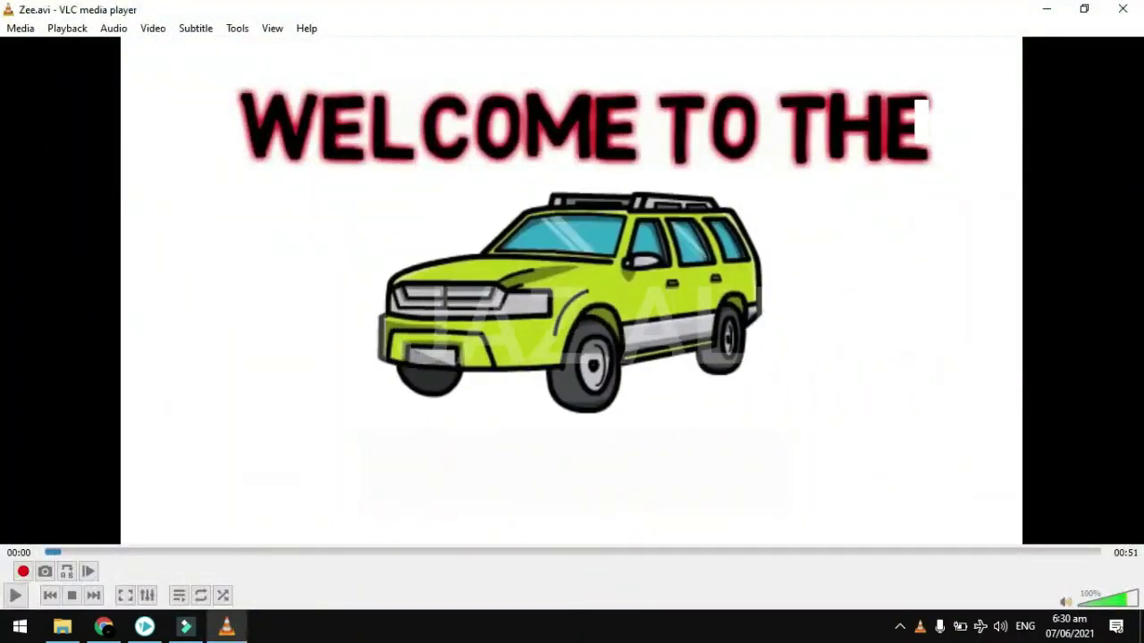
{"action": "left_click", "coordinate": [1107, 8]}
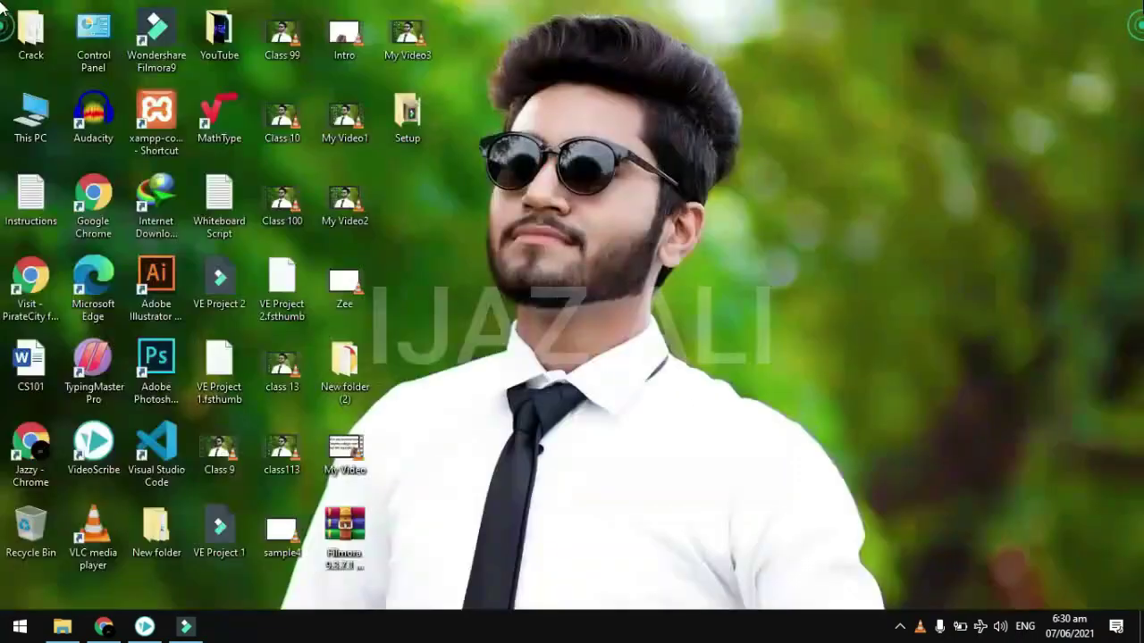
{"action": "right_click", "coordinate": [630, 220]}
{"action": "left_click", "coordinate": [675, 273]}
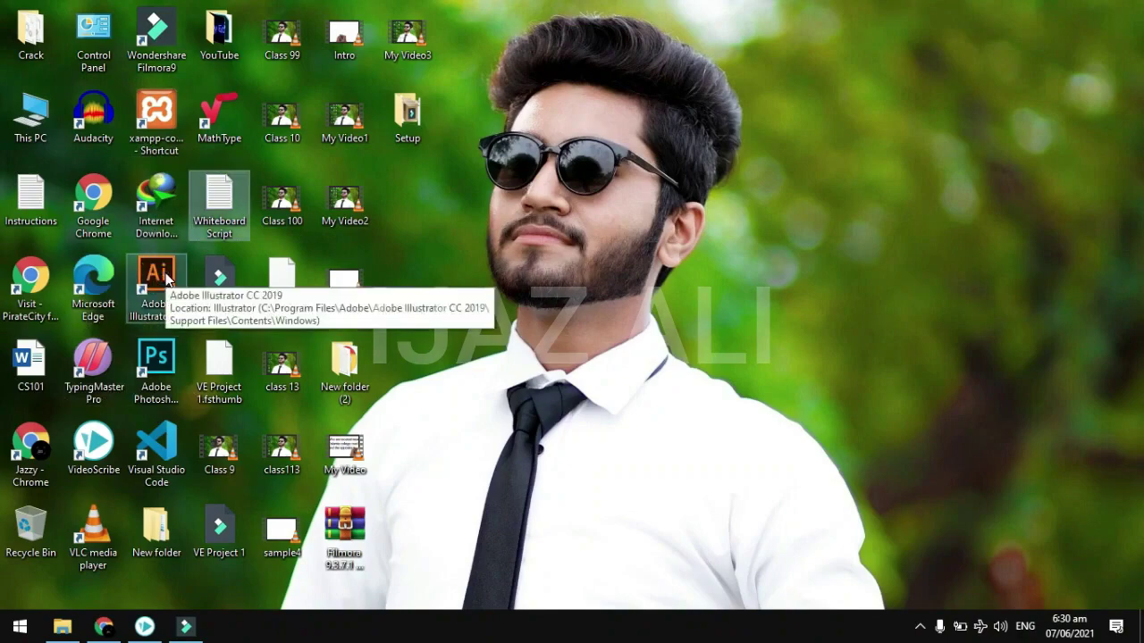
Step: Launch Wondershare Filmora9 and import the Zee video from the Desktop into the project media
{"action": "key", "text": "w"}
{"action": "double_click", "coordinate": [157, 32]}
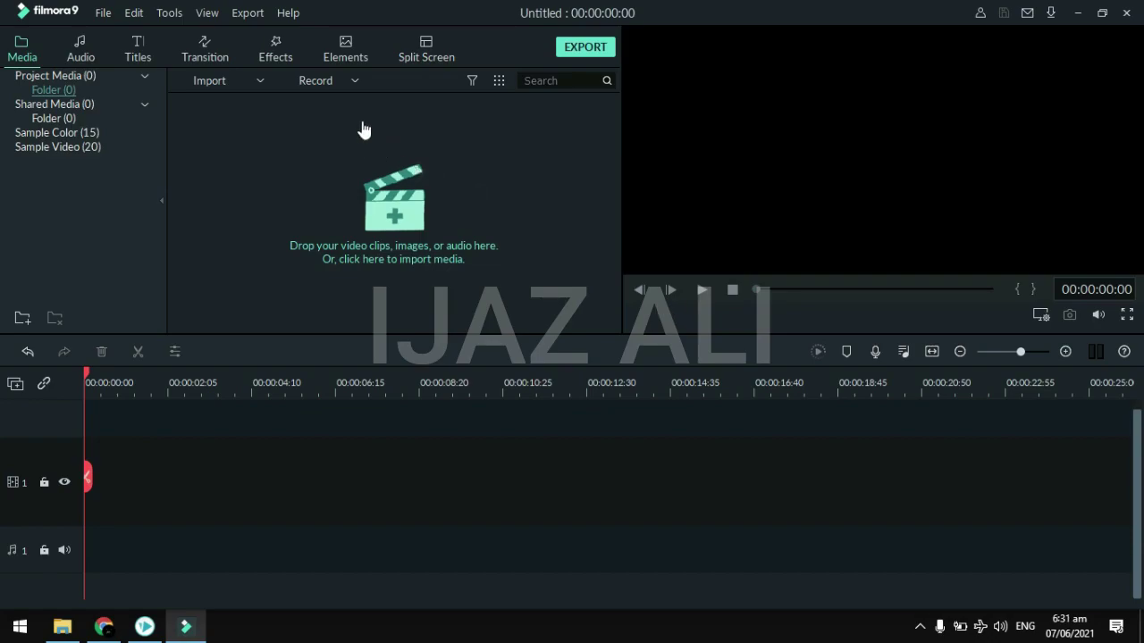
{"action": "left_click", "coordinate": [258, 80]}
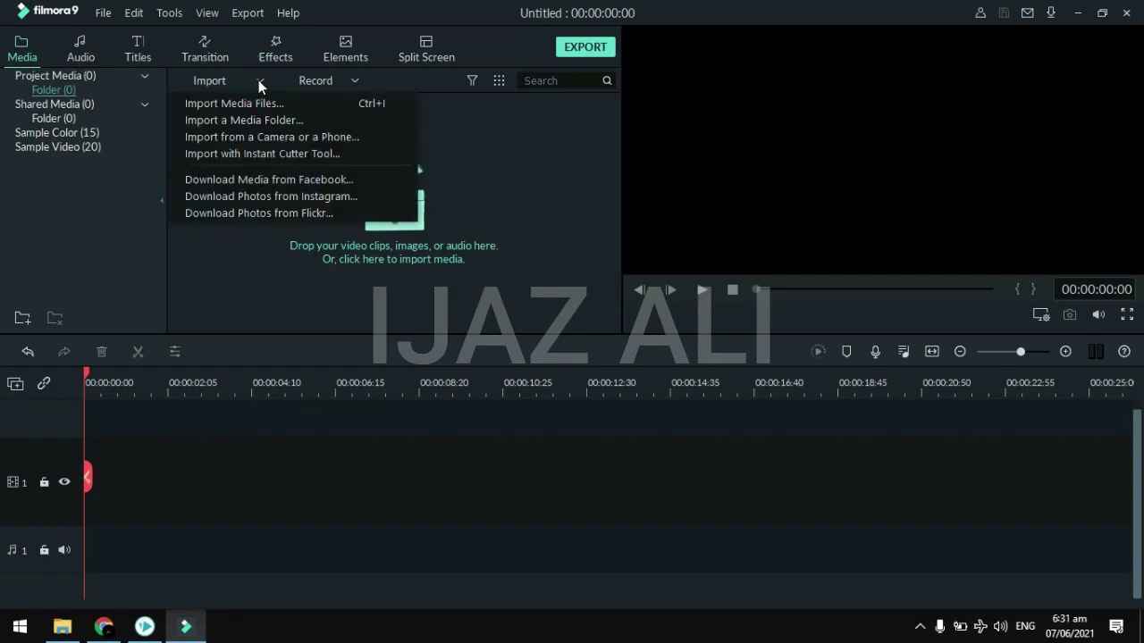
{"action": "left_click", "coordinate": [262, 102]}
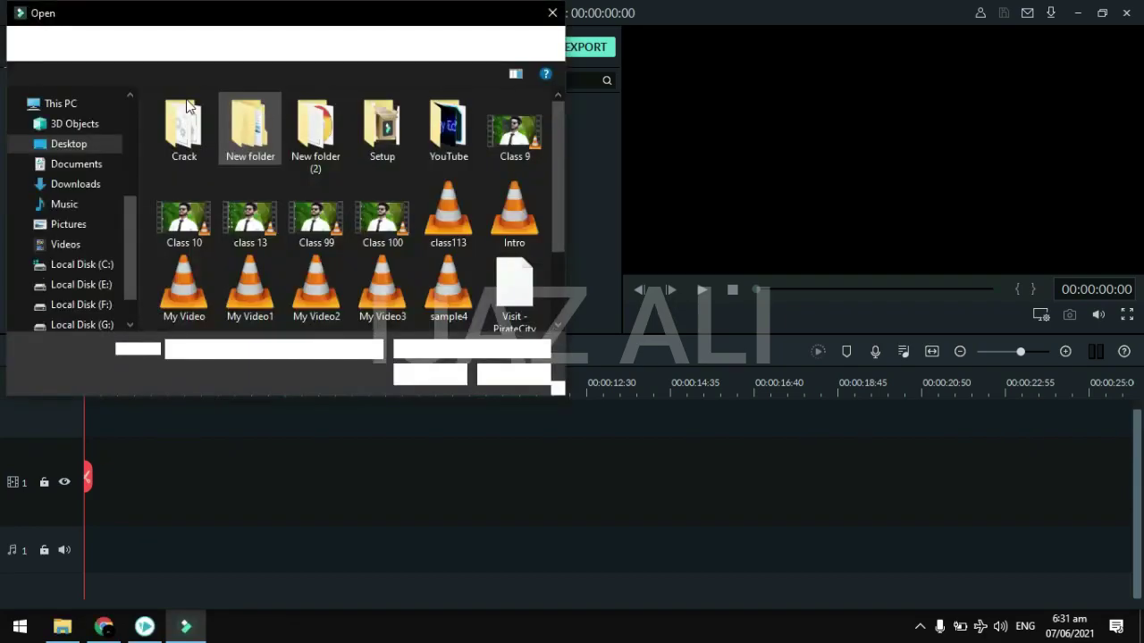
{"action": "left_click", "coordinate": [78, 143]}
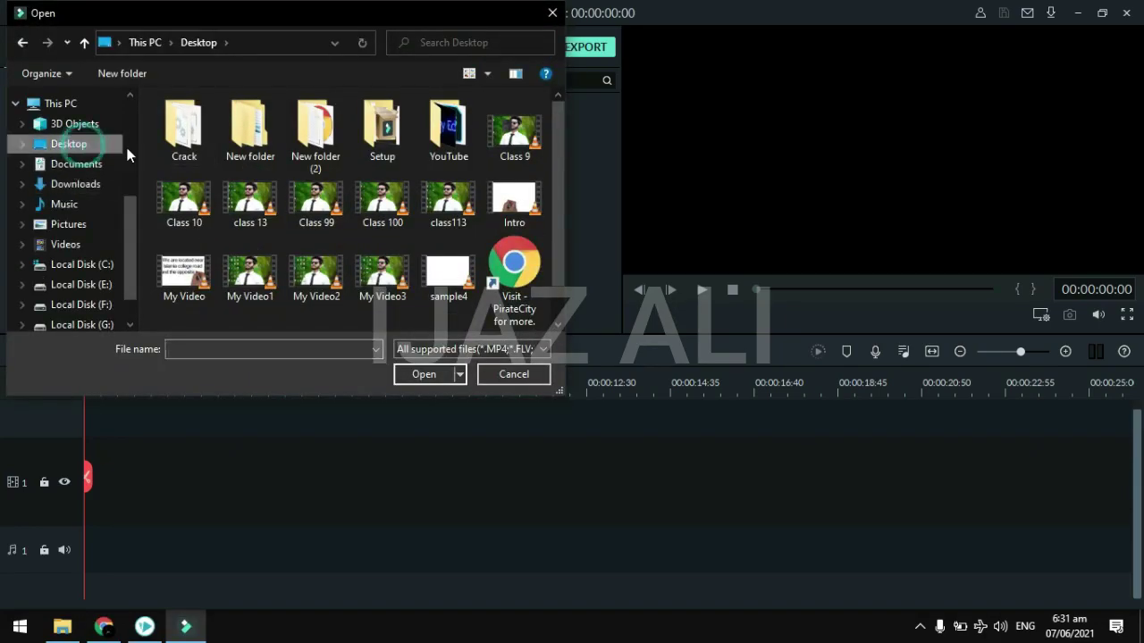
{"action": "scroll", "coordinate": [383, 250], "scroll_direction": "down", "scroll_amount": 1}
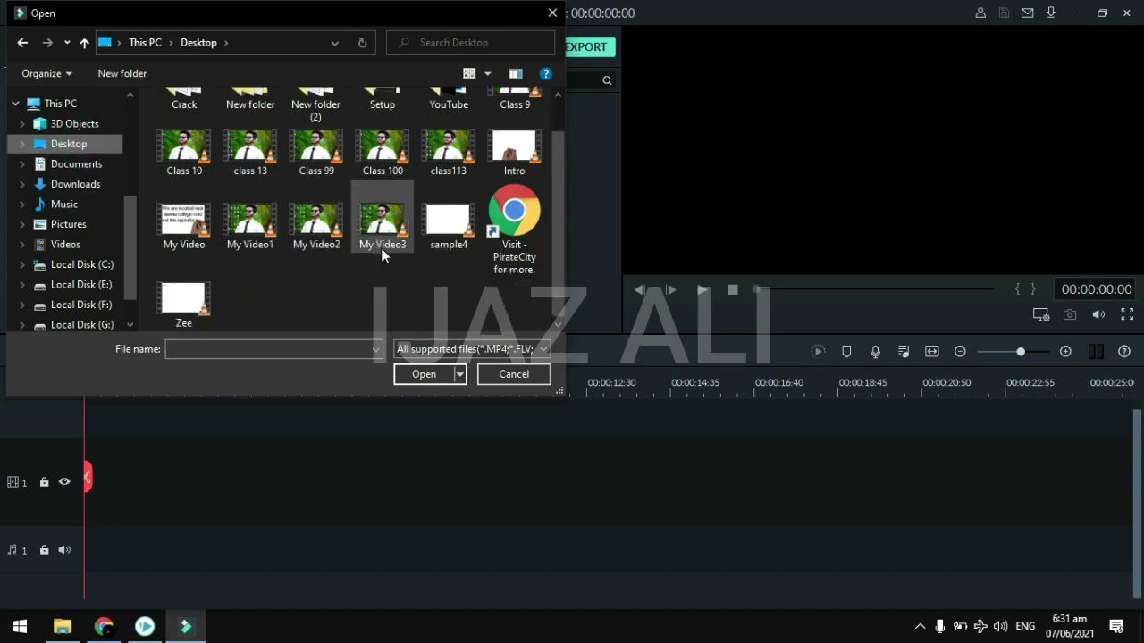
{"action": "left_click", "coordinate": [190, 301]}
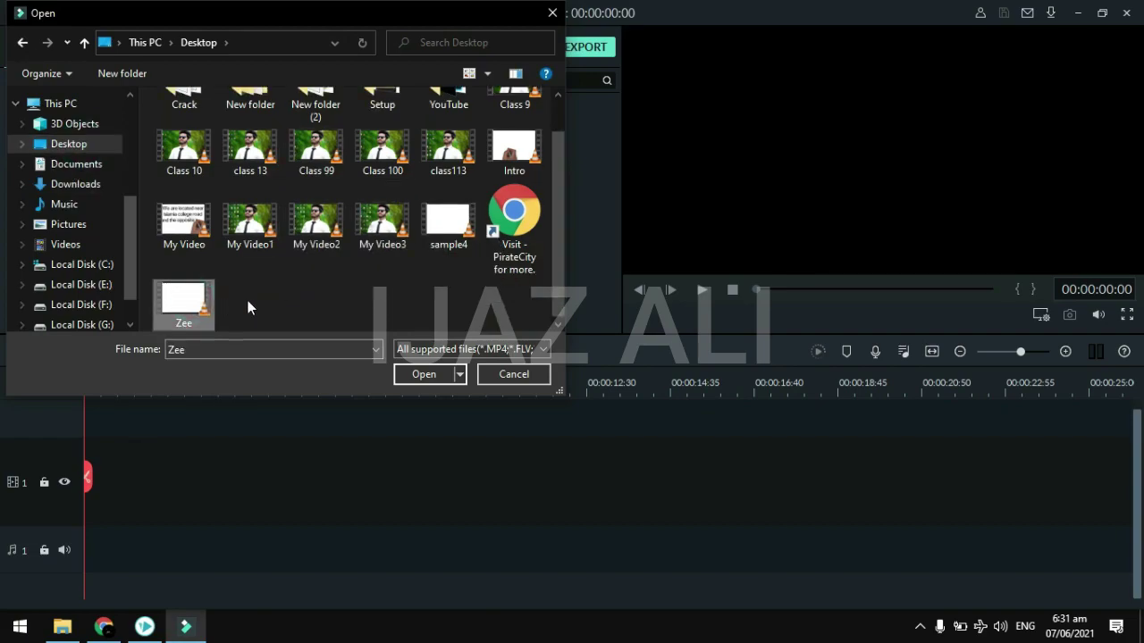
{"action": "left_click", "coordinate": [426, 374]}
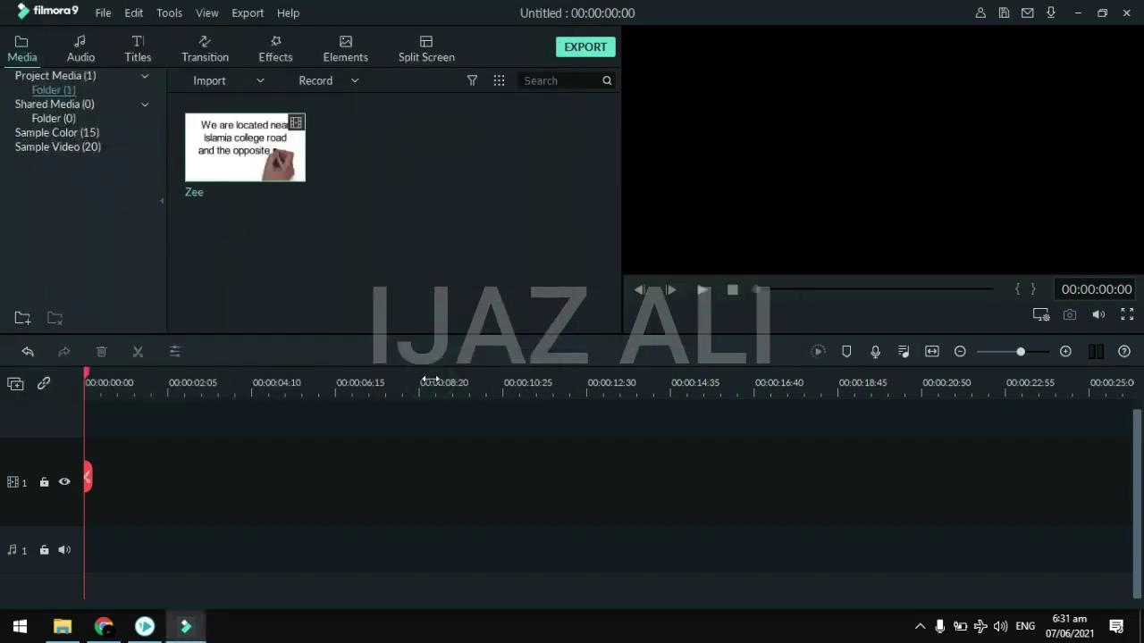
Step: Add the Zee video to the timeline and match the project settings to the media at 640 x 360 30fps
{"action": "left_click", "coordinate": [248, 147]}
{"action": "left_click", "coordinate": [249, 150]}
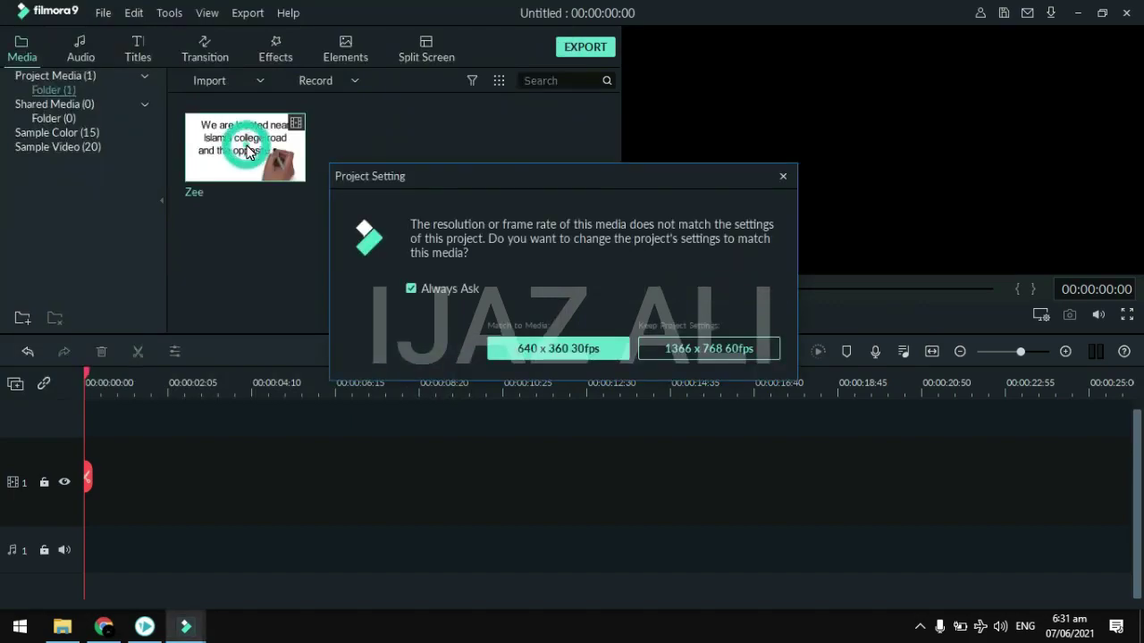
{"action": "left_click", "coordinate": [536, 350]}
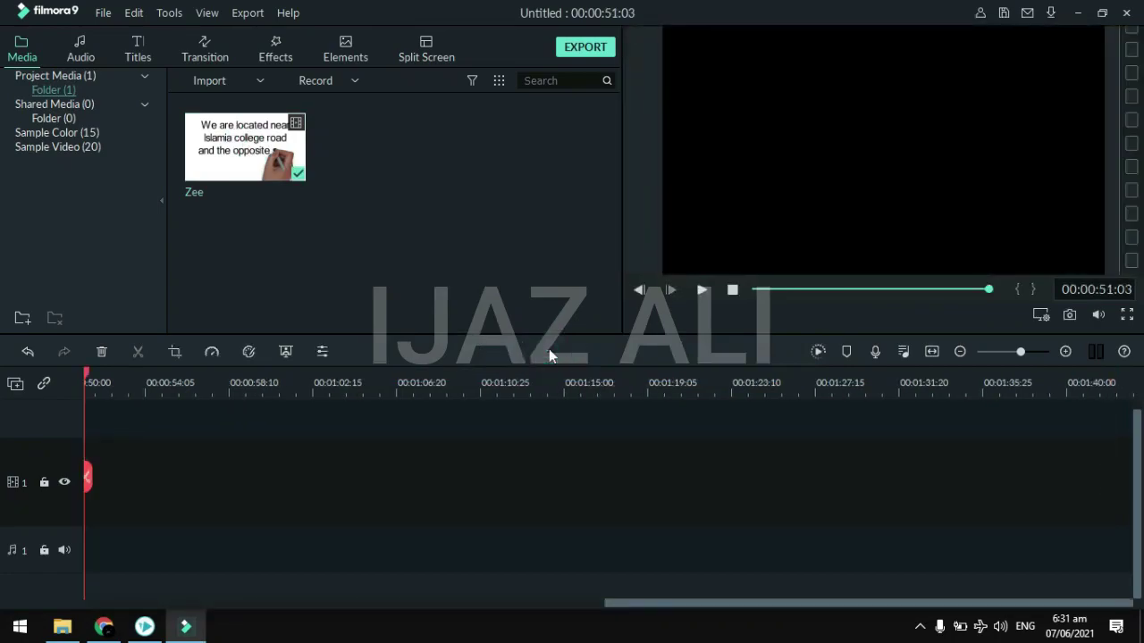
Step: Move the playhead just past the end of the Zee clip to 00:00:52:27 and insert the Default Title there
{"action": "left_click_drag", "start_coordinate": [894, 611], "coordinate": [481, 608]}
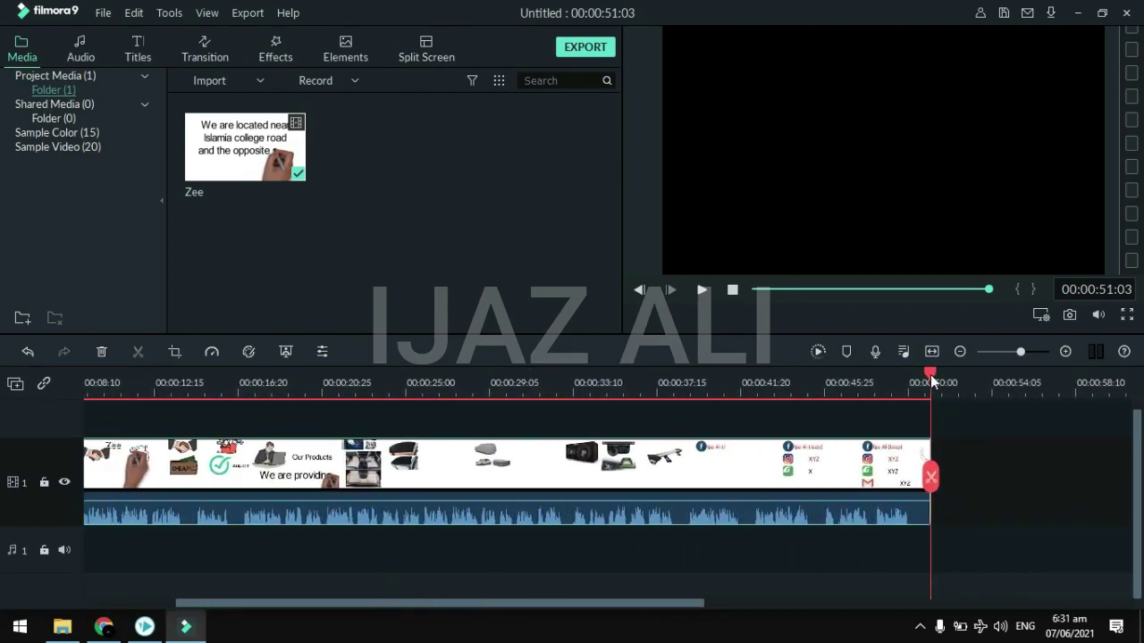
{"action": "left_click_drag", "start_coordinate": [931, 380], "coordinate": [967, 374]}
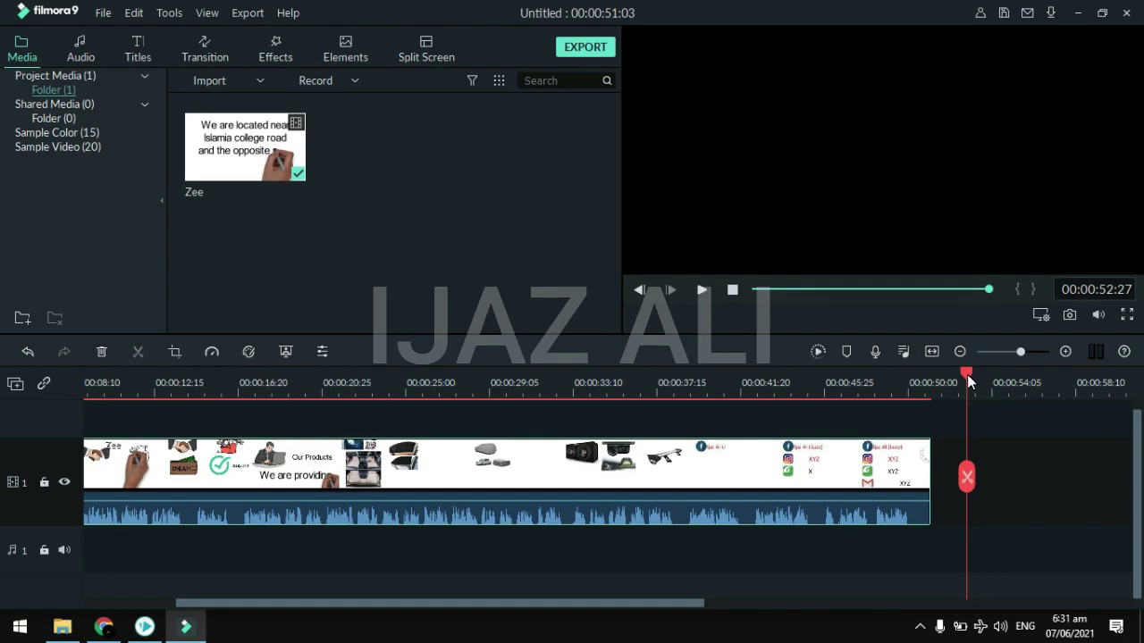
{"action": "left_click", "coordinate": [134, 52]}
{"action": "left_click", "coordinate": [56, 154]}
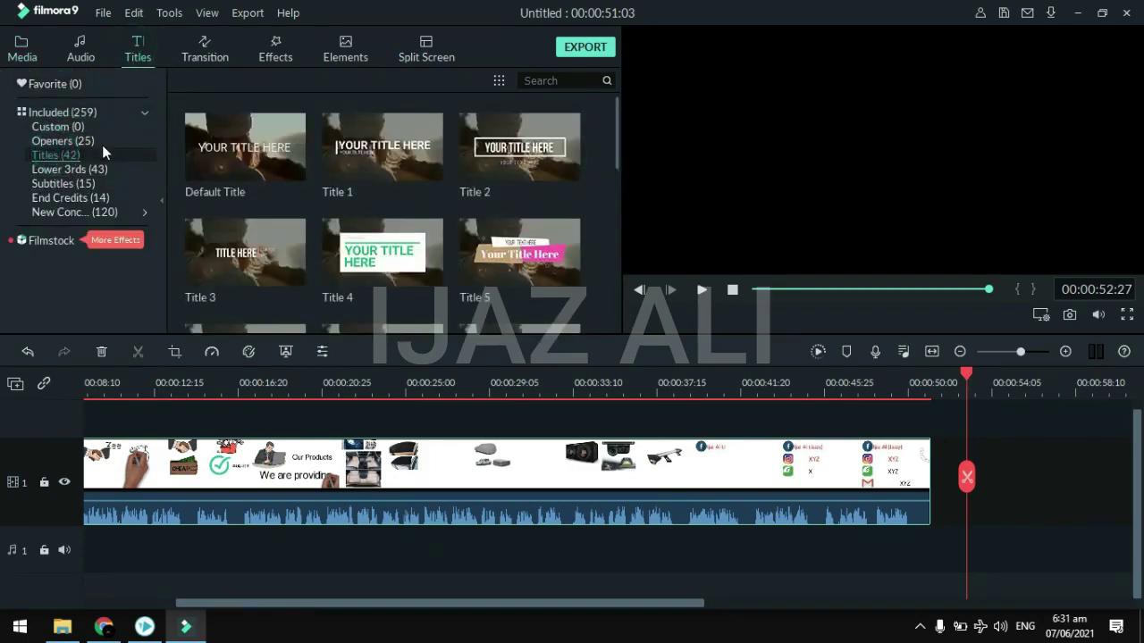
{"action": "left_click", "coordinate": [246, 147]}
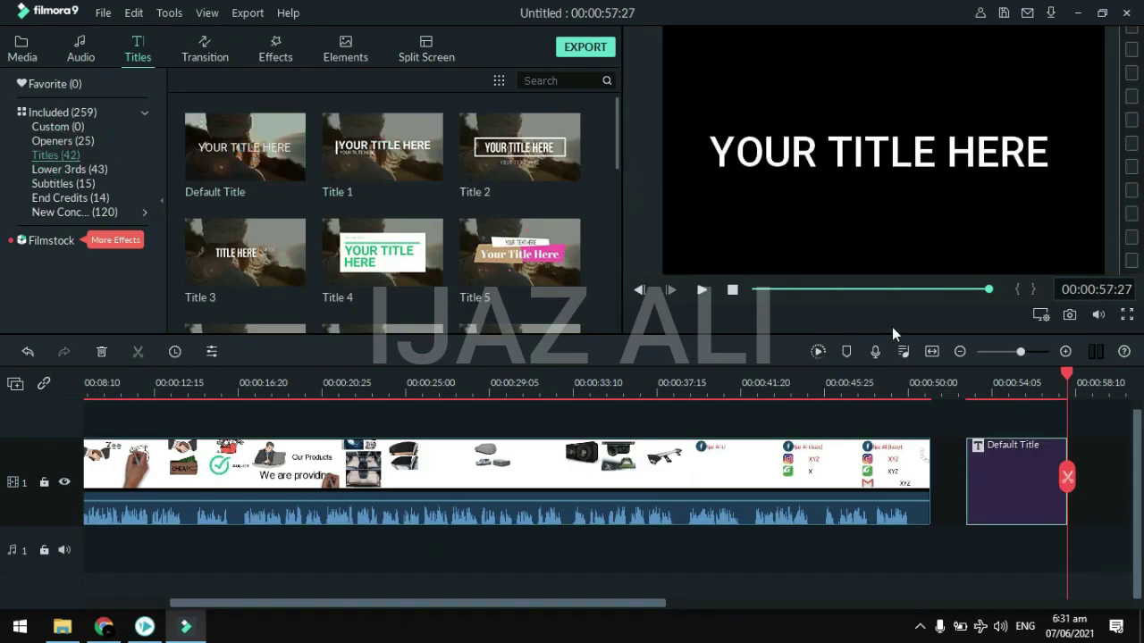
Step: Move the Default Title to the start of the video on track 2 and close the gap between the two Zee clip parts
{"action": "left_click_drag", "start_coordinate": [1007, 471], "coordinate": [82, 440]}
{"action": "left_click", "coordinate": [902, 460]}
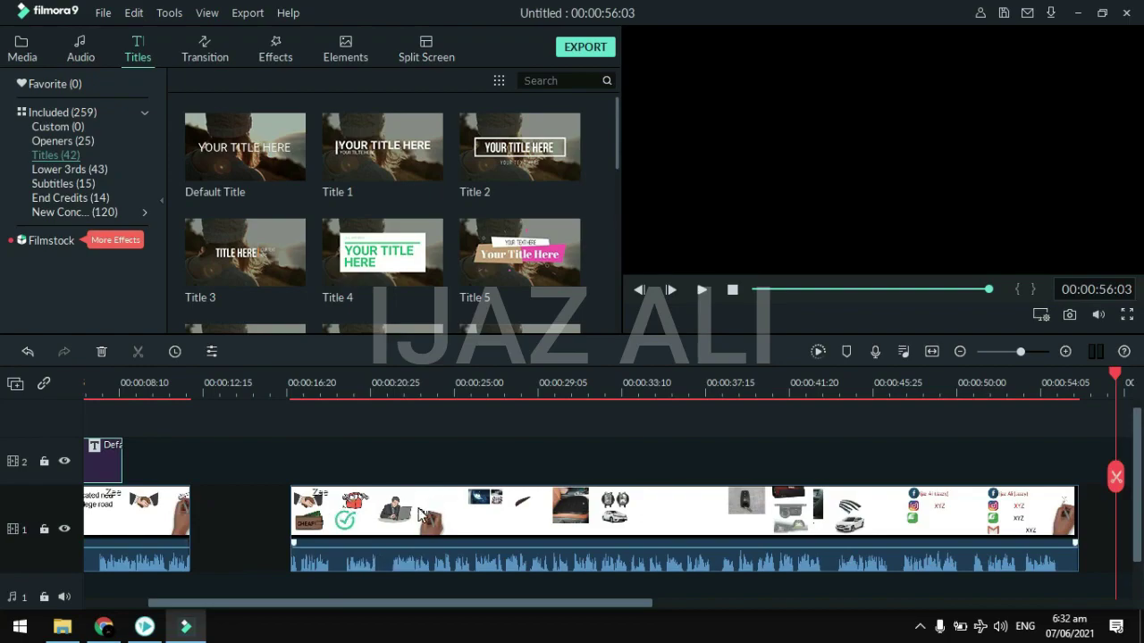
{"action": "left_click", "coordinate": [449, 511]}
{"action": "left_click_drag", "start_coordinate": [449, 511], "coordinate": [351, 509]}
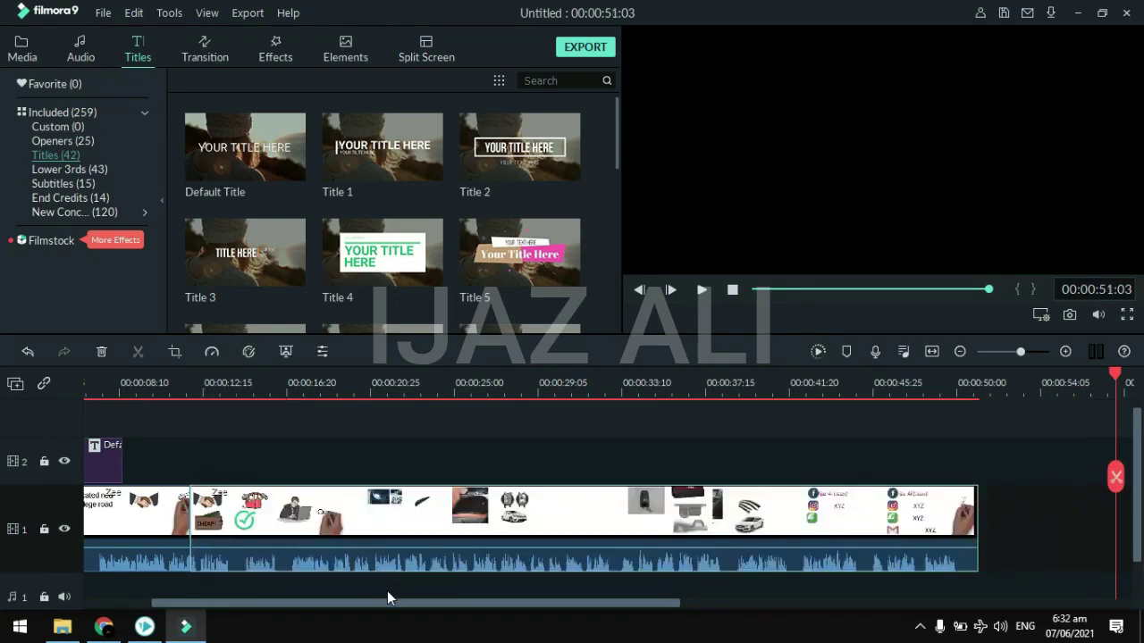
Step: Extend the Default Title on track 2 to the end of the Zee video so it spans the whole video
{"action": "left_click_drag", "start_coordinate": [391, 602], "coordinate": [203, 627]}
{"action": "left_click_drag", "start_coordinate": [228, 463], "coordinate": [1112, 464]}
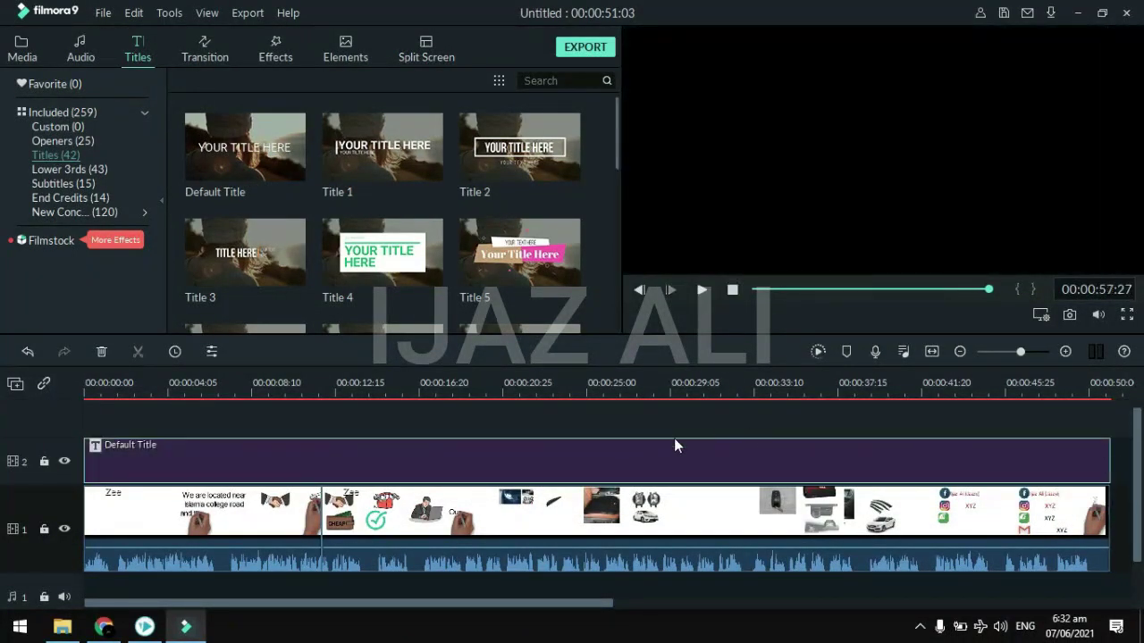
Step: Replace the Default Title's placeholder text with "Jazzy Editz"
{"action": "double_click", "coordinate": [599, 472]}
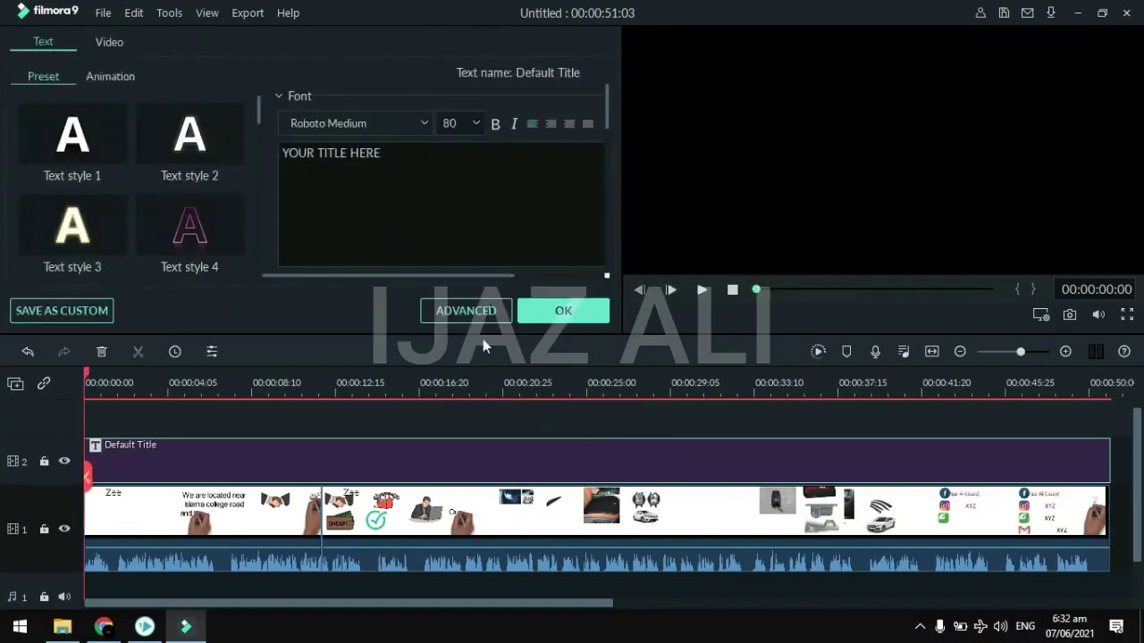
{"action": "left_click", "coordinate": [434, 160]}
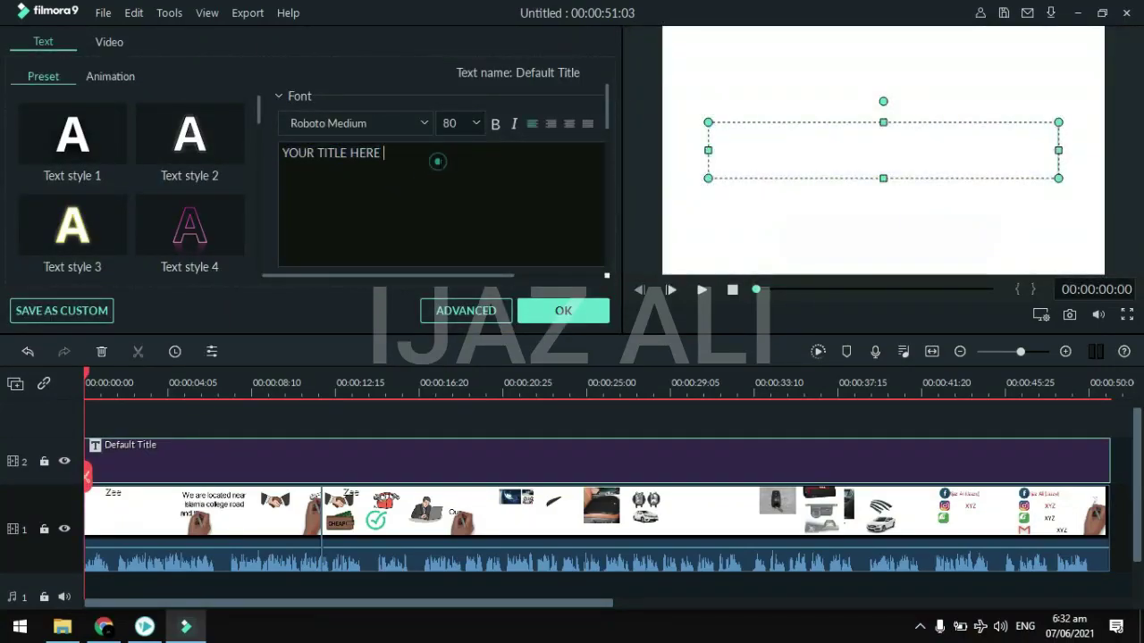
{"action": "triple_click", "coordinate": [437, 162]}
{"action": "type", "text": "Ja"}
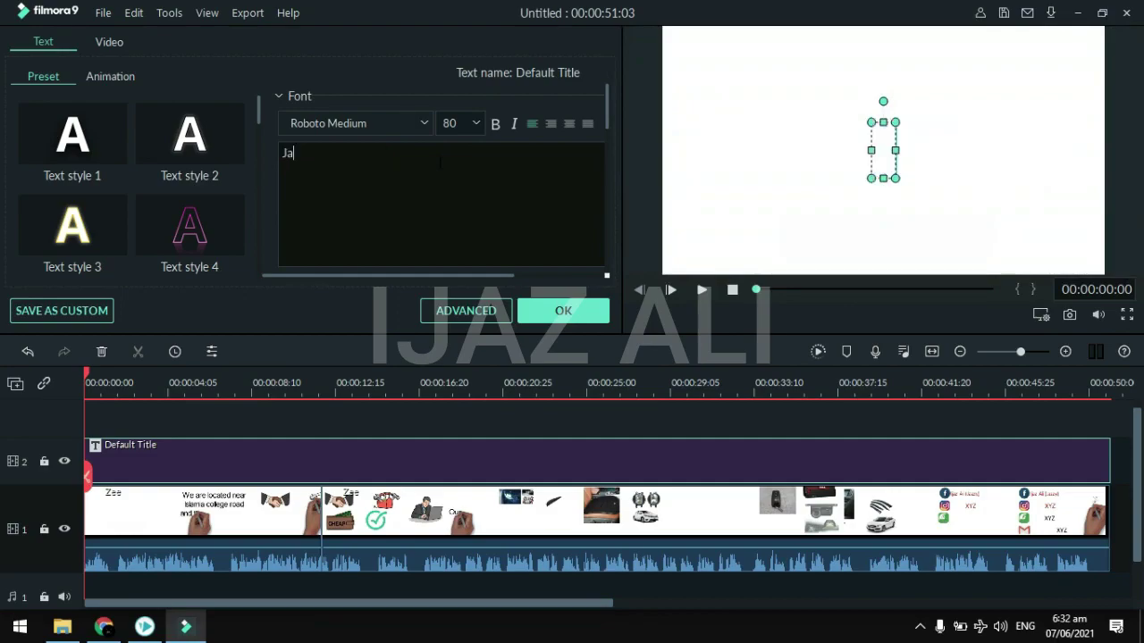
{"action": "type", "text": "zzy E"}
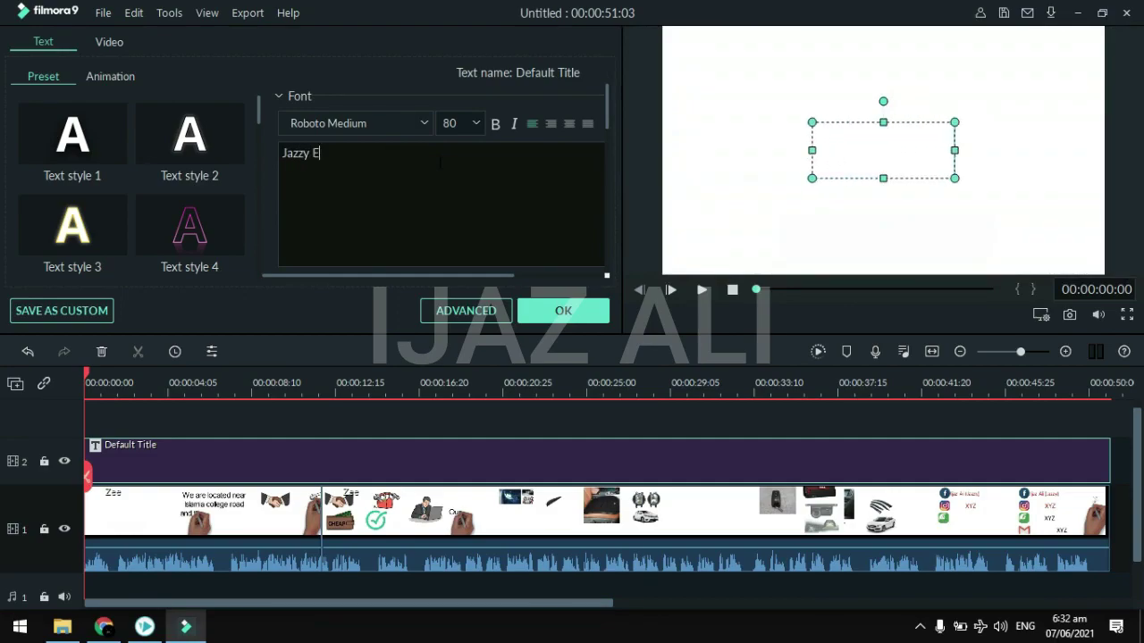
{"action": "type", "text": "ditz"}
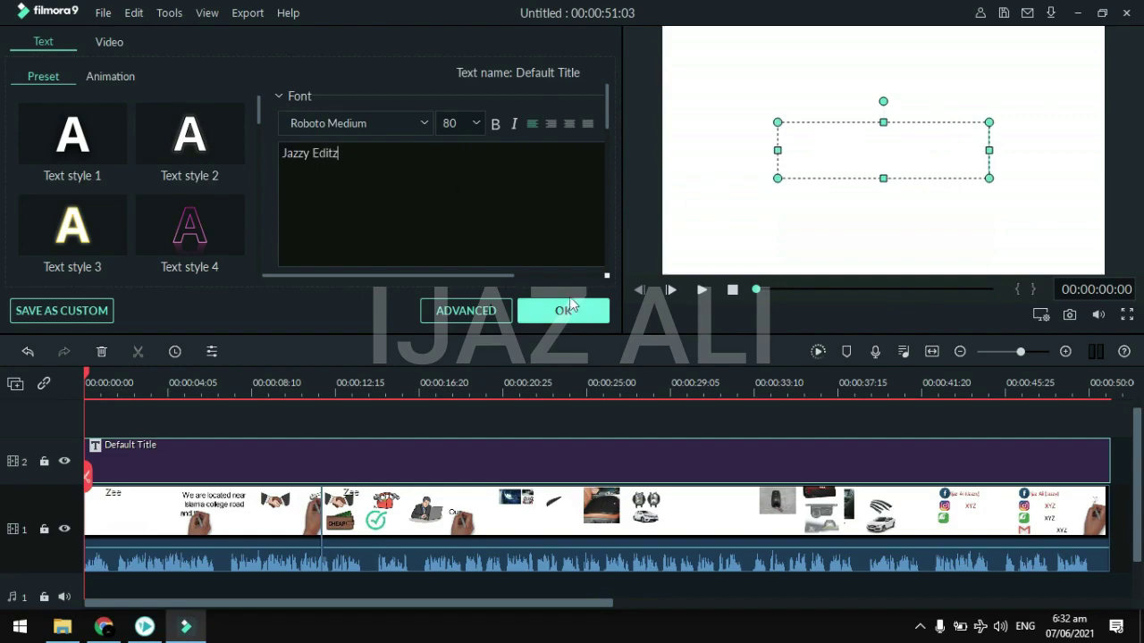
Step: Set the text color of the "Jazzy Editz" title to black
{"action": "left_click_drag", "start_coordinate": [607, 112], "coordinate": [613, 159]}
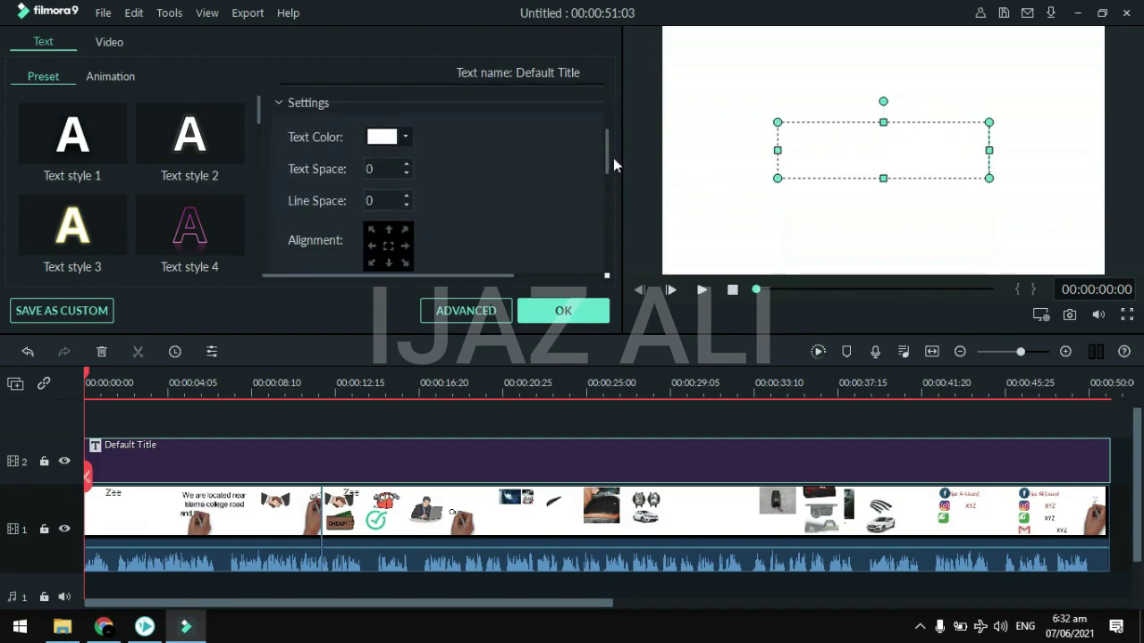
{"action": "left_click", "coordinate": [407, 137]}
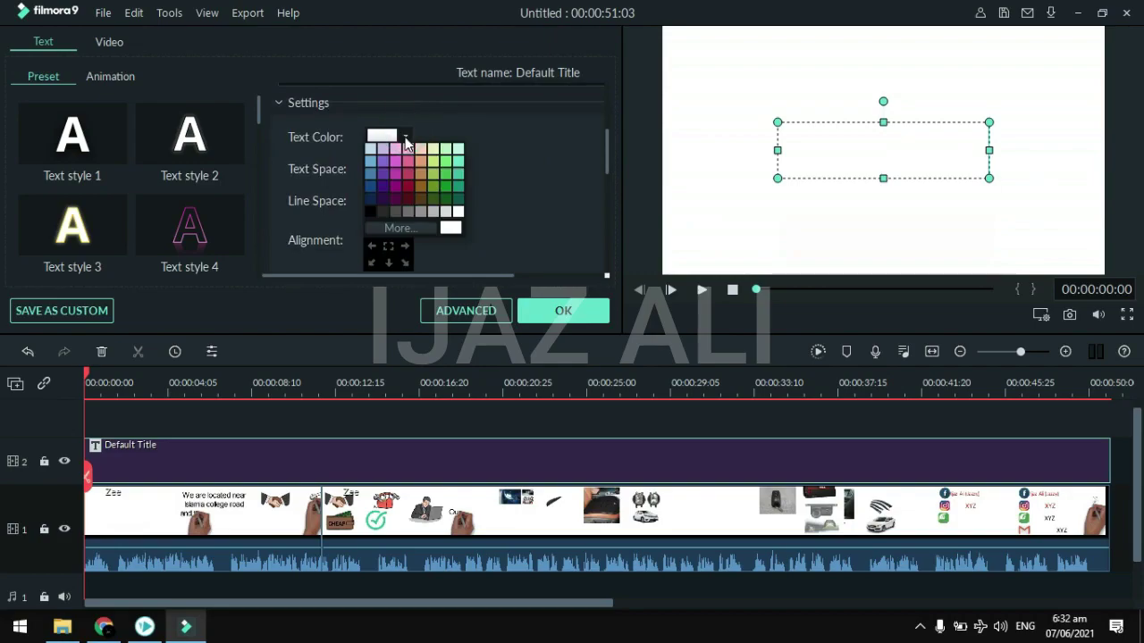
{"action": "left_click", "coordinate": [373, 216]}
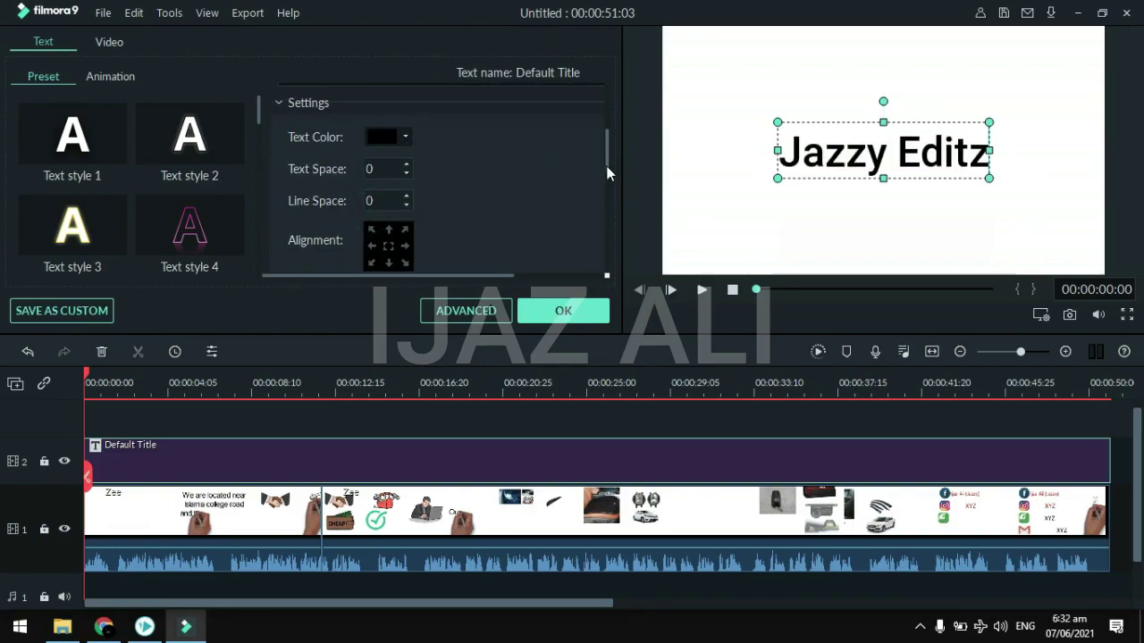
Step: Lower the opacity of the "Jazzy Editz" title until it is a faint watermark and apply the title settings
{"action": "left_click_drag", "start_coordinate": [607, 172], "coordinate": [614, 258]}
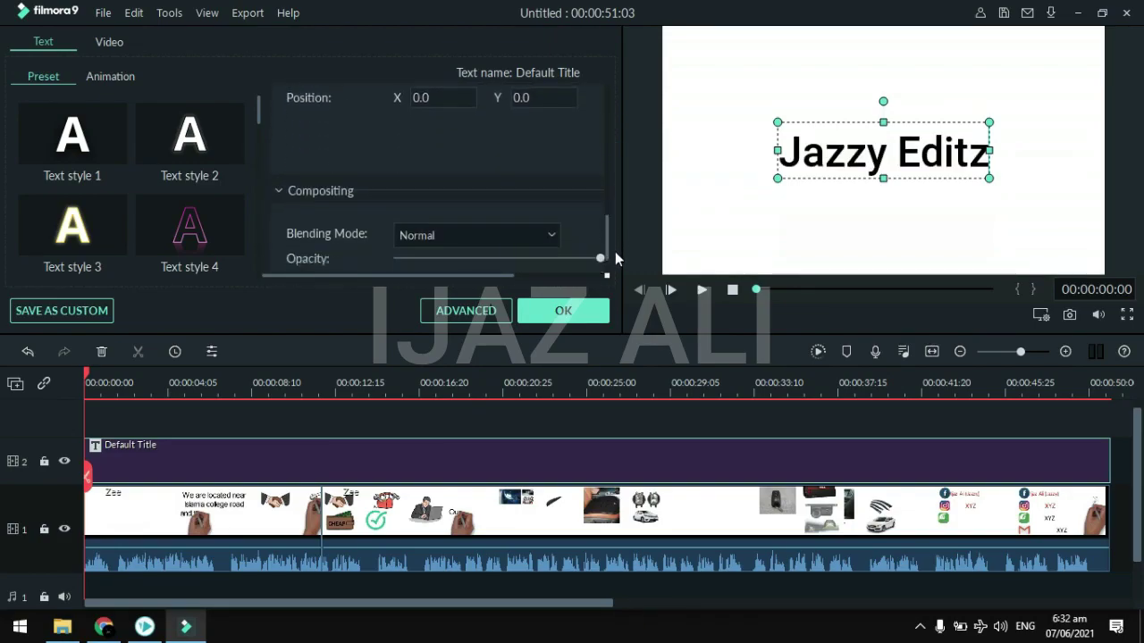
{"action": "left_click", "coordinate": [421, 257]}
{"action": "left_click", "coordinate": [411, 258]}
{"action": "left_click", "coordinate": [420, 256]}
{"action": "left_click", "coordinate": [542, 317]}
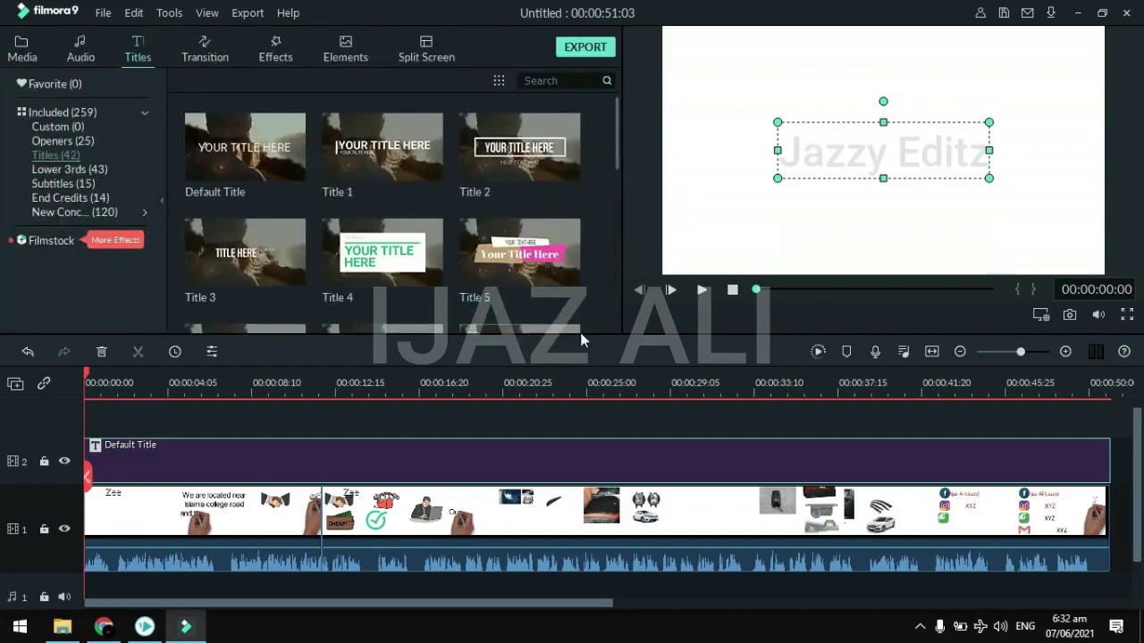
Step: Return to the project's media library
{"action": "left_click", "coordinate": [513, 471]}
{"action": "left_click", "coordinate": [547, 487]}
{"action": "left_click", "coordinate": [25, 57]}
{"action": "left_click", "coordinate": [25, 57]}
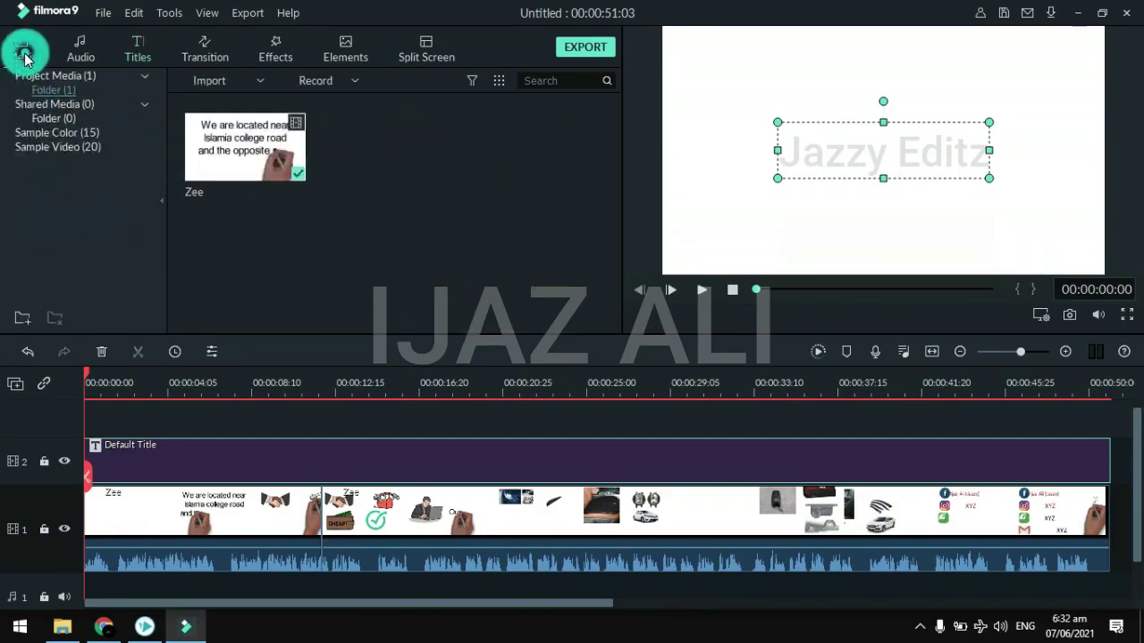
{"action": "left_click", "coordinate": [261, 80]}
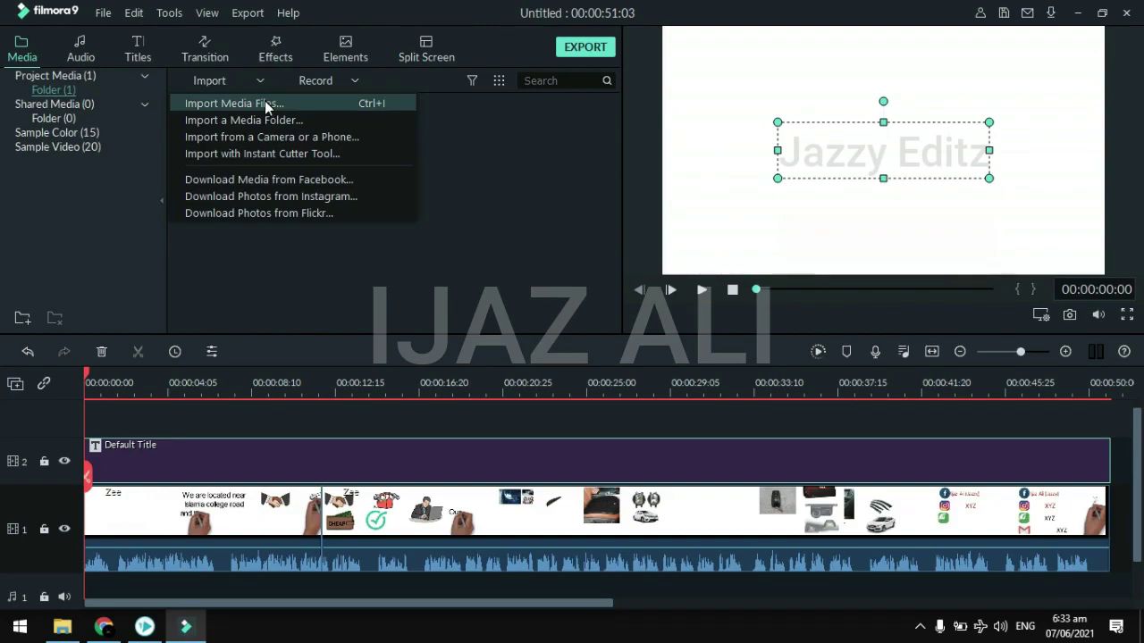
{"action": "left_click", "coordinate": [265, 104]}
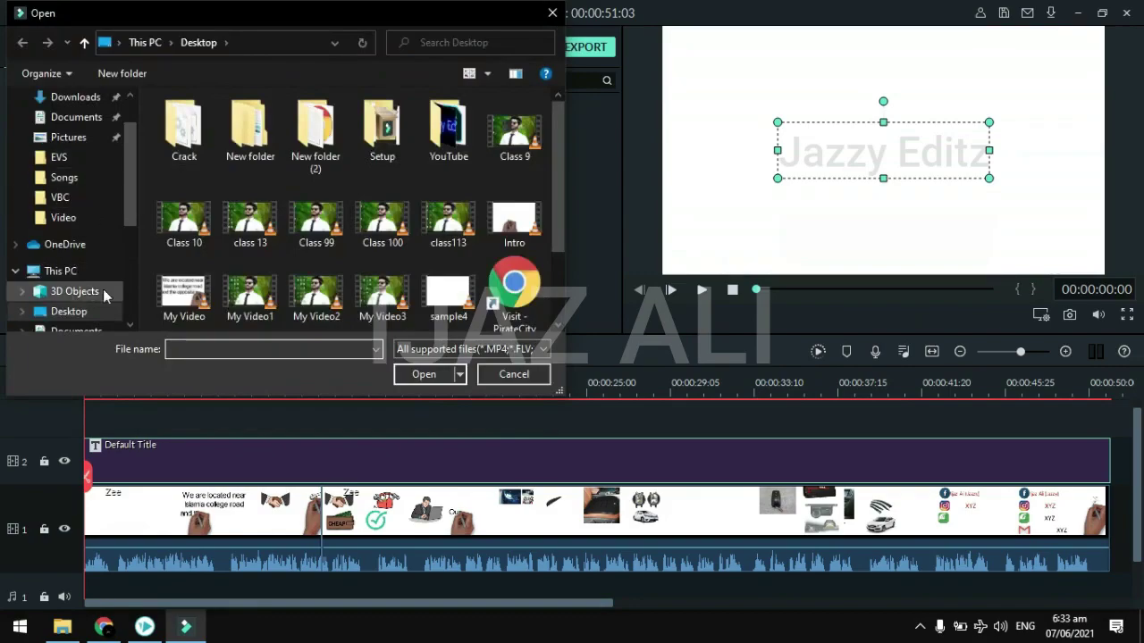
{"action": "left_click", "coordinate": [61, 95]}
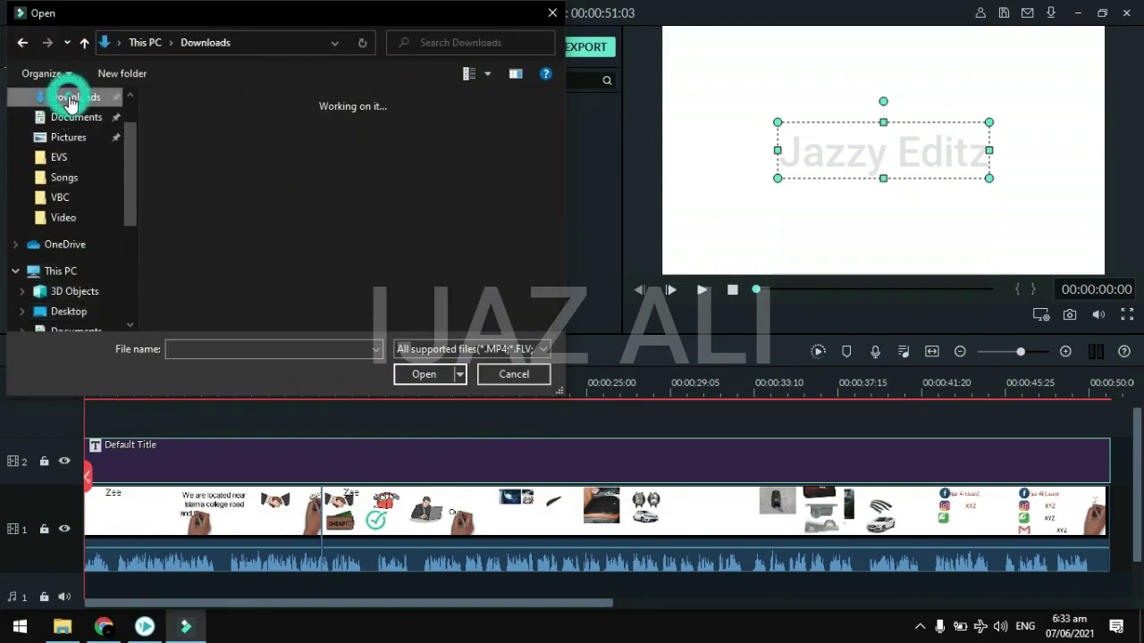
{"action": "double_click", "coordinate": [314, 222]}
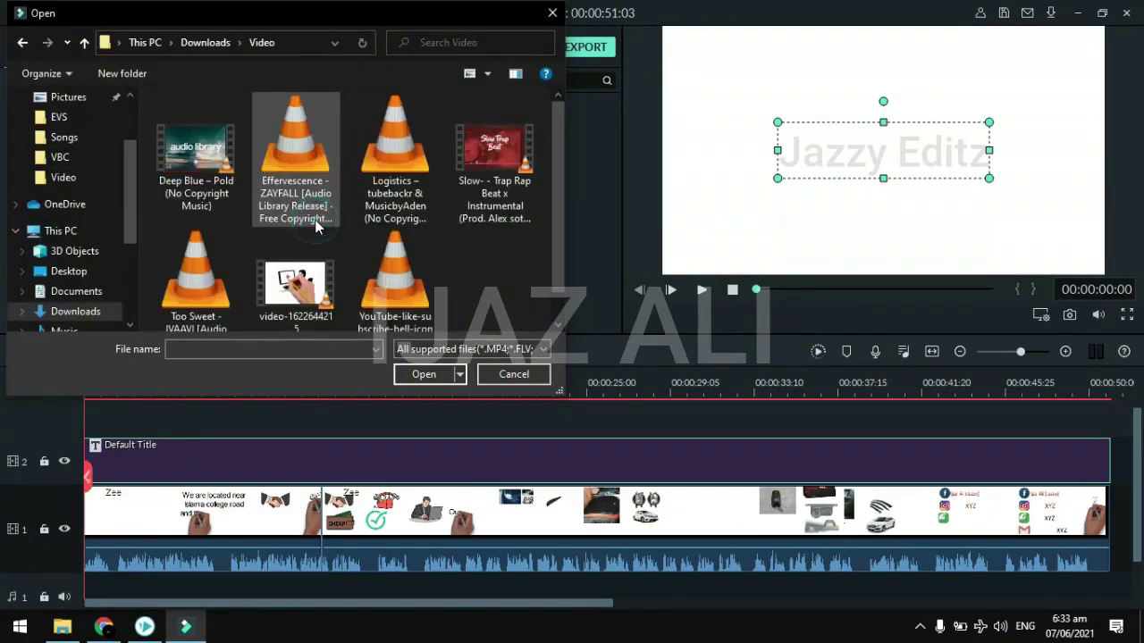
{"action": "left_click", "coordinate": [337, 196]}
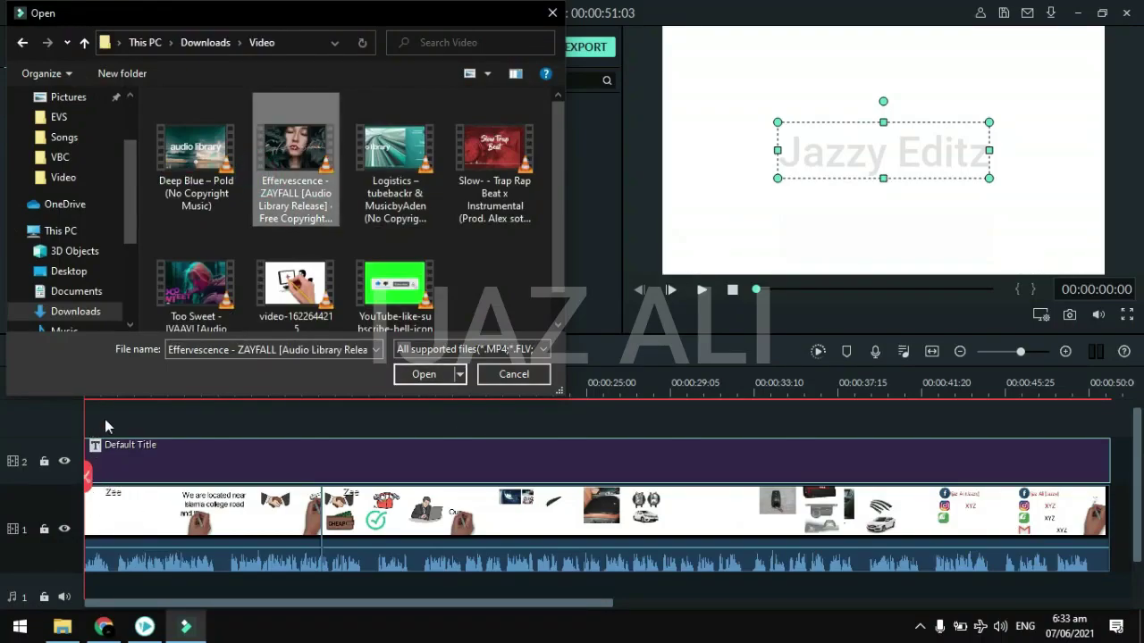
{"action": "scroll", "coordinate": [208, 435], "scroll_direction": "up", "scroll_amount": 1}
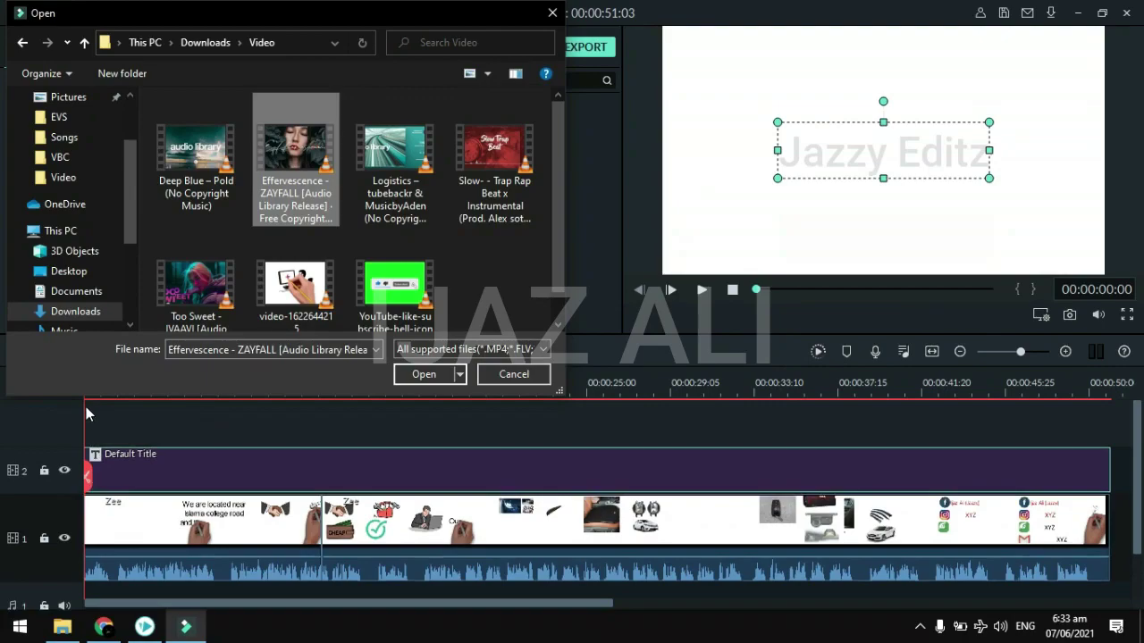
{"action": "left_click", "coordinate": [513, 374]}
Step: Move the playhead past the end of the clips to 00:00:59:01 and import the Effervescence - ZAYFALL video from Downloads > Video
{"action": "left_click_drag", "start_coordinate": [88, 376], "coordinate": [1021, 447]}
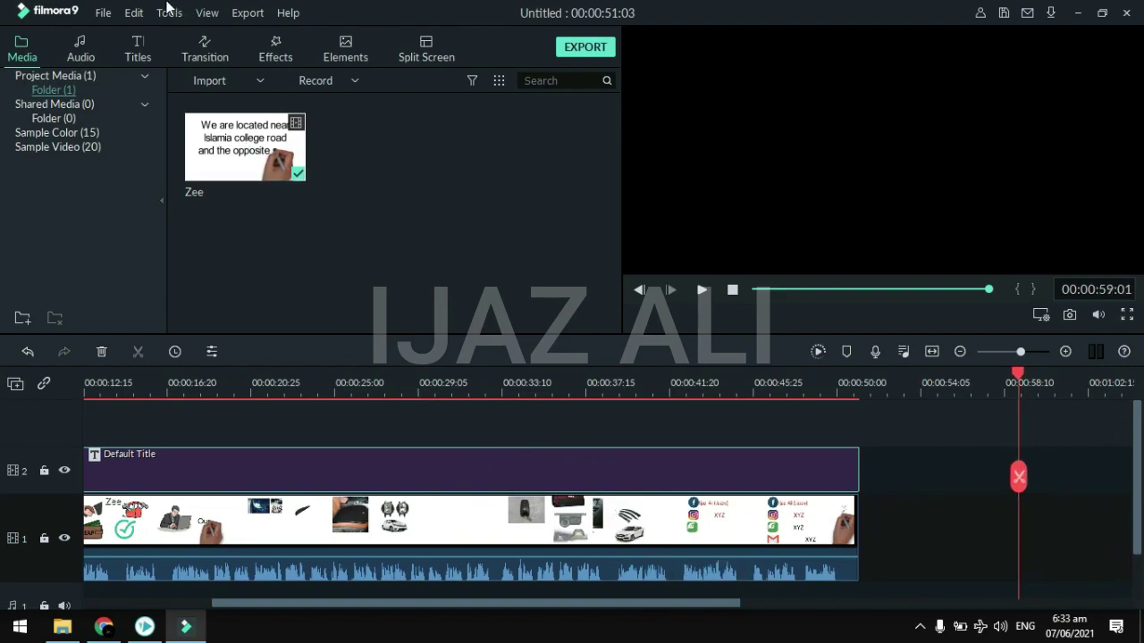
{"action": "left_click", "coordinate": [221, 81]}
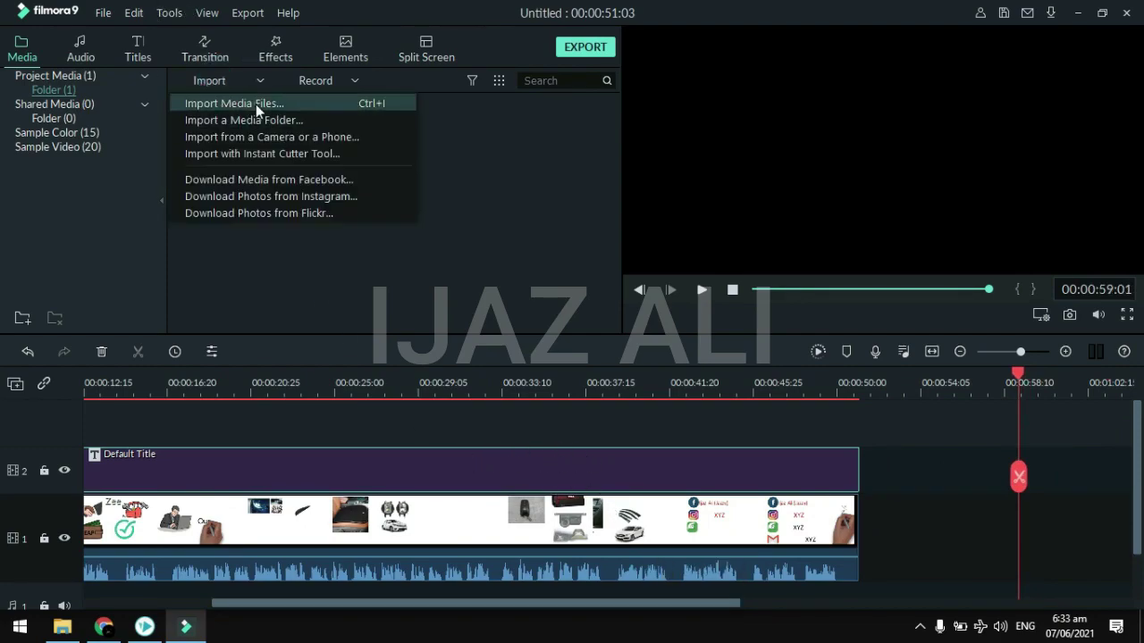
{"action": "left_click", "coordinate": [255, 104]}
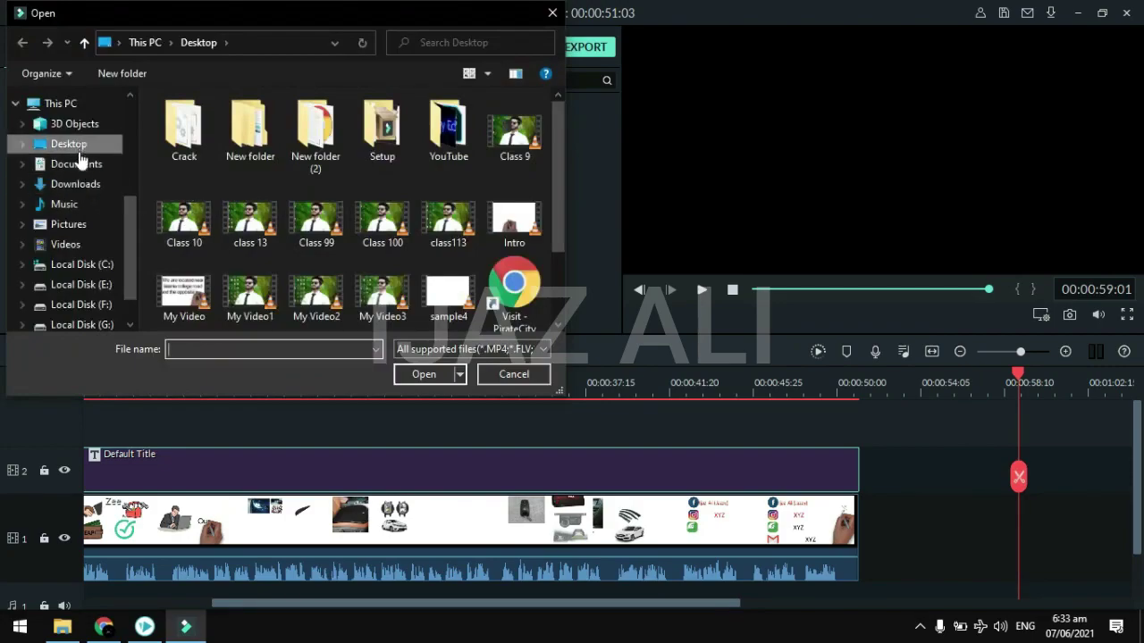
{"action": "left_click", "coordinate": [80, 185]}
{"action": "double_click", "coordinate": [271, 207]}
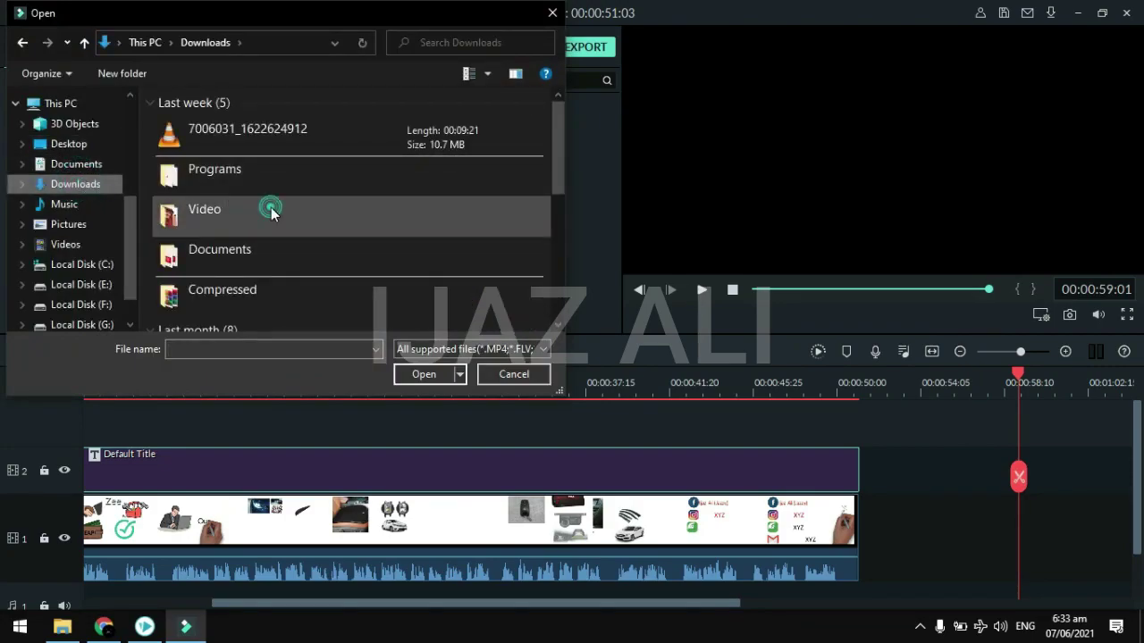
{"action": "left_click", "coordinate": [303, 161]}
{"action": "left_click", "coordinate": [420, 374]}
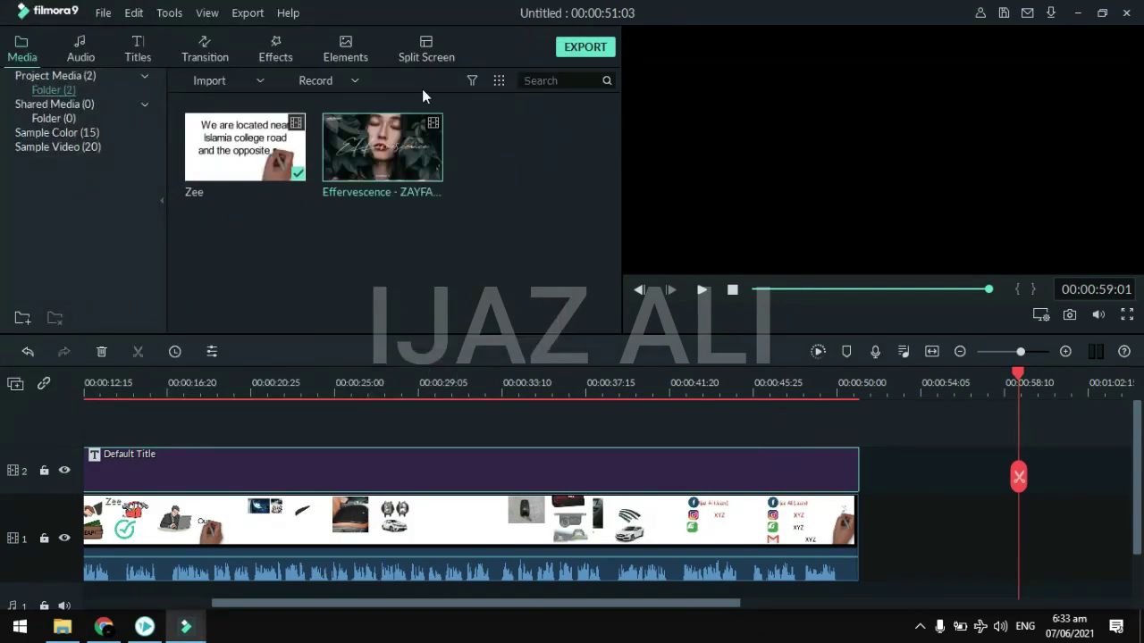
Step: Insert the Effervescence clip on video track 1 at the playhead and detach its audio
{"action": "left_click", "coordinate": [382, 148]}
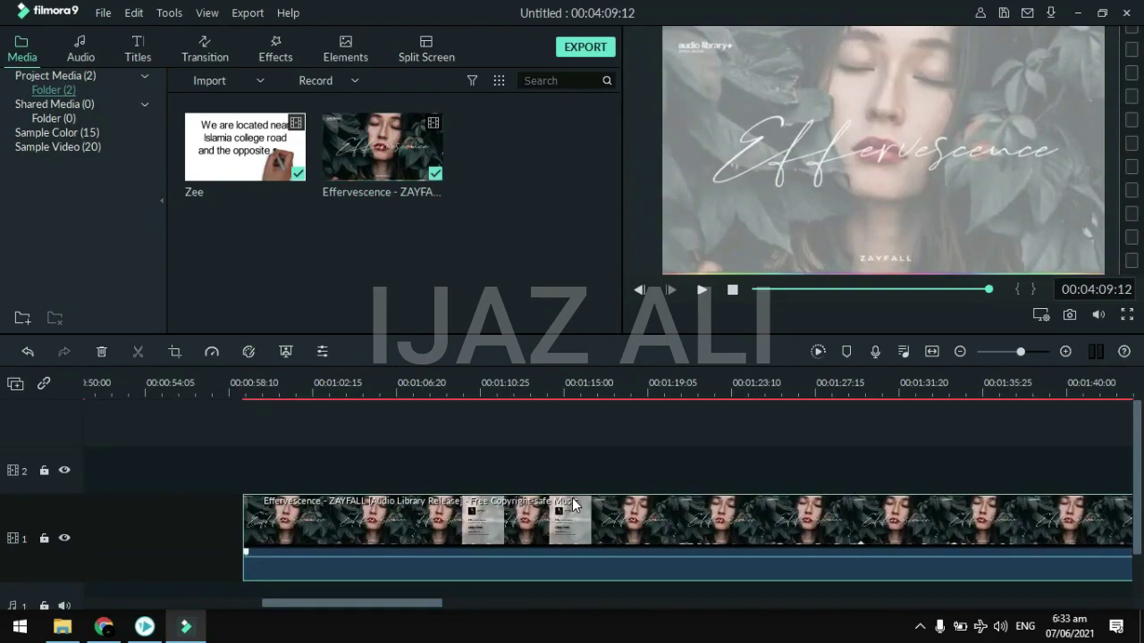
{"action": "scroll", "coordinate": [554, 507], "scroll_direction": "down", "scroll_amount": 2}
{"action": "right_click", "coordinate": [515, 463]}
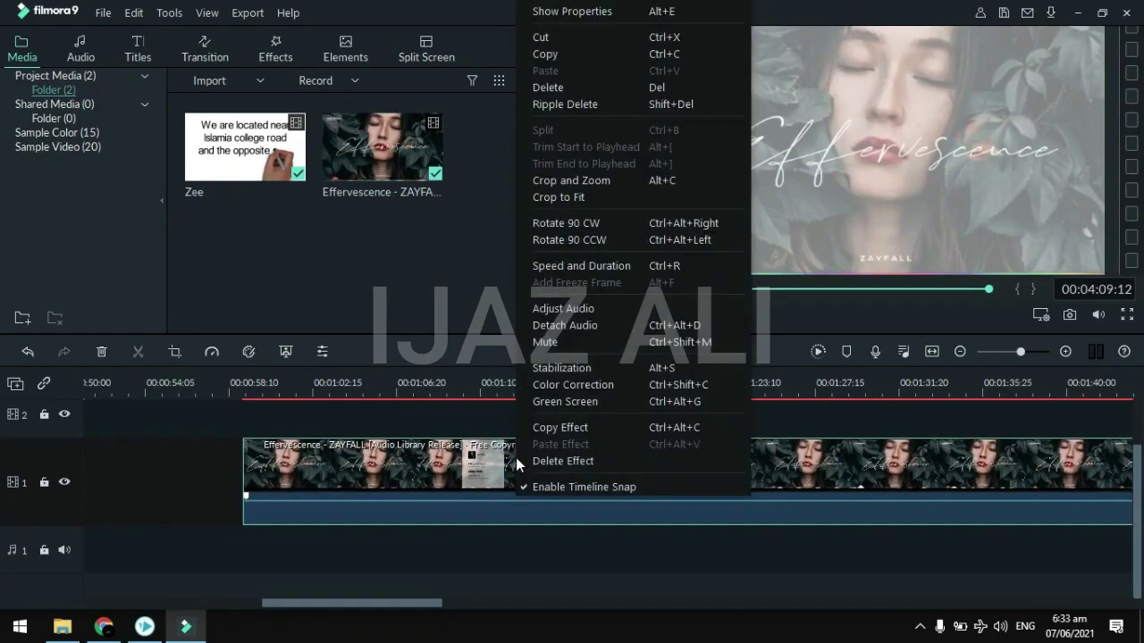
{"action": "left_click", "coordinate": [573, 325]}
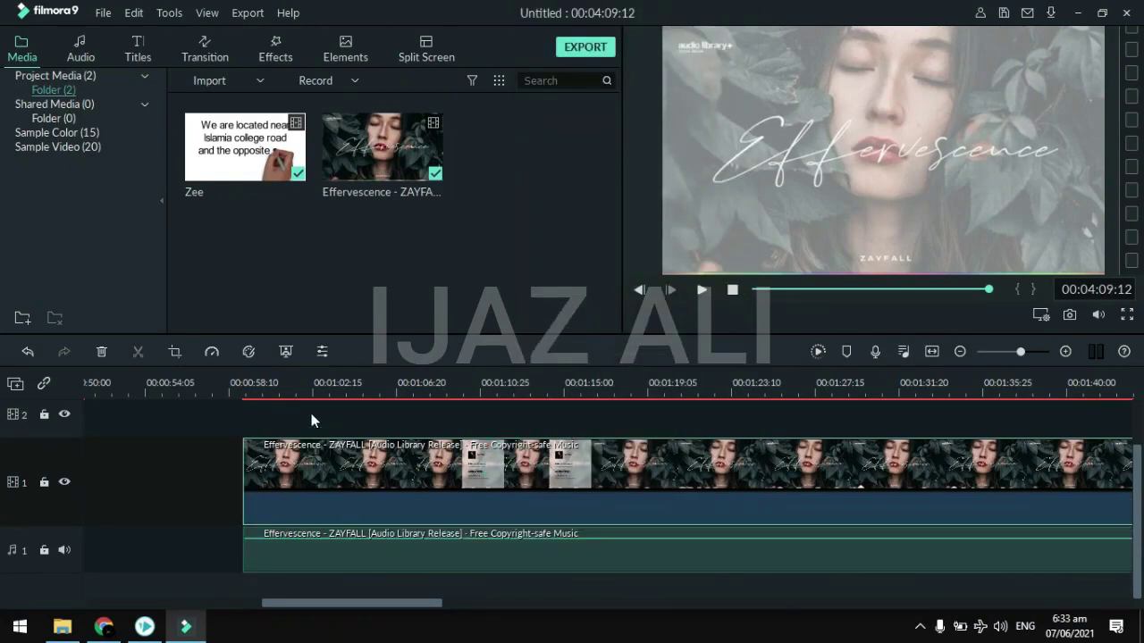
Step: Play a short part of the Effervescence clip from 00:01:03:03 to check its sound
{"action": "left_click", "coordinate": [326, 372]}
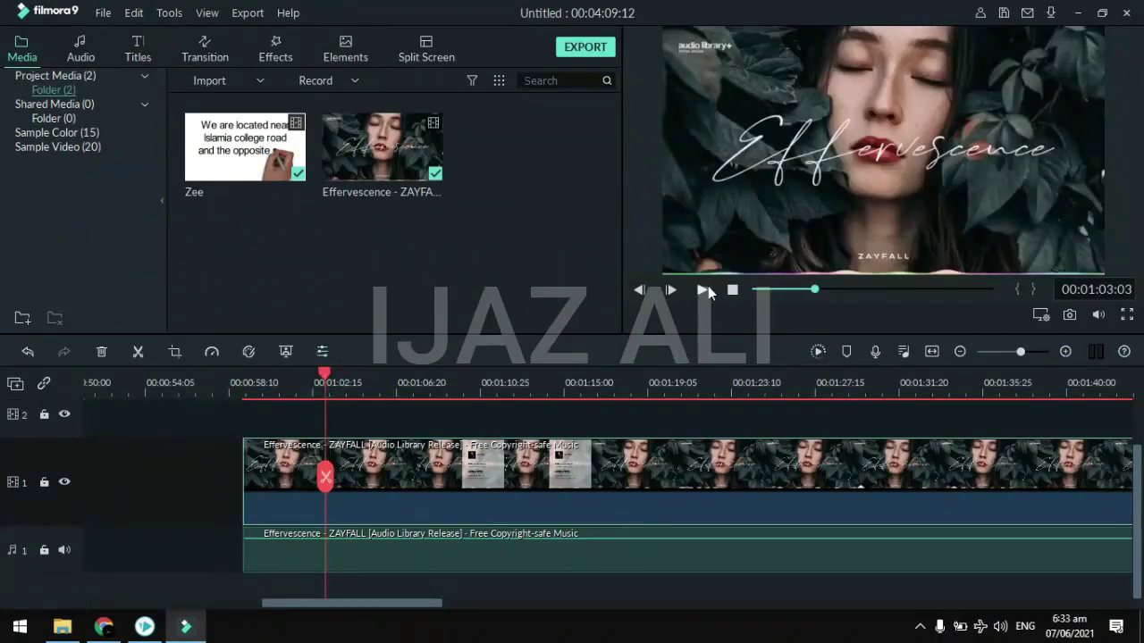
{"action": "left_click", "coordinate": [704, 289]}
{"action": "left_click", "coordinate": [704, 289]}
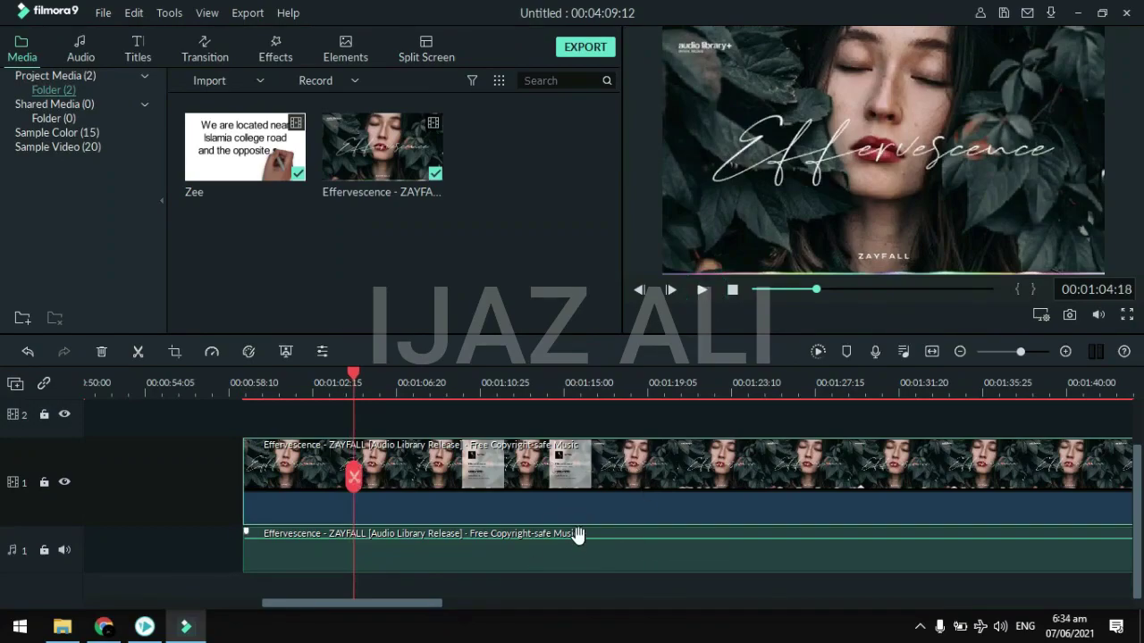
Step: Delete the Effervescence video part and move its detached audio to the start of audio track 1
{"action": "key", "text": "Delete"}
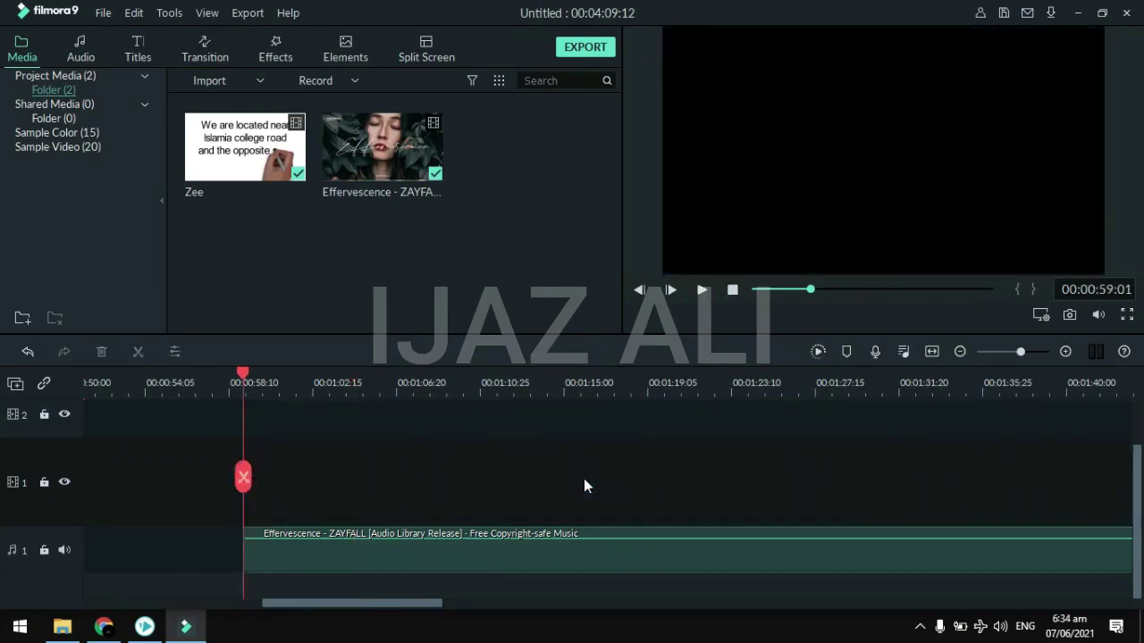
{"action": "left_click", "coordinate": [620, 566]}
{"action": "left_click_drag", "start_coordinate": [620, 565], "coordinate": [297, 560]}
{"action": "left_click_drag", "start_coordinate": [200, 563], "coordinate": [164, 561]}
{"action": "left_click_drag", "start_coordinate": [497, 561], "coordinate": [26, 550]}
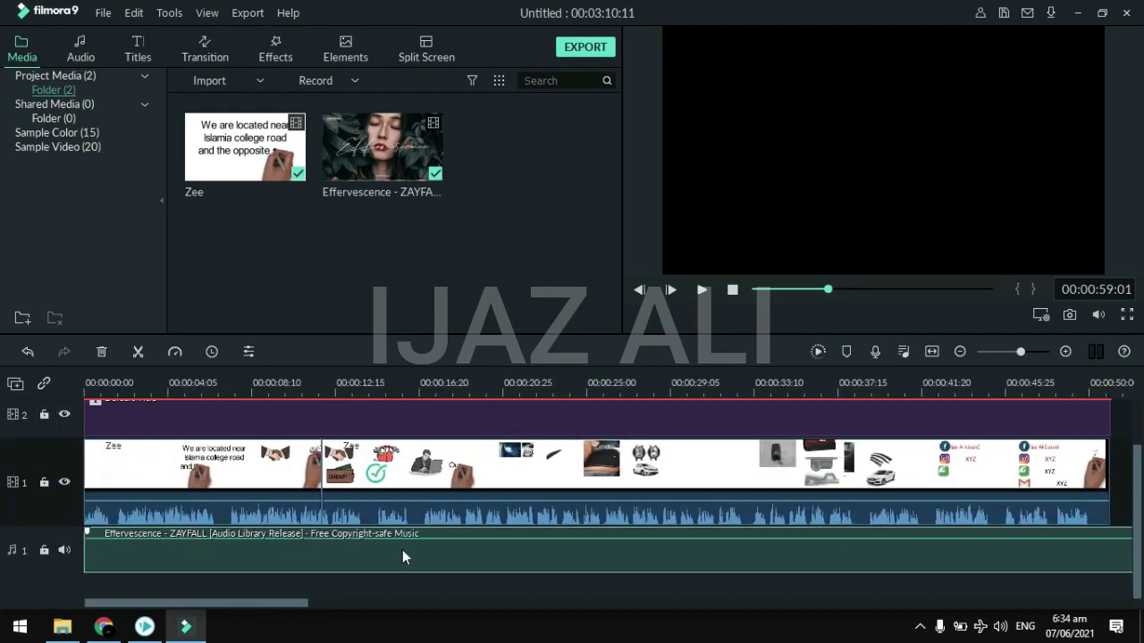
Step: Play the opening seconds of the project from the beginning to check the music under the voice-over
{"action": "left_click", "coordinate": [732, 293]}
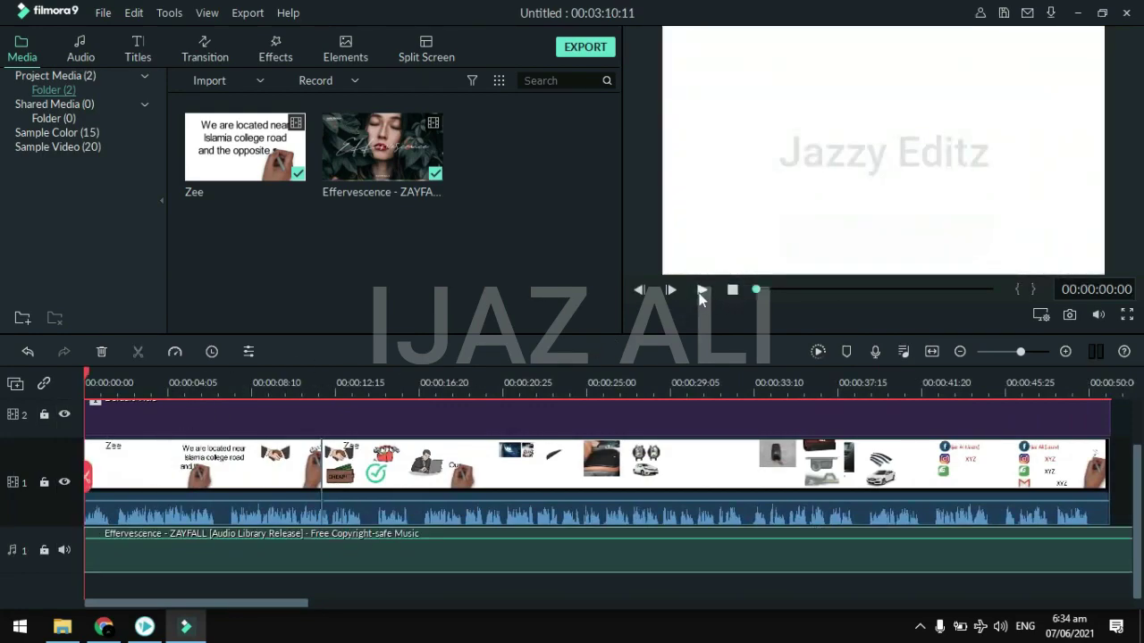
{"action": "left_click", "coordinate": [701, 295]}
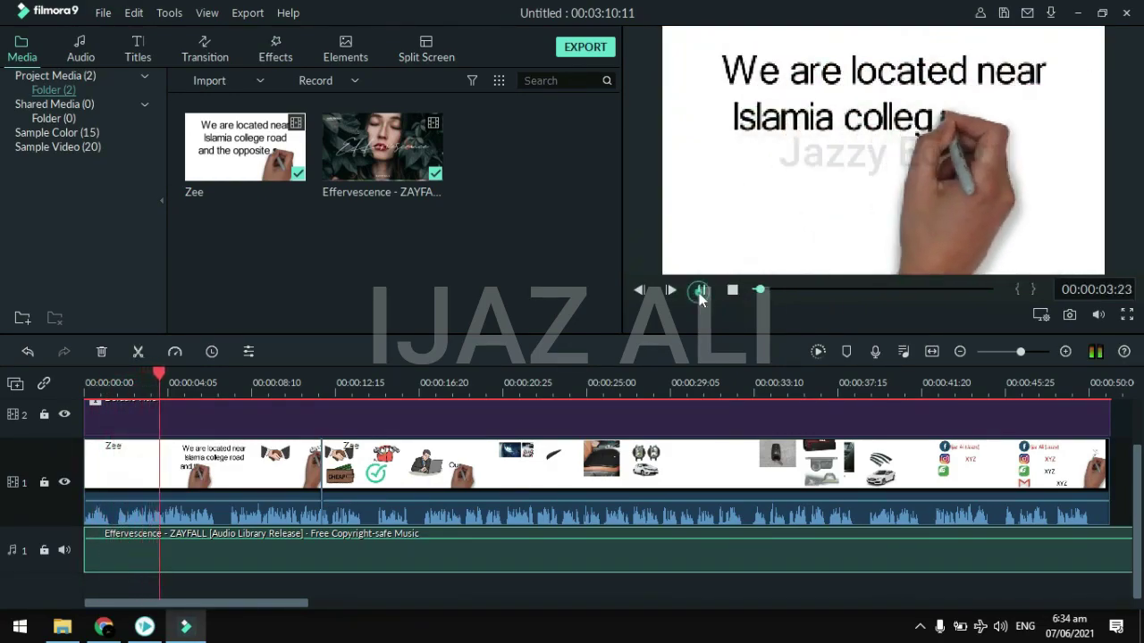
{"action": "left_click", "coordinate": [699, 293]}
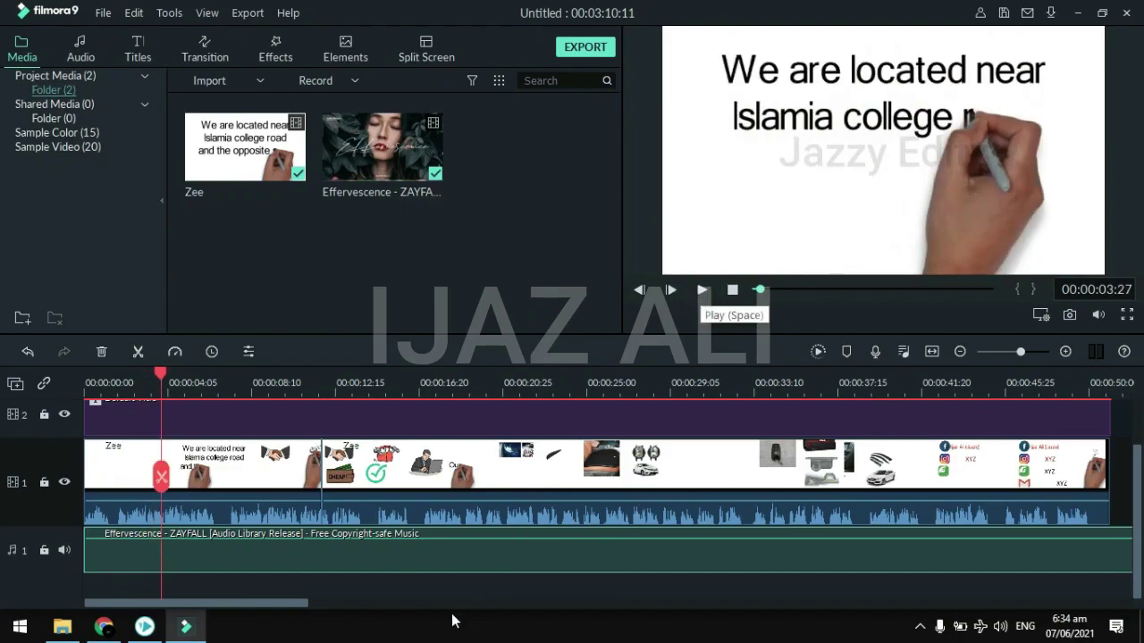
Step: Lower the volume of the Effervescence audio clip and play the project to check the balance
{"action": "double_click", "coordinate": [411, 569]}
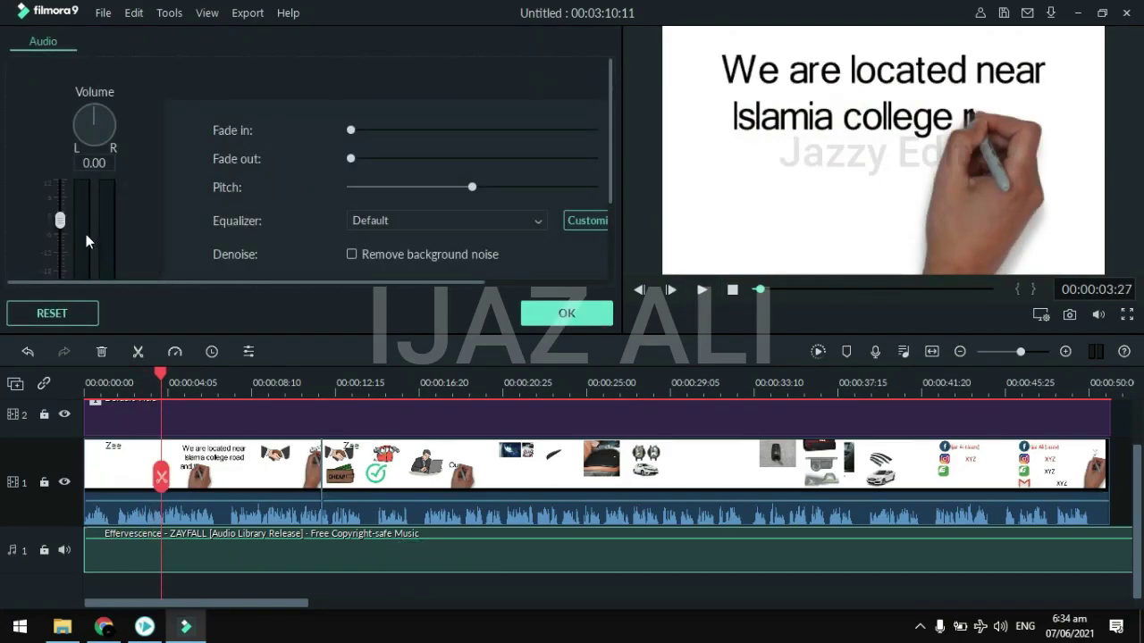
{"action": "left_click_drag", "start_coordinate": [61, 221], "coordinate": [63, 243]}
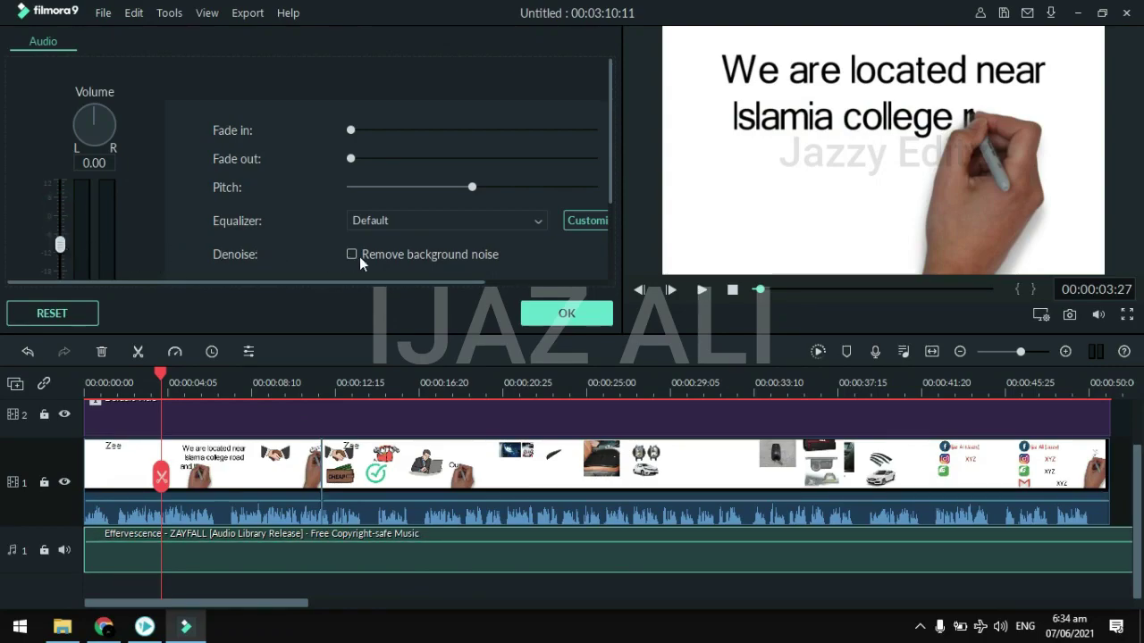
{"action": "left_click", "coordinate": [580, 322]}
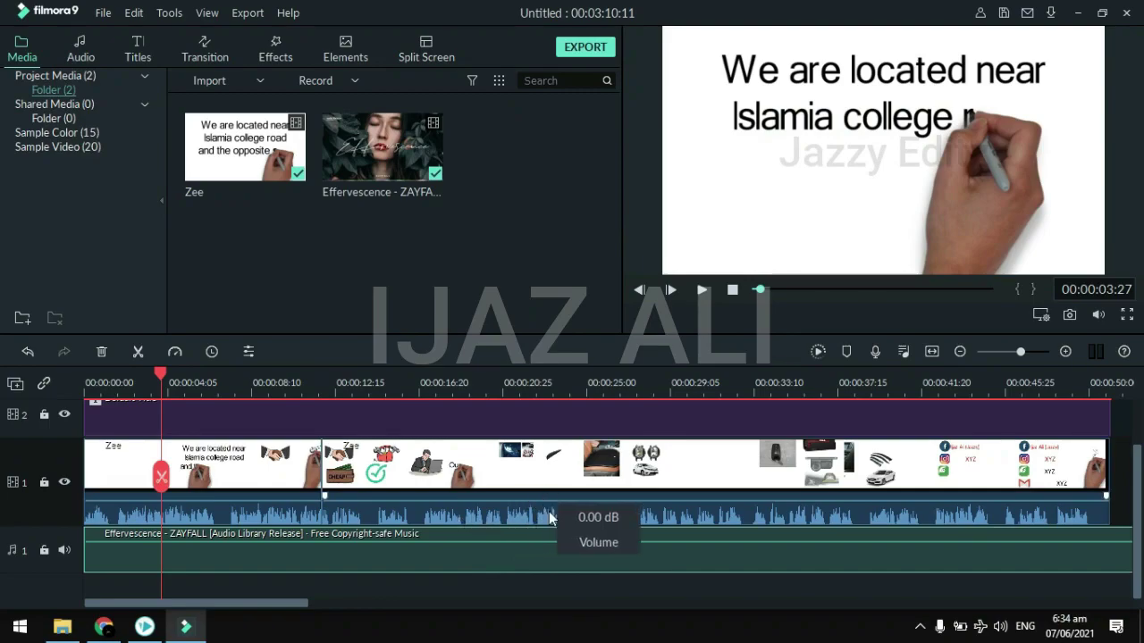
{"action": "left_click", "coordinate": [703, 297]}
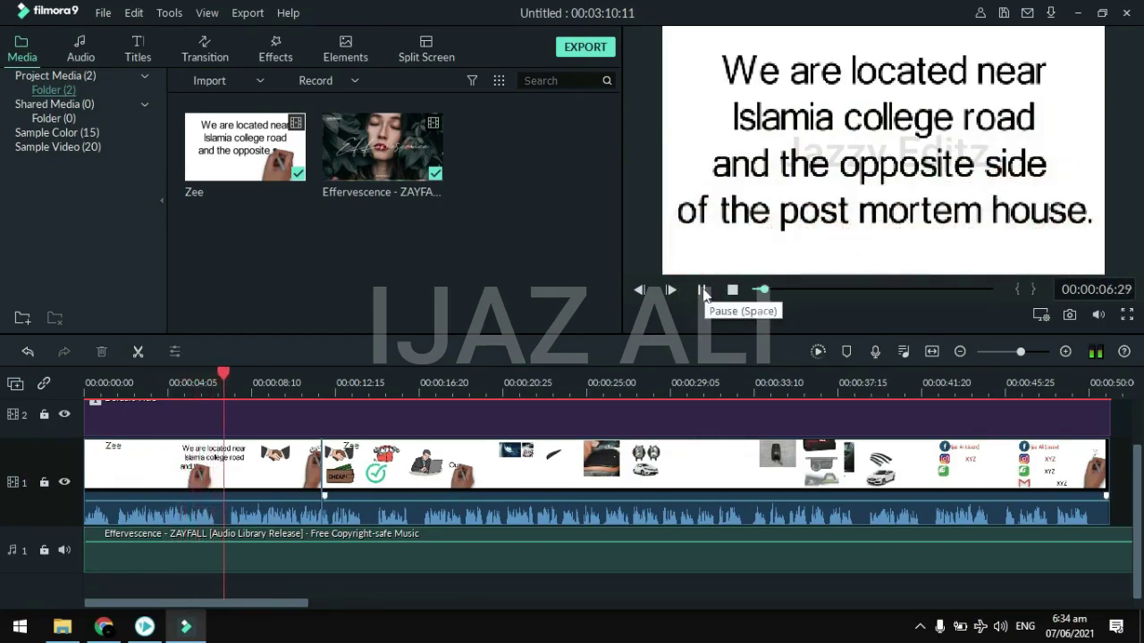
{"action": "left_click", "coordinate": [703, 296]}
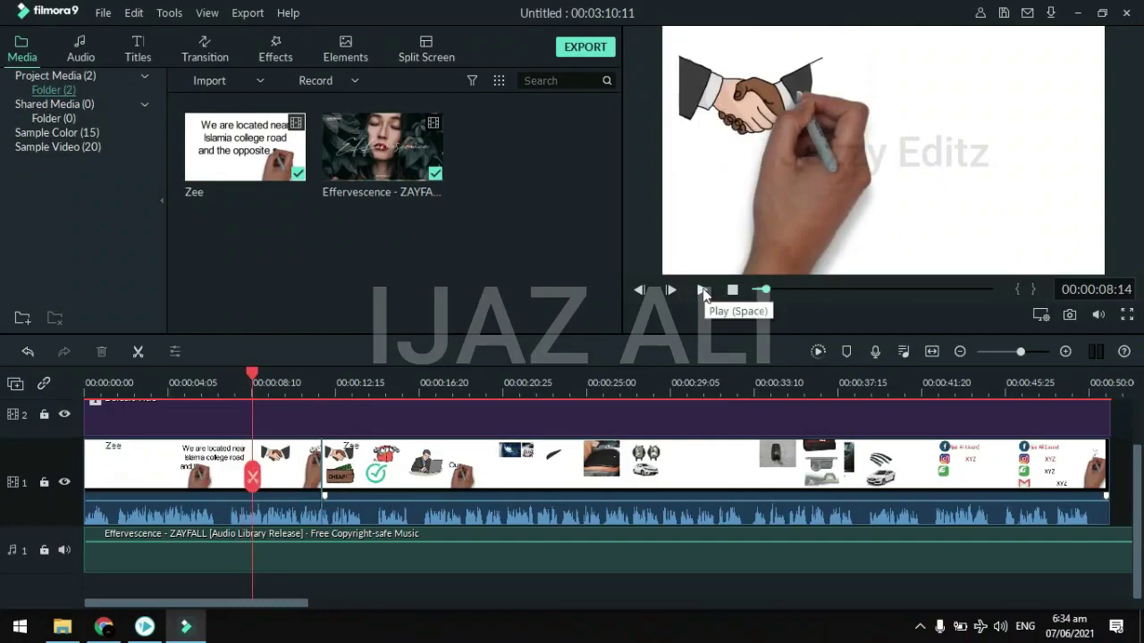
Step: Add a short fade-in and fade-out to the Effervescence audio and move the playhead to 00:00:16:06
{"action": "double_click", "coordinate": [407, 569]}
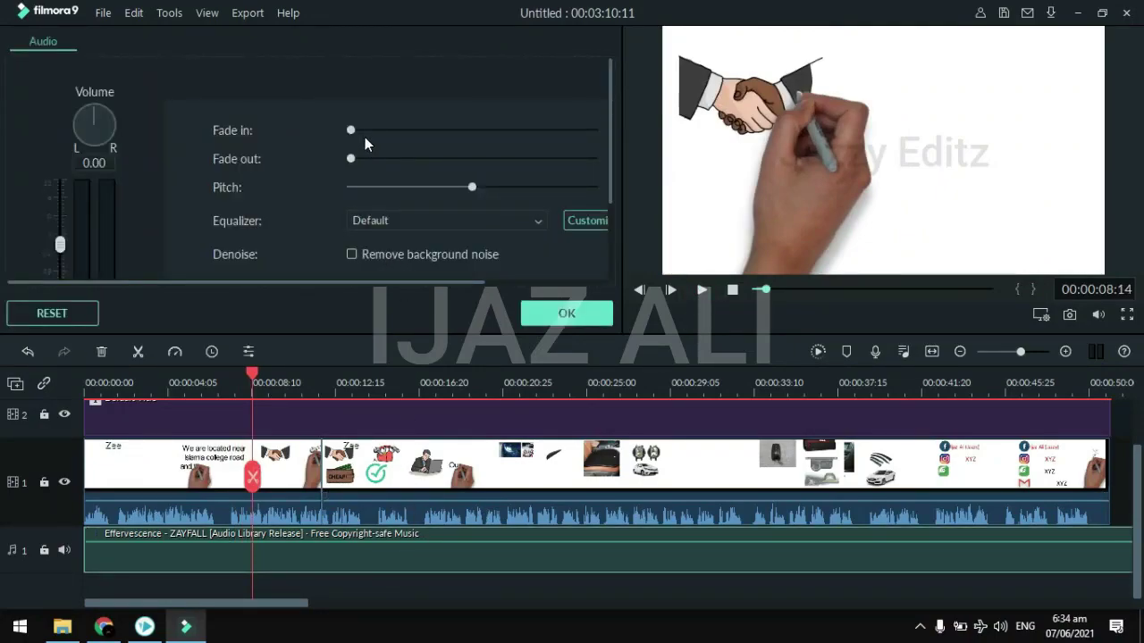
{"action": "left_click", "coordinate": [358, 131]}
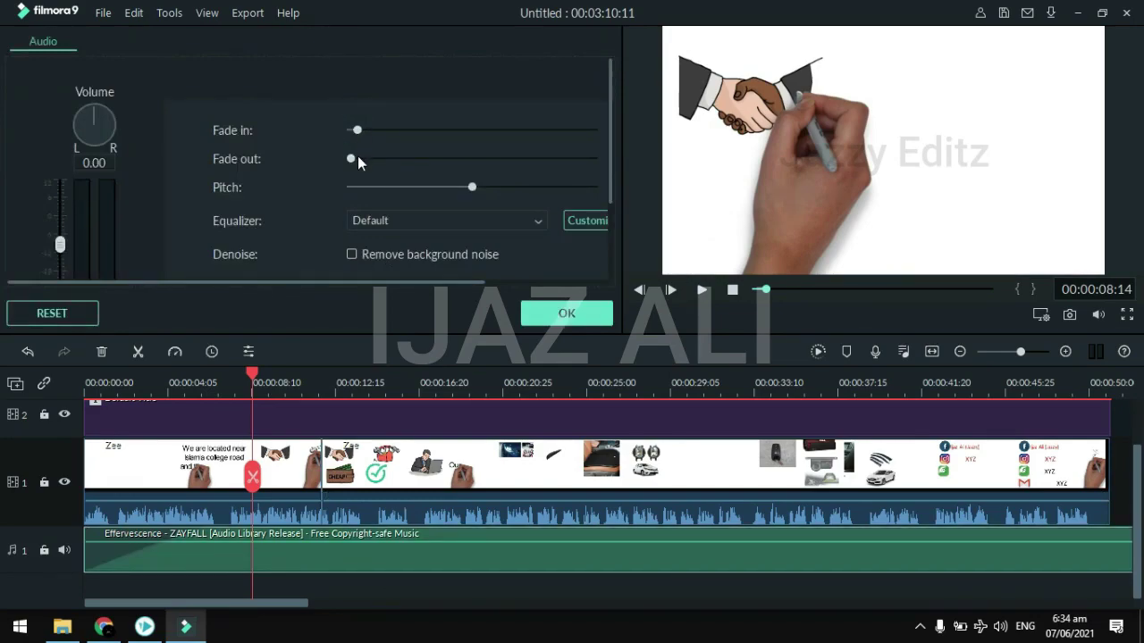
{"action": "left_click", "coordinate": [357, 159]}
{"action": "left_click", "coordinate": [411, 377]}
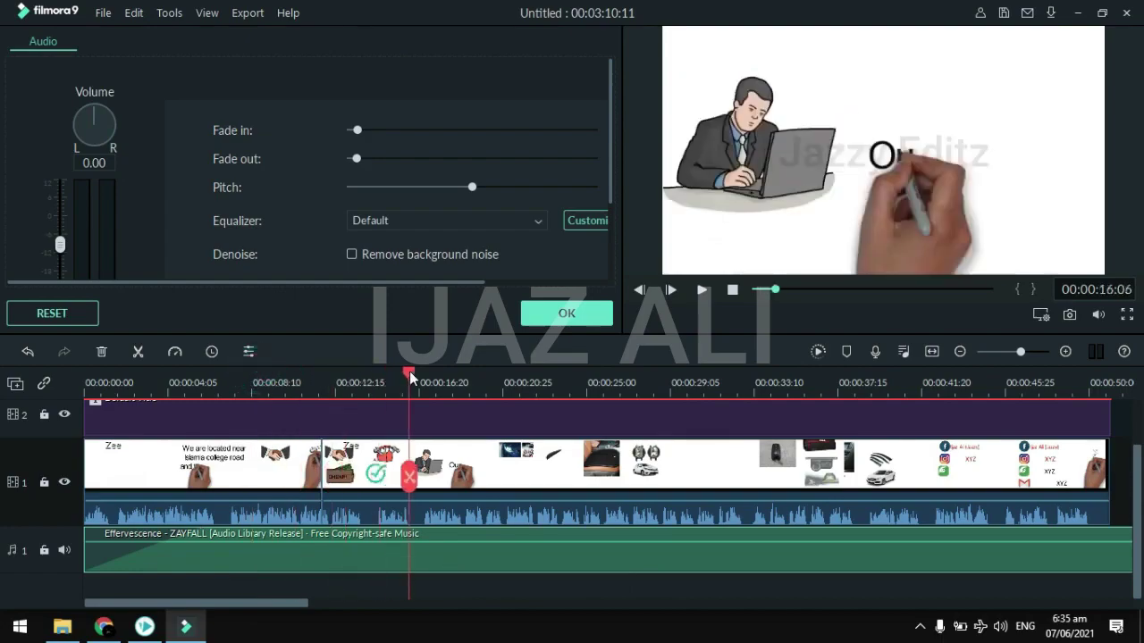
Step: Scrub the preview to 00:00:25:23, return the playhead to the start and close the Effervescence audio settings
{"action": "left_click", "coordinate": [508, 565]}
{"action": "left_click_drag", "start_coordinate": [411, 378], "coordinate": [602, 410]}
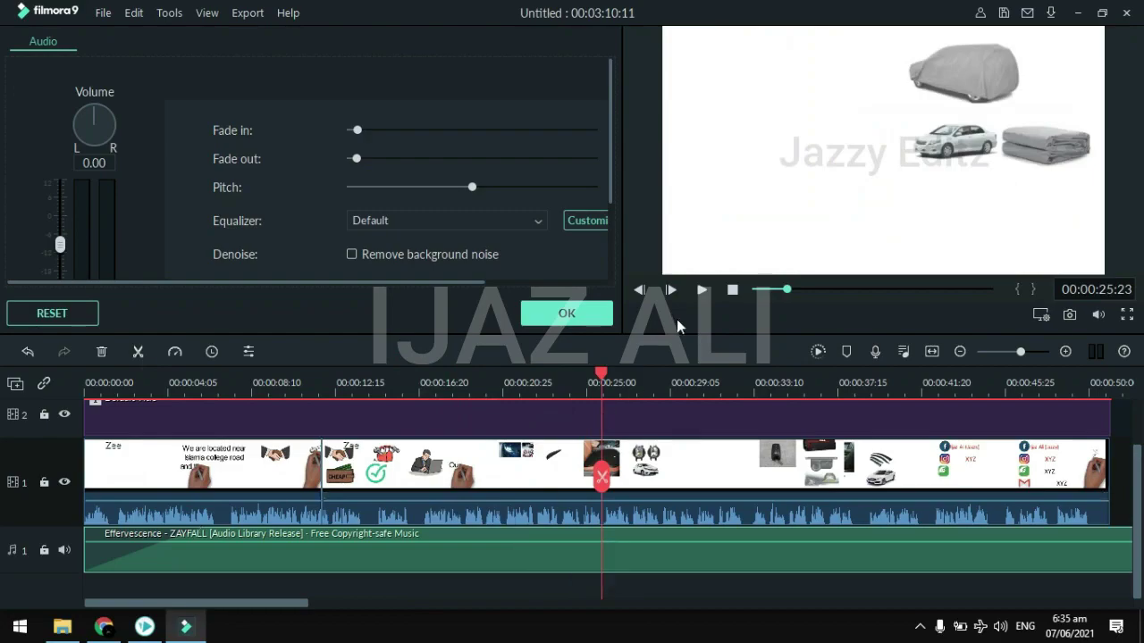
{"action": "left_click", "coordinate": [731, 295]}
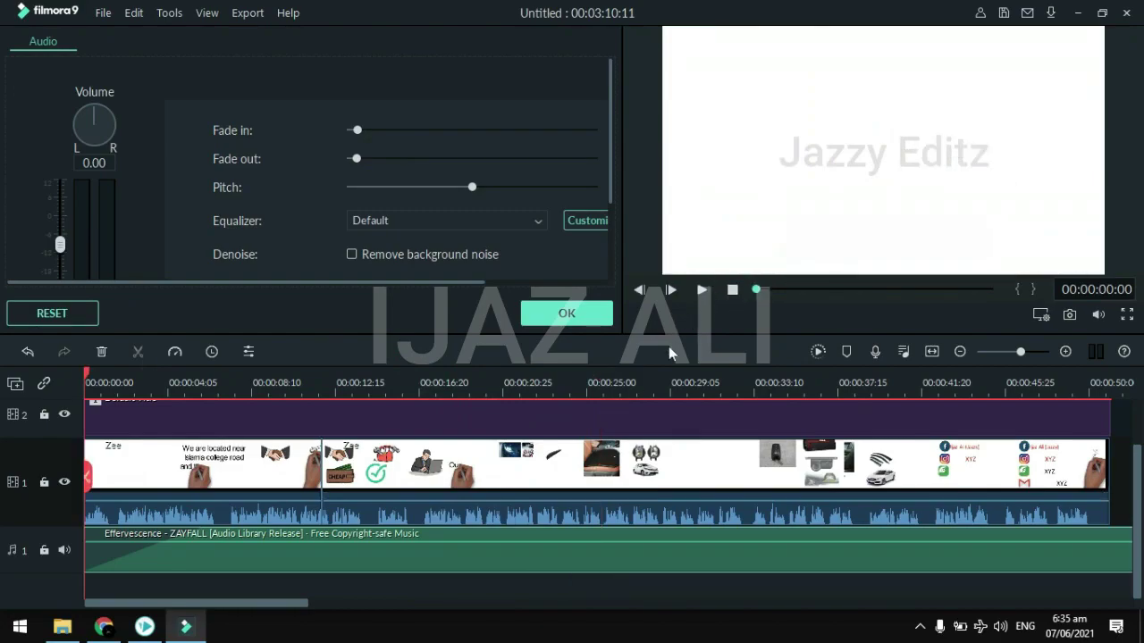
{"action": "scroll", "coordinate": [623, 417], "scroll_direction": "up", "scroll_amount": 2}
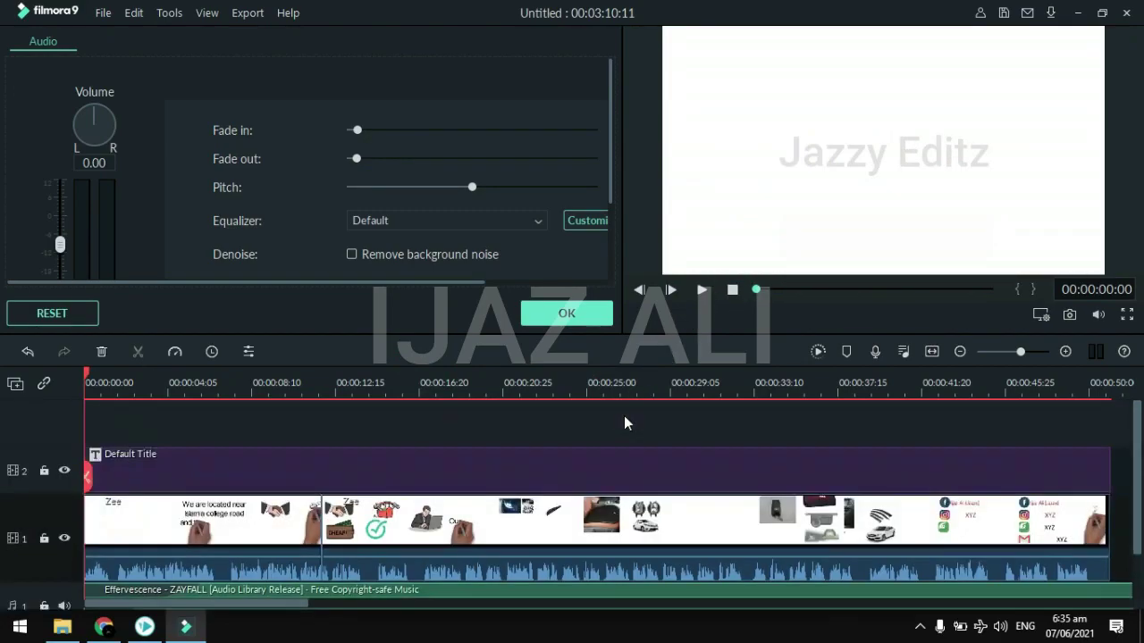
{"action": "left_click", "coordinate": [549, 311]}
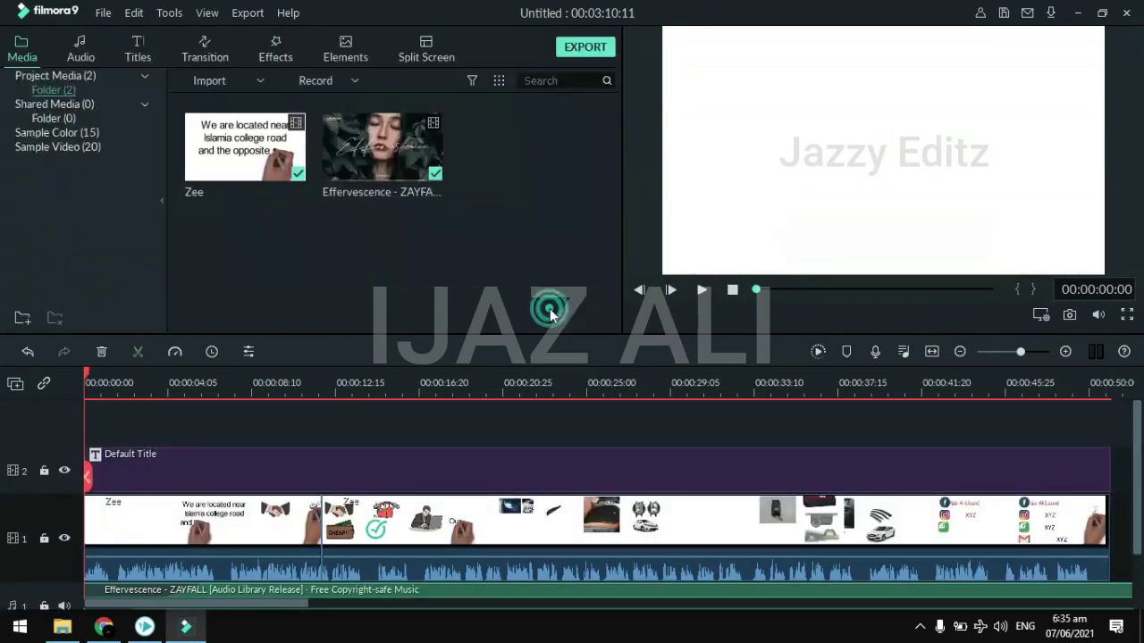
Step: Import the image "Black and White Modern Icons Film Festival Event Logo" from the Downloads folder
{"action": "left_click", "coordinate": [260, 80]}
{"action": "left_click", "coordinate": [251, 101]}
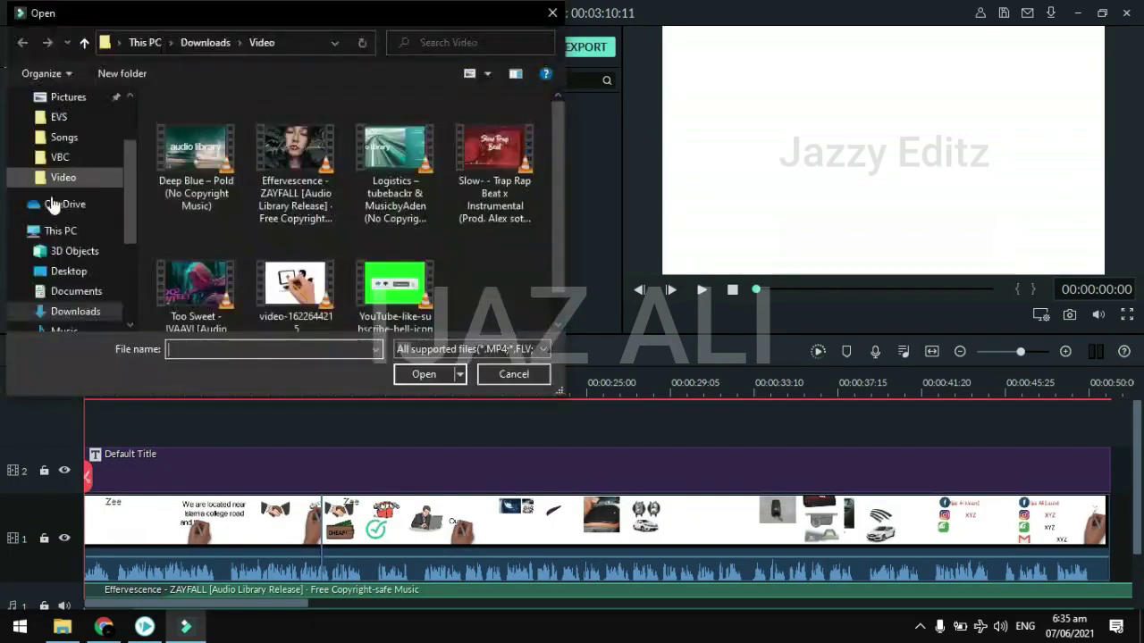
{"action": "left_click", "coordinate": [76, 310]}
{"action": "scroll", "coordinate": [318, 282], "scroll_direction": "down", "scroll_amount": 5}
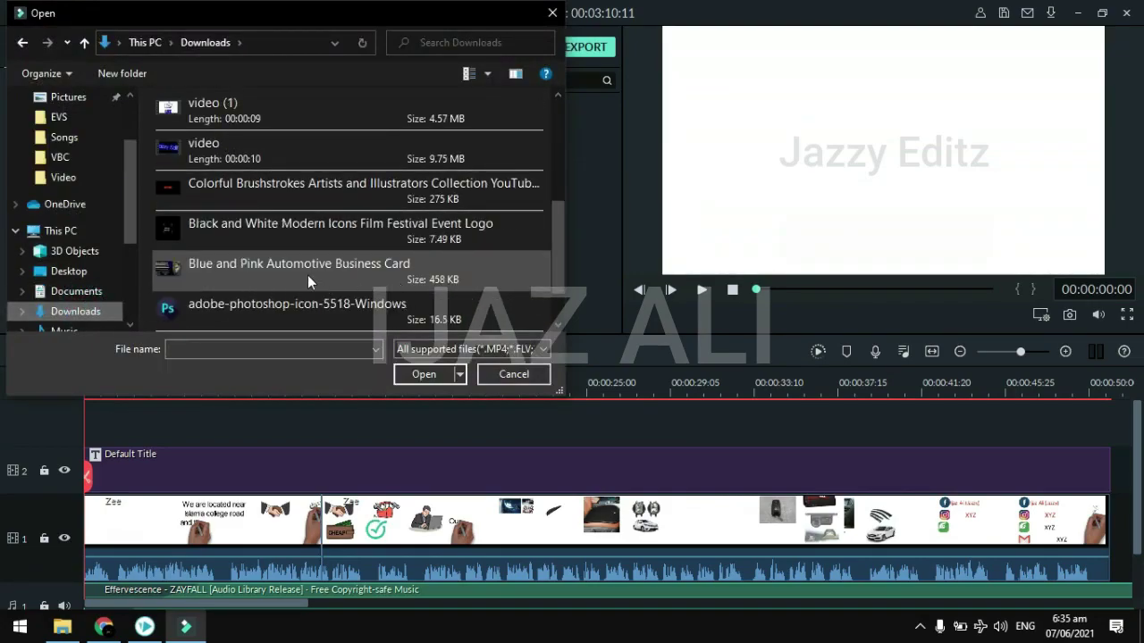
{"action": "left_click", "coordinate": [288, 229]}
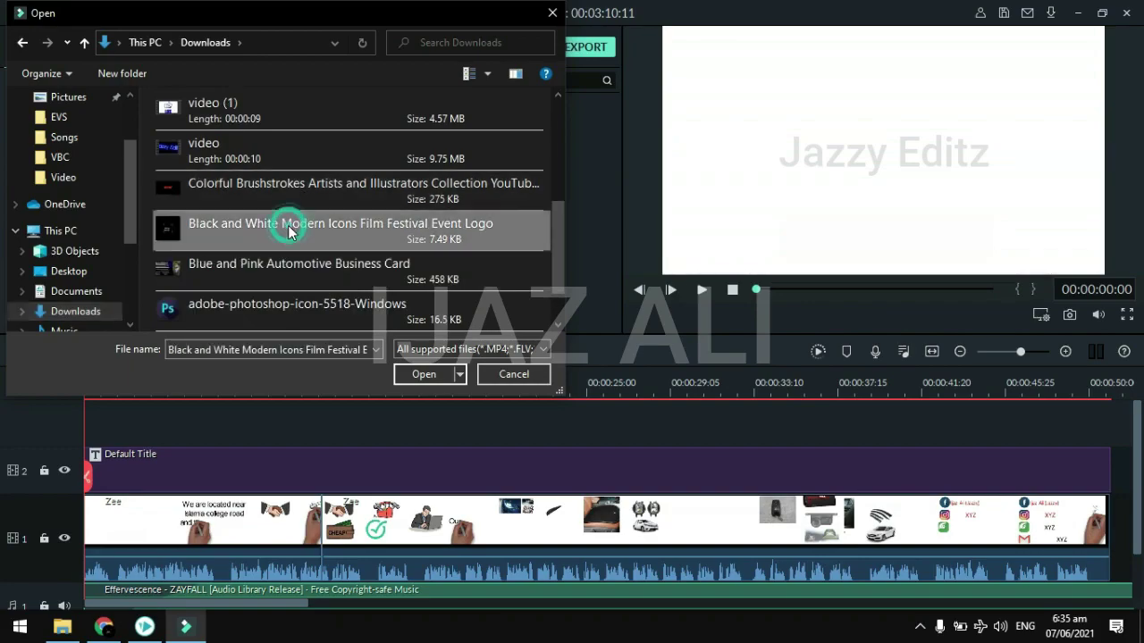
{"action": "left_click", "coordinate": [439, 373]}
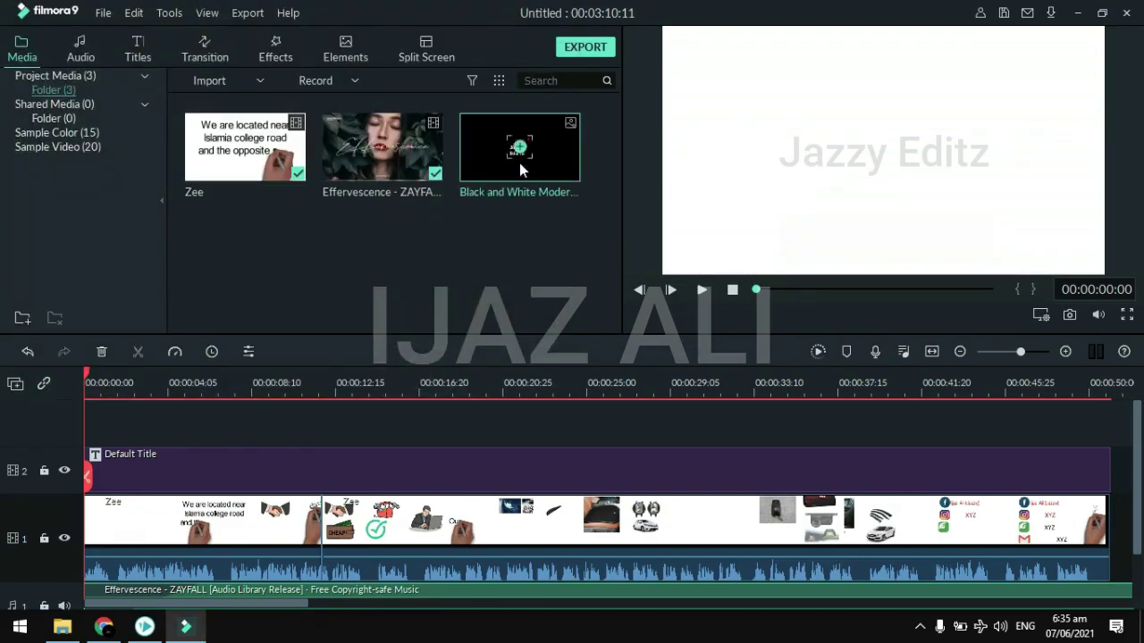
Step: Add the logo image to the timeline, move it to video track 3 and extend it to the end of the Zee video
{"action": "left_click", "coordinate": [518, 149]}
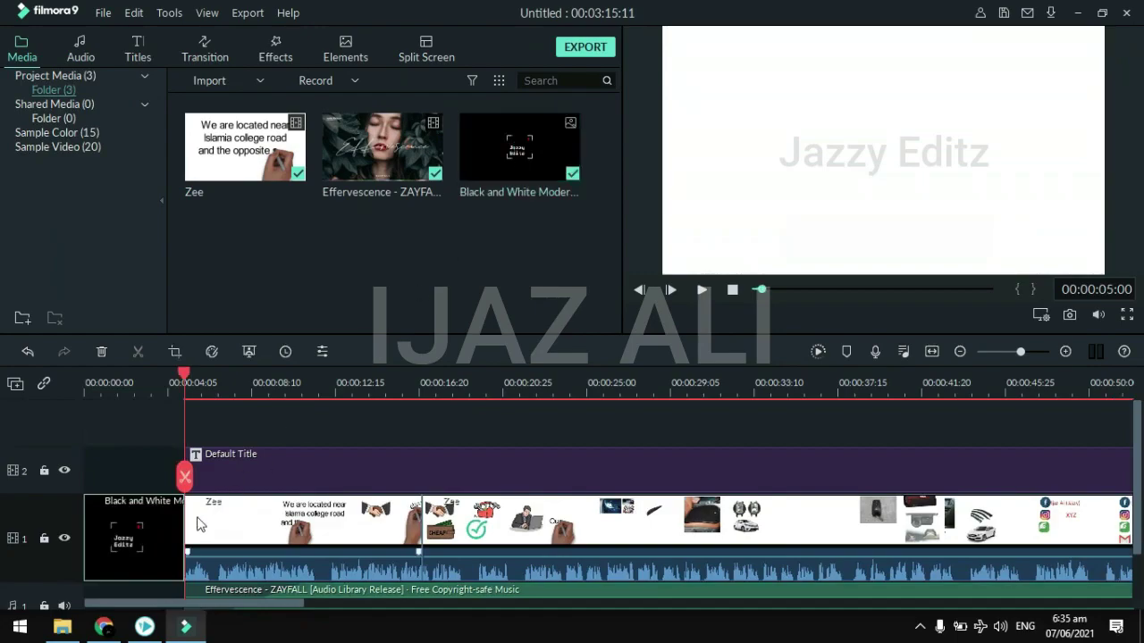
{"action": "left_click_drag", "start_coordinate": [138, 536], "coordinate": [240, 409]}
{"action": "left_click_drag", "start_coordinate": [147, 471], "coordinate": [235, 408]}
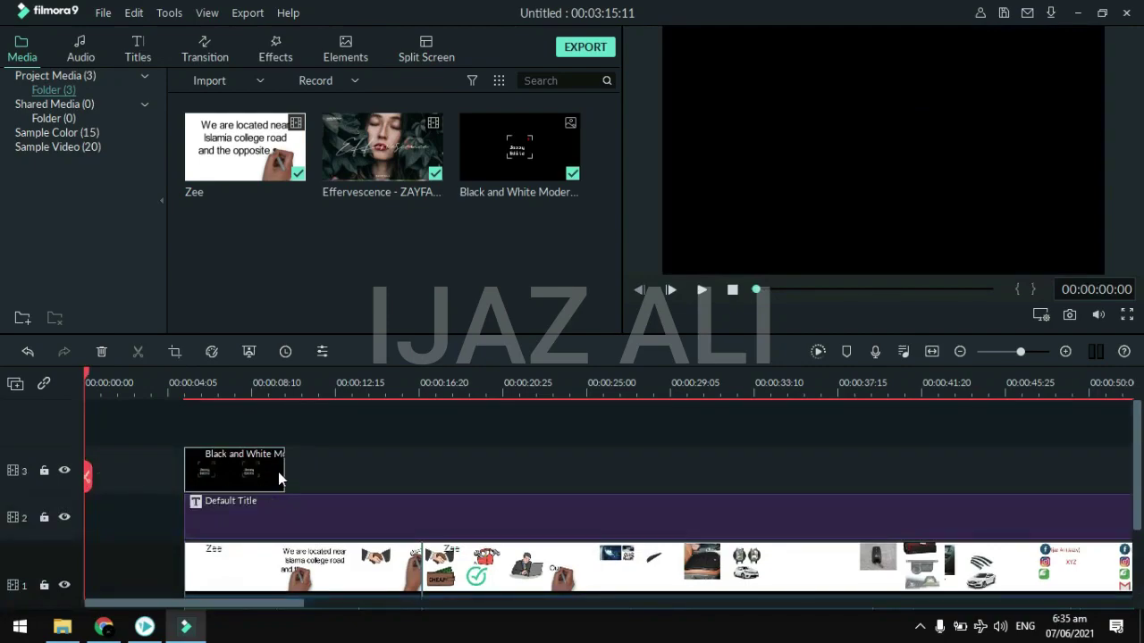
{"action": "left_click_drag", "start_coordinate": [285, 469], "coordinate": [1029, 474]}
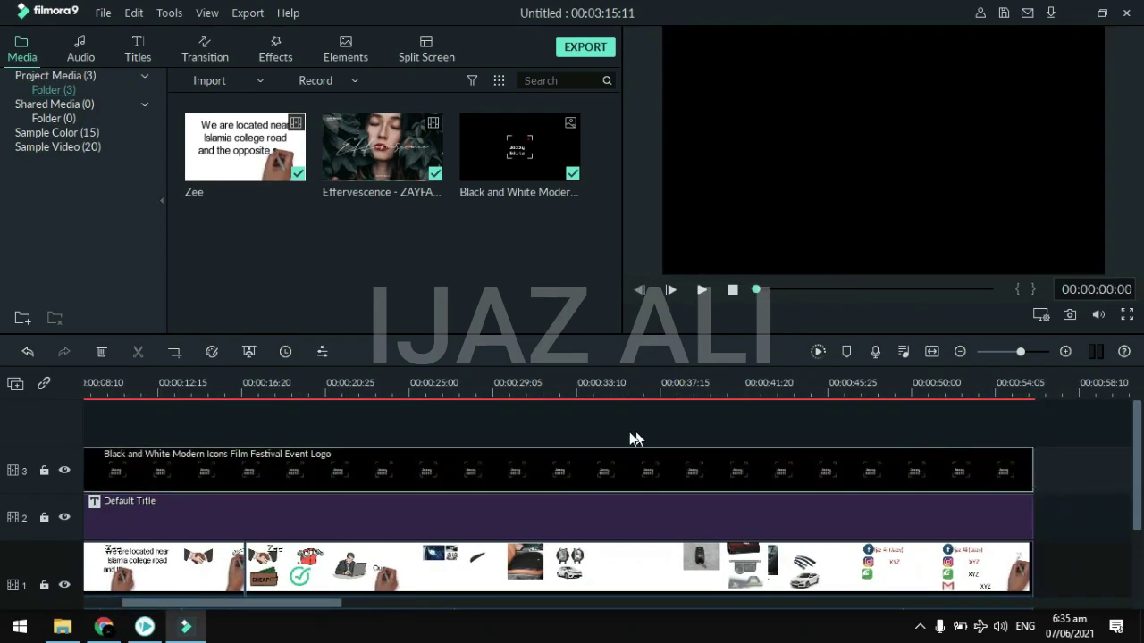
Step: Shrink the logo image to a small square in the lower-left corner of the video frame
{"action": "double_click", "coordinate": [648, 478]}
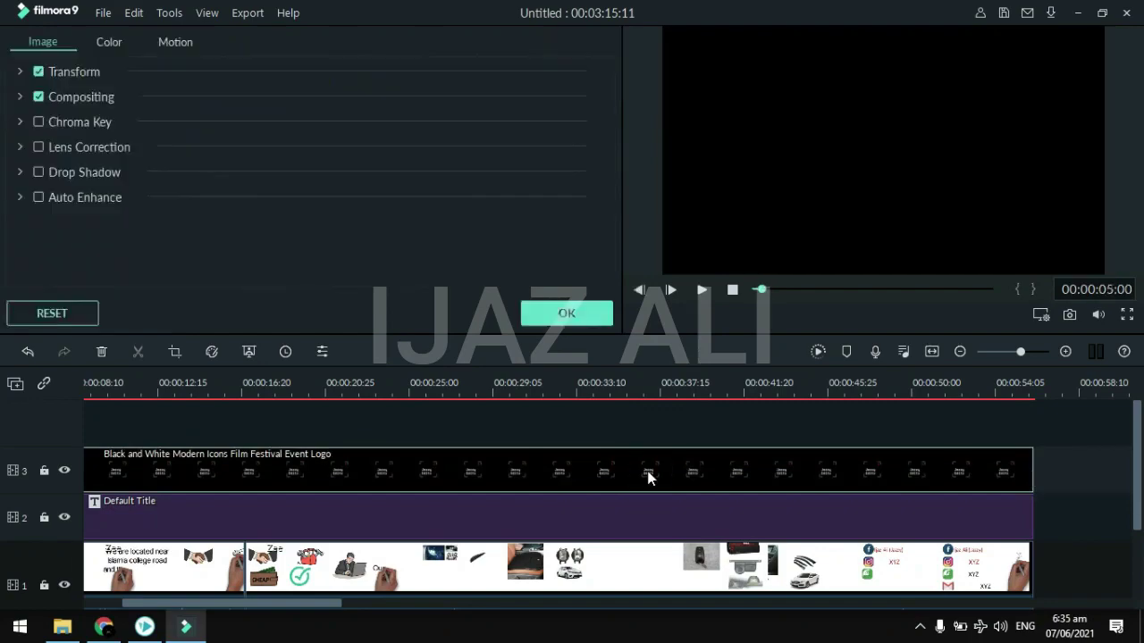
{"action": "left_click_drag", "start_coordinate": [1007, 28], "coordinate": [683, 258]}
{"action": "left_click", "coordinate": [760, 237]}
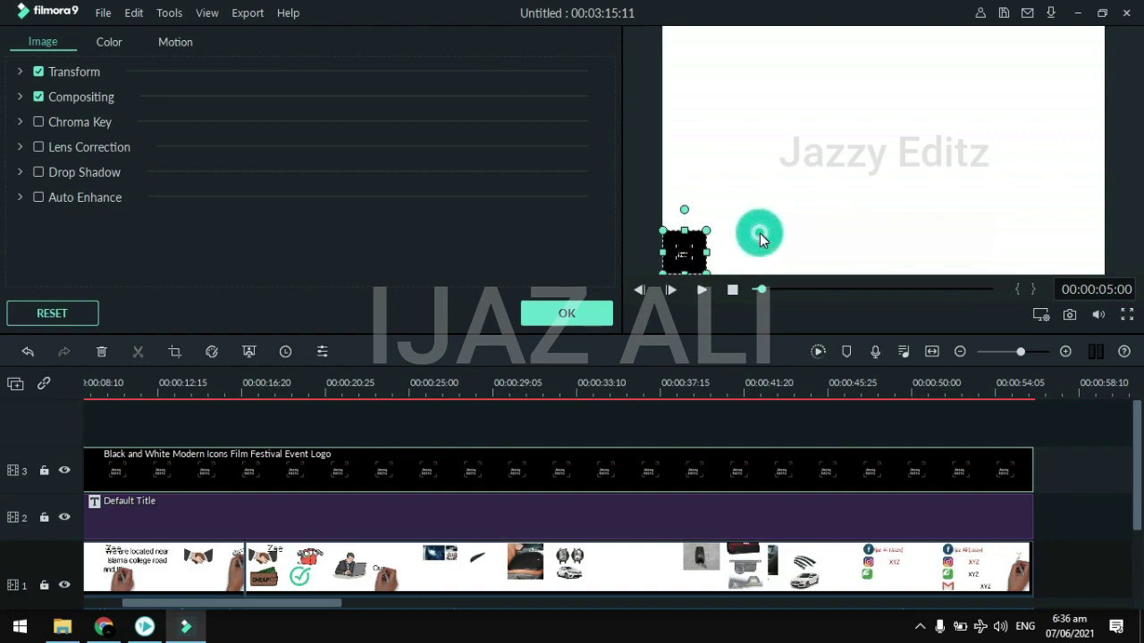
Step: Split the Effervescence audio at the end of the video, 00:00:56:01, and delete the remaining part
{"action": "left_click_drag", "start_coordinate": [1142, 482], "coordinate": [1141, 536]}
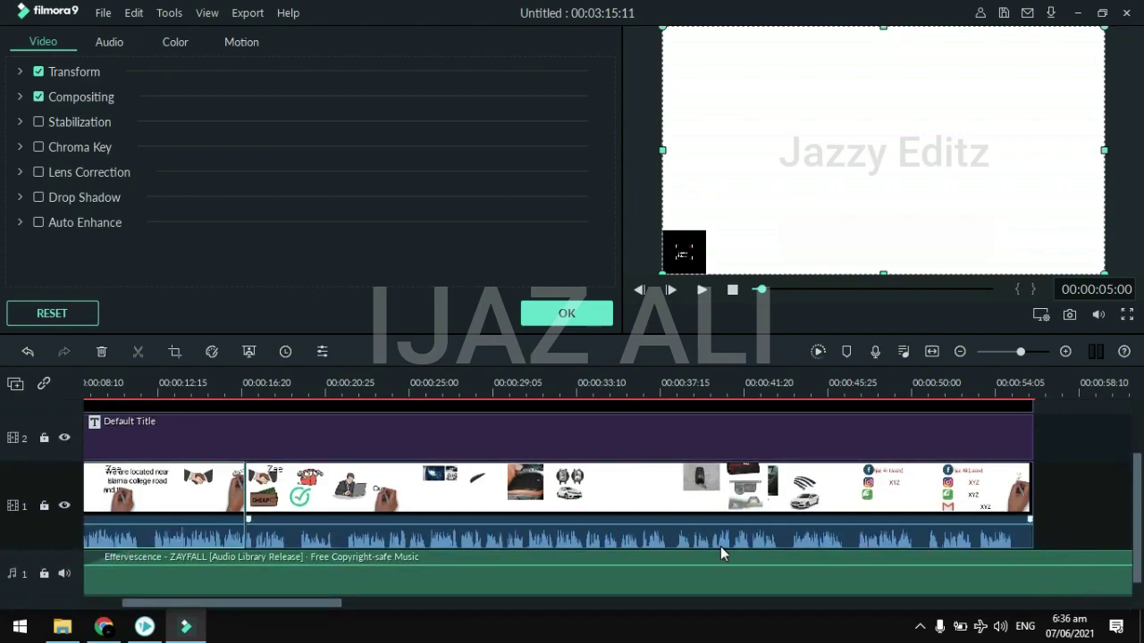
{"action": "left_click", "coordinate": [997, 384]}
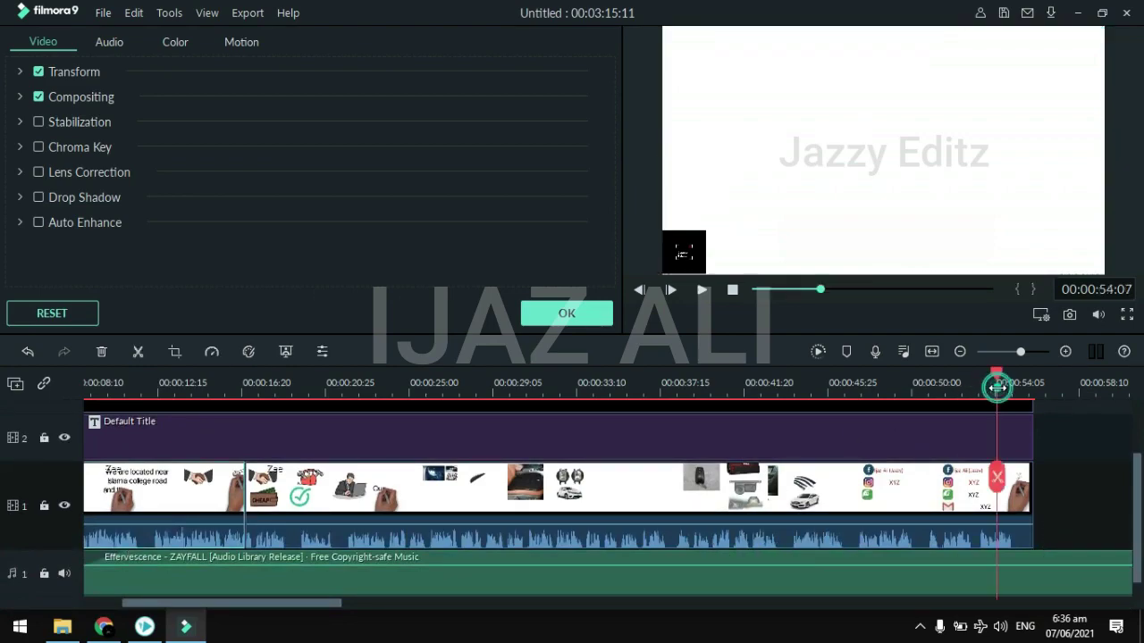
{"action": "left_click_drag", "start_coordinate": [1000, 378], "coordinate": [1034, 380]}
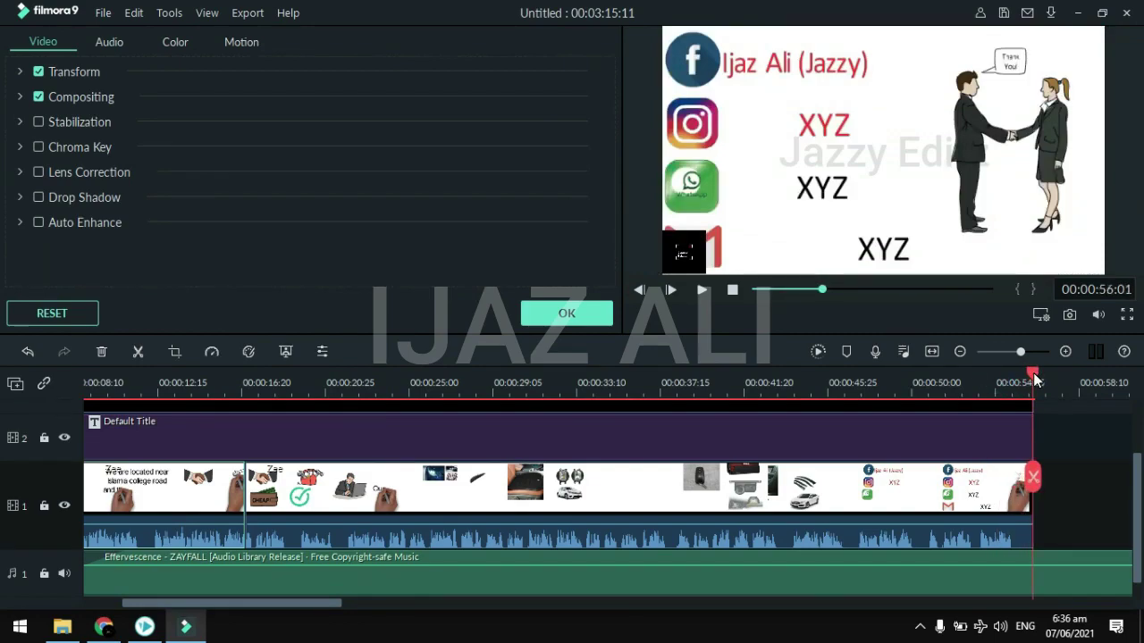
{"action": "left_click", "coordinate": [1070, 578]}
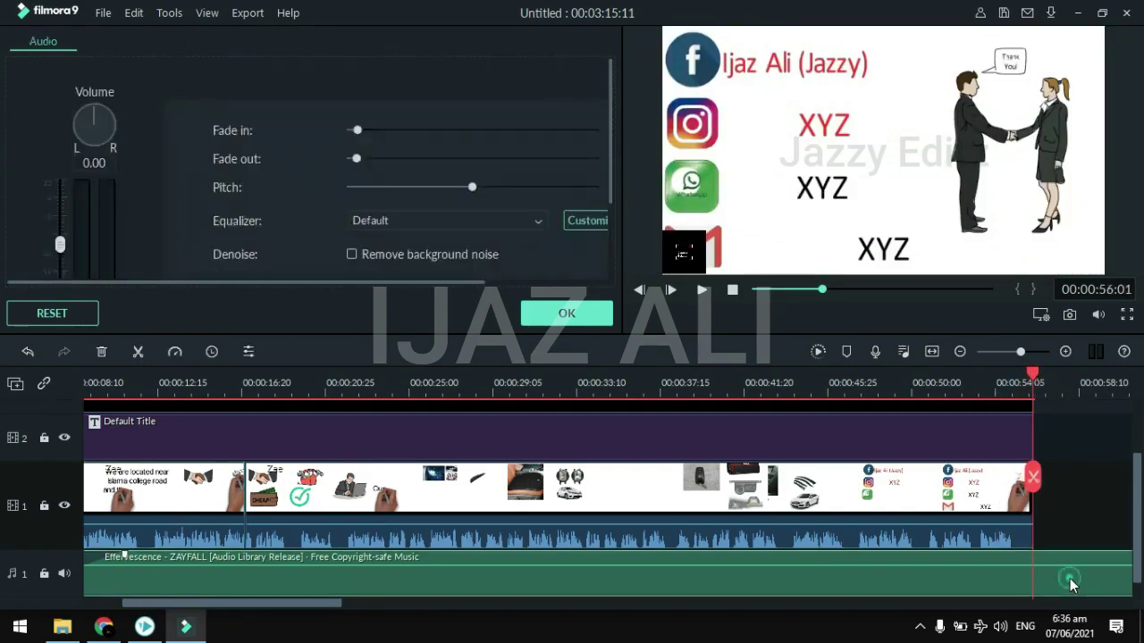
{"action": "left_click", "coordinate": [138, 354]}
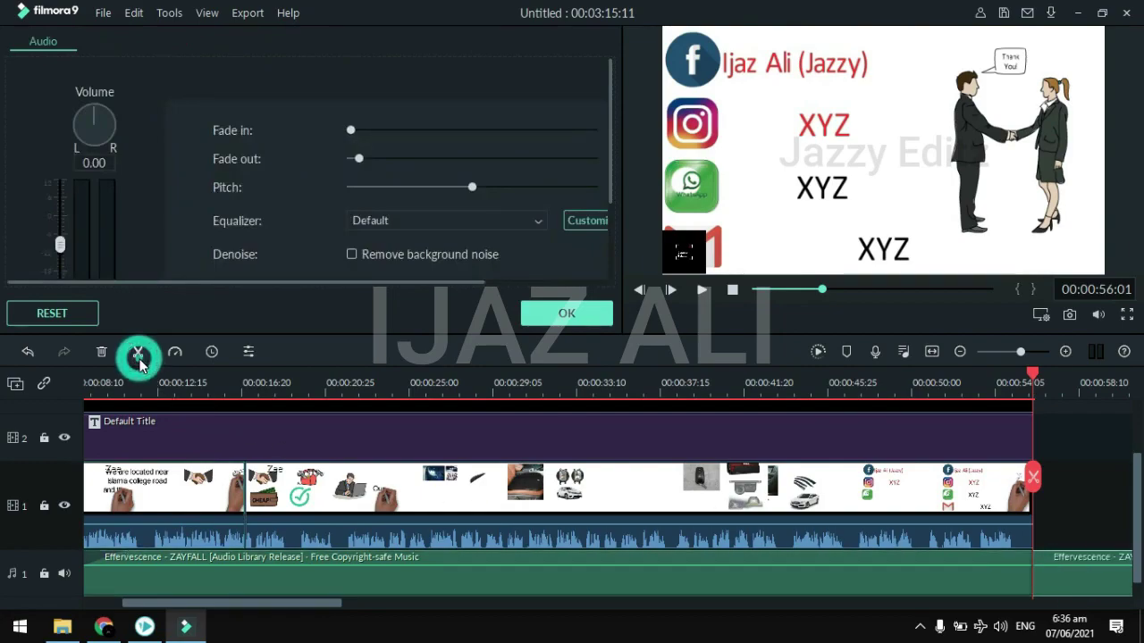
{"action": "left_click", "coordinate": [1087, 577]}
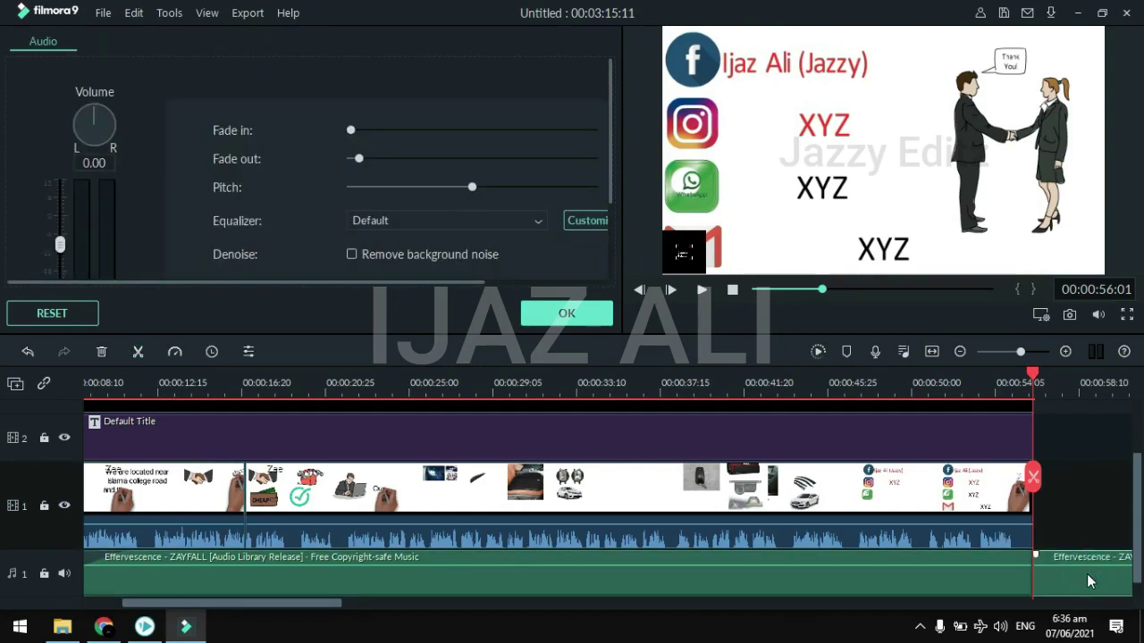
{"action": "key", "text": "Delete"}
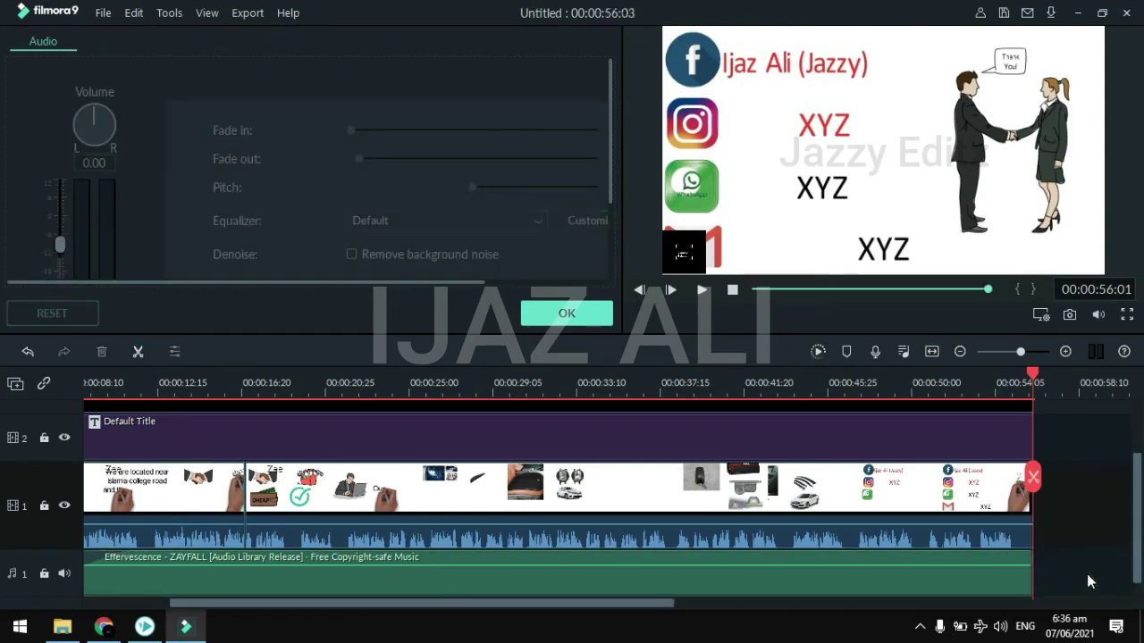
Step: Play the empty opening, then select the clips and shift them to the start of the timeline to remove the gap
{"action": "left_click", "coordinate": [731, 290]}
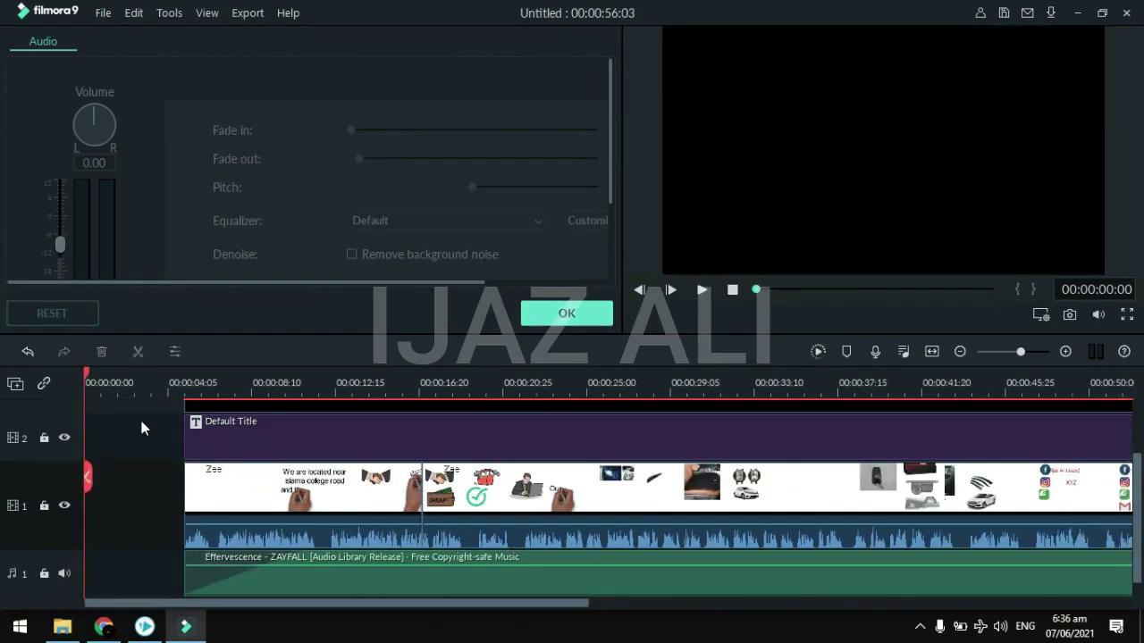
{"action": "left_click", "coordinate": [703, 292]}
{"action": "left_click", "coordinate": [703, 292]}
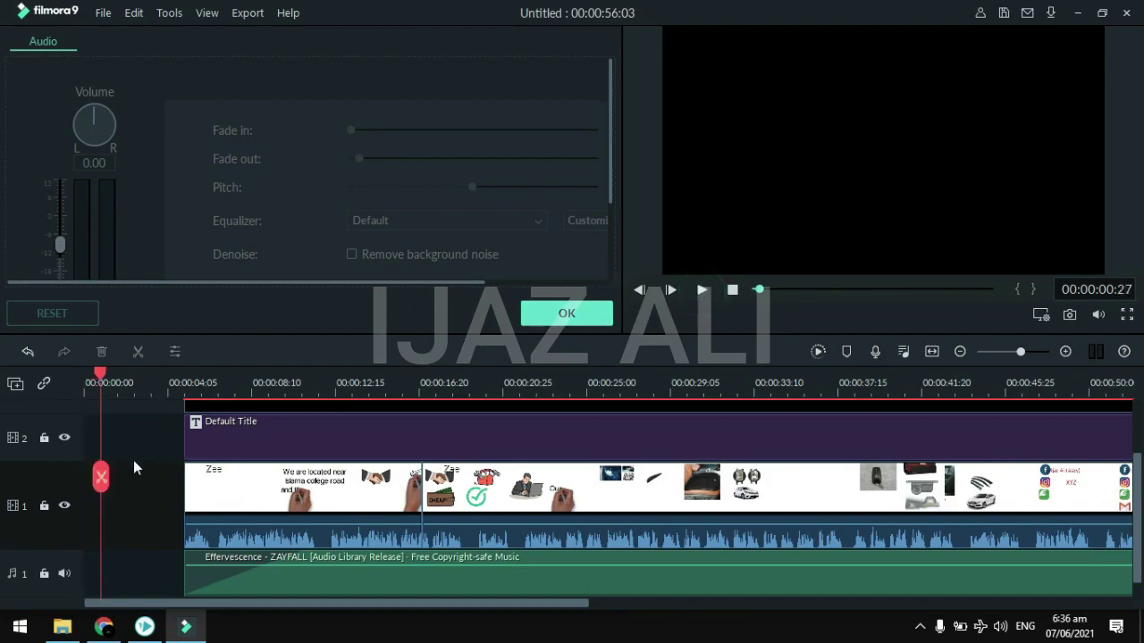
{"action": "scroll", "coordinate": [129, 448], "scroll_direction": "up", "scroll_amount": 2}
{"action": "left_click_drag", "start_coordinate": [134, 451], "coordinate": [323, 577]}
{"action": "left_click_drag", "start_coordinate": [371, 515], "coordinate": [249, 524]}
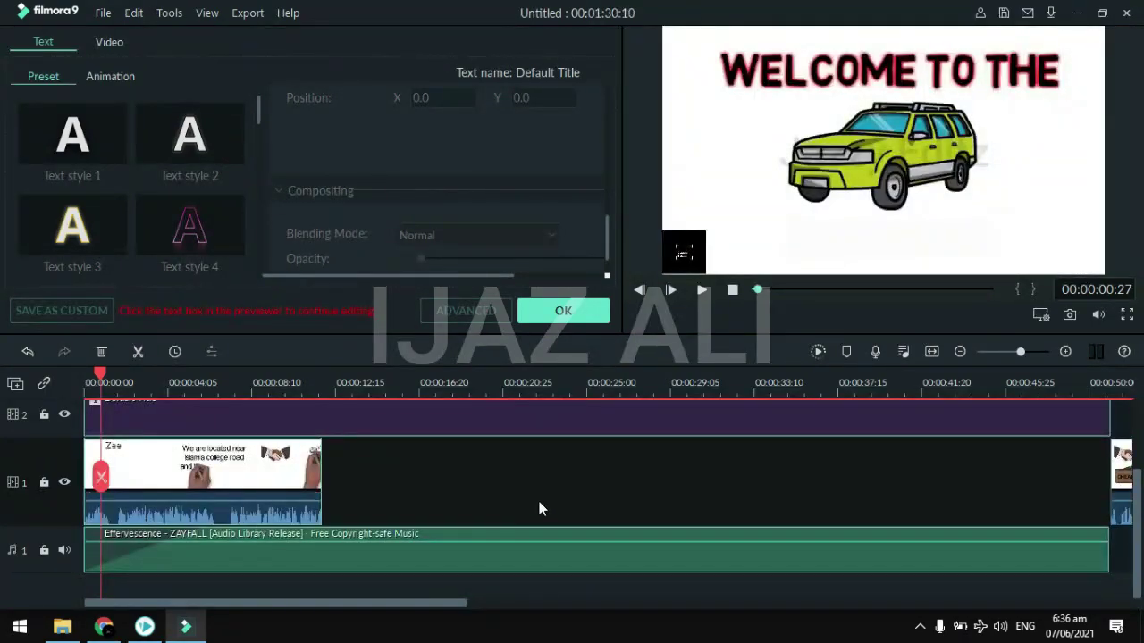
Step: Move the displaced second Zee clip back directly behind the first one on video track 1 and close its settings
{"action": "scroll", "coordinate": [538, 502], "scroll_direction": "up", "scroll_amount": 1}
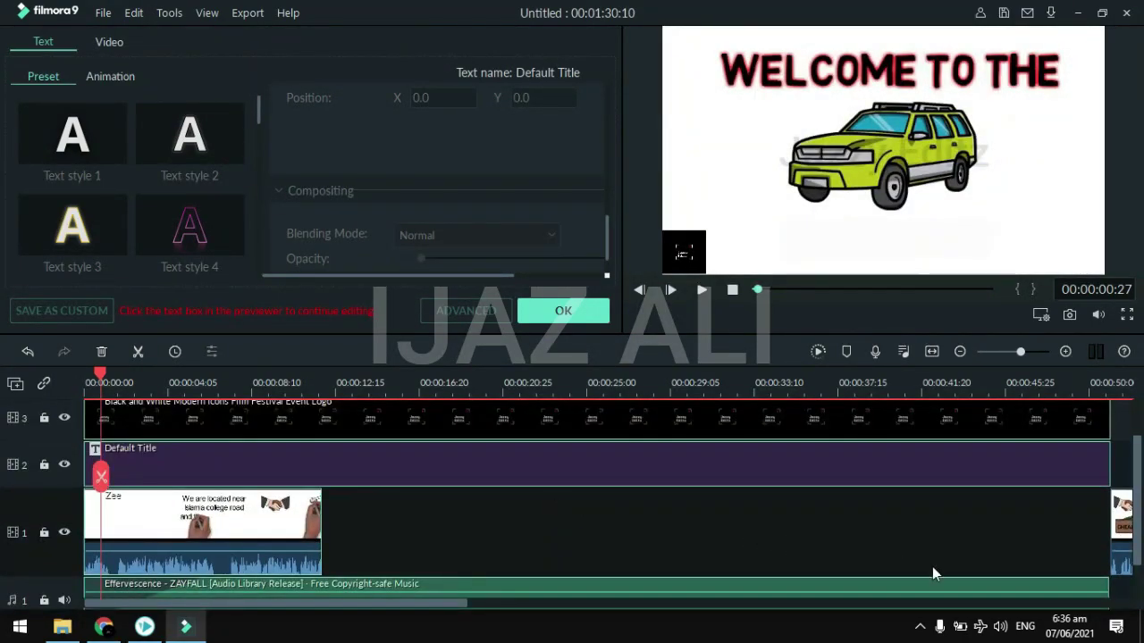
{"action": "double_click", "coordinate": [1127, 516]}
{"action": "left_click_drag", "start_coordinate": [1128, 515], "coordinate": [340, 524]}
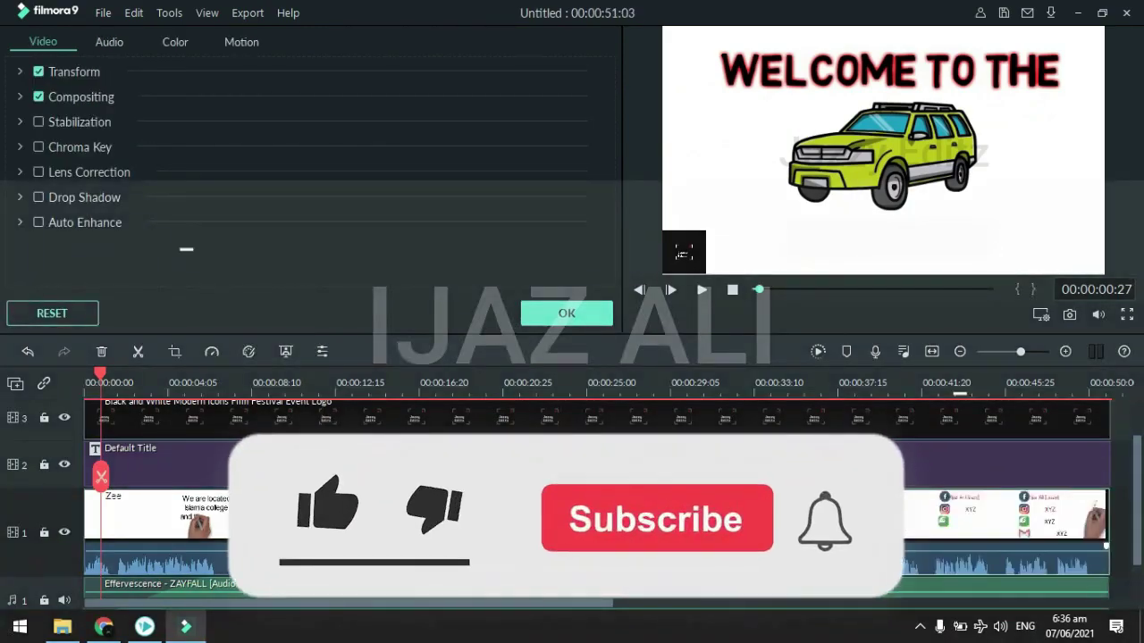
{"action": "left_click", "coordinate": [566, 313]}
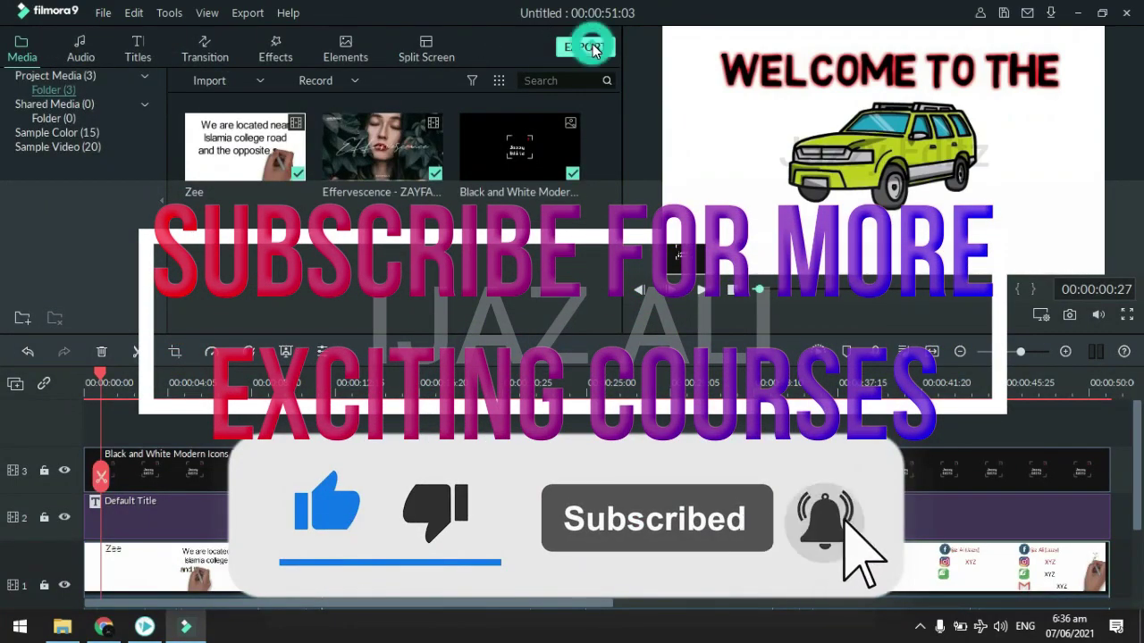
Step: Open the video export and choose a lower-quality preset in the MP4 settings
{"action": "left_click", "coordinate": [590, 46]}
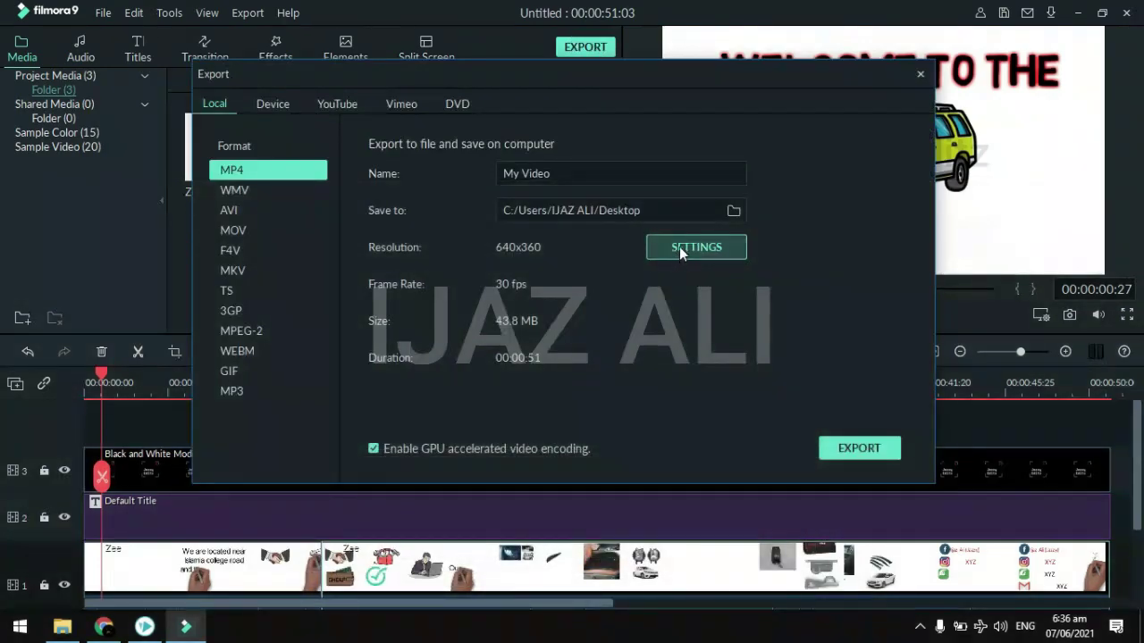
{"action": "left_click", "coordinate": [679, 246]}
{"action": "left_click", "coordinate": [639, 86]}
{"action": "left_click", "coordinate": [613, 514]}
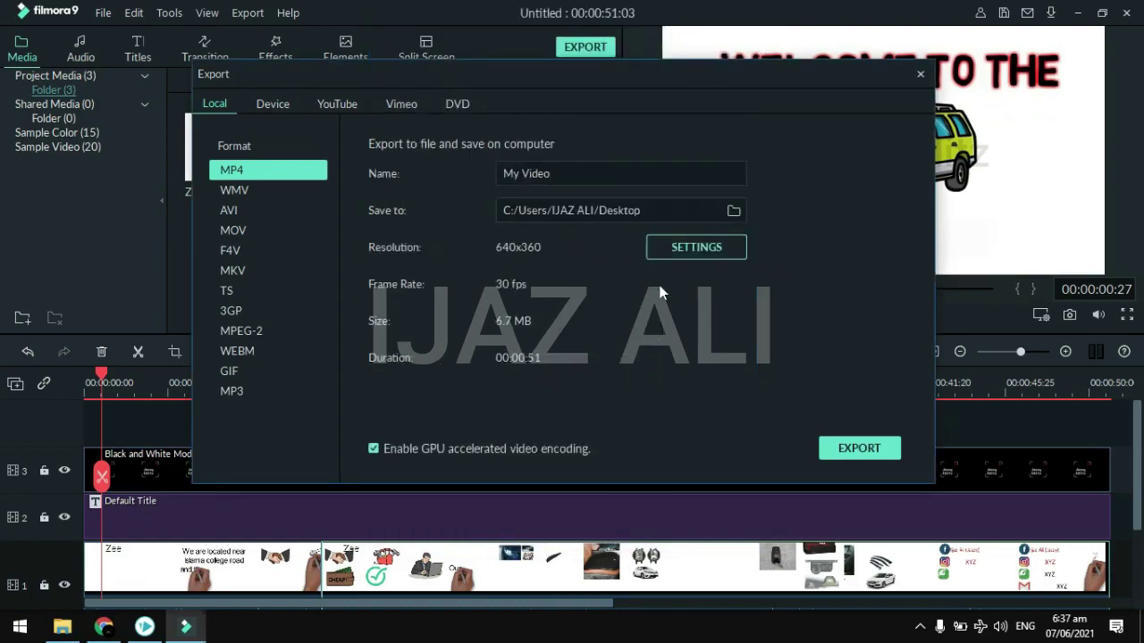
Step: Choose the Desktop folder as the save location for the exported video
{"action": "left_click", "coordinate": [733, 210]}
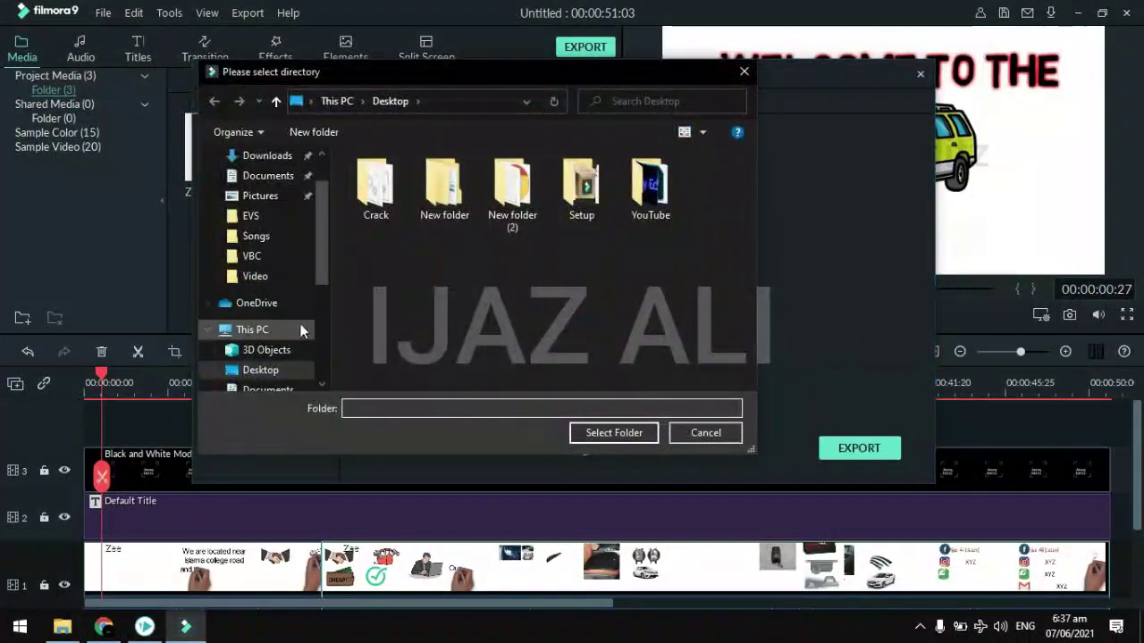
{"action": "left_click", "coordinate": [286, 371]}
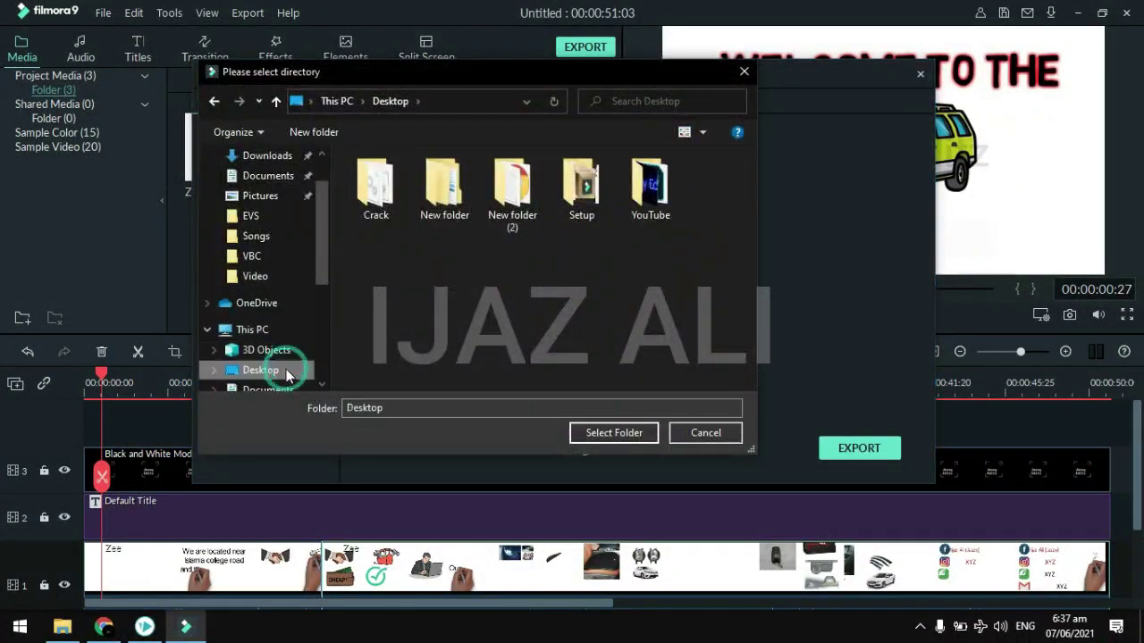
{"action": "left_click", "coordinate": [603, 432]}
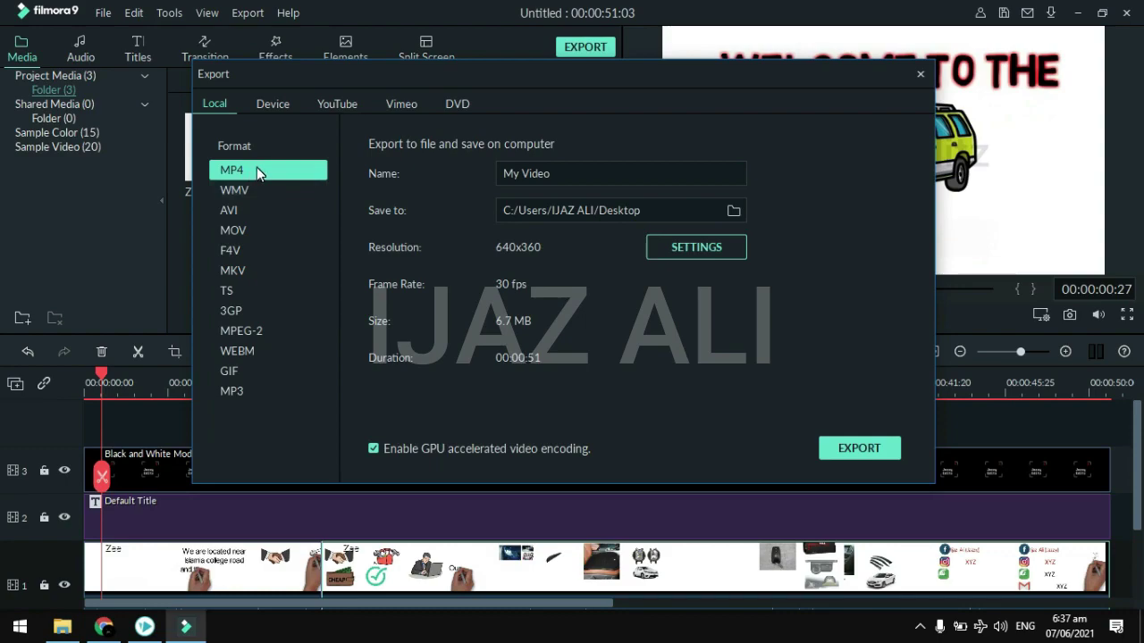
Step: Export the project in MP4 format, close the export windows and minimize the editor to show the desktop
{"action": "left_click", "coordinate": [248, 390]}
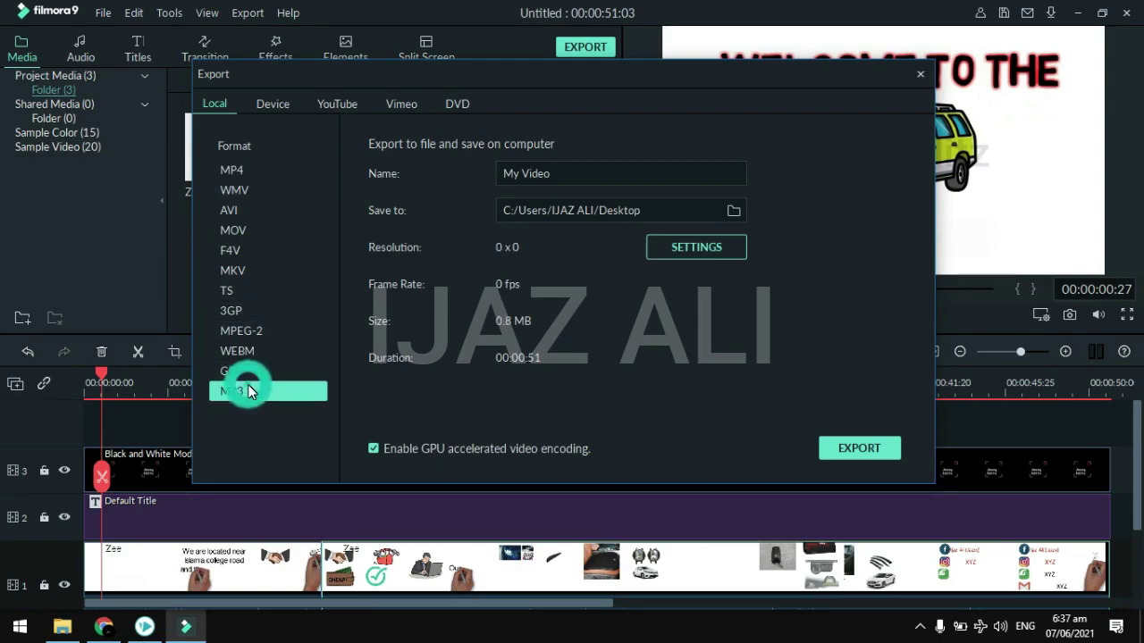
{"action": "left_click", "coordinate": [250, 168]}
{"action": "left_click", "coordinate": [860, 447]}
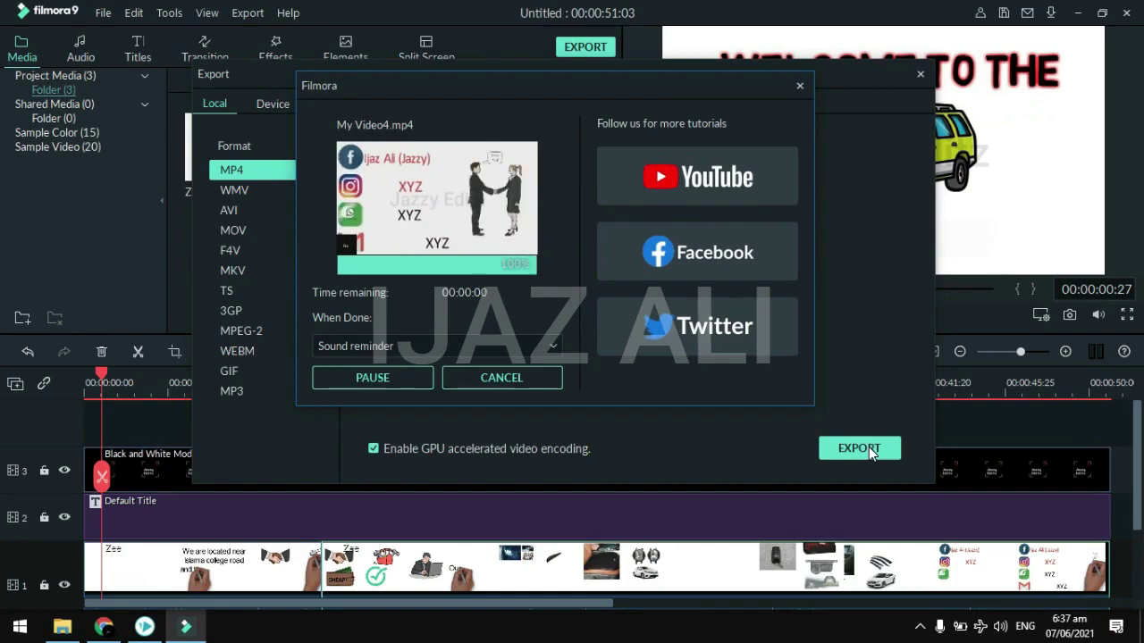
{"action": "left_click", "coordinate": [501, 377]}
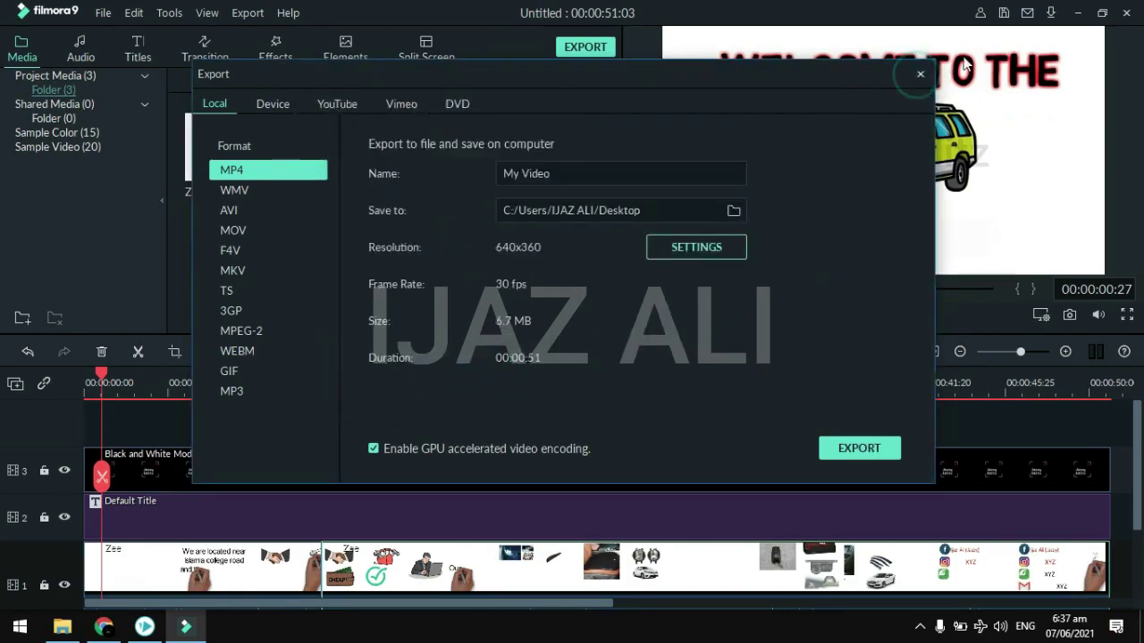
{"action": "left_click", "coordinate": [919, 76]}
{"action": "left_click", "coordinate": [1078, 13]}
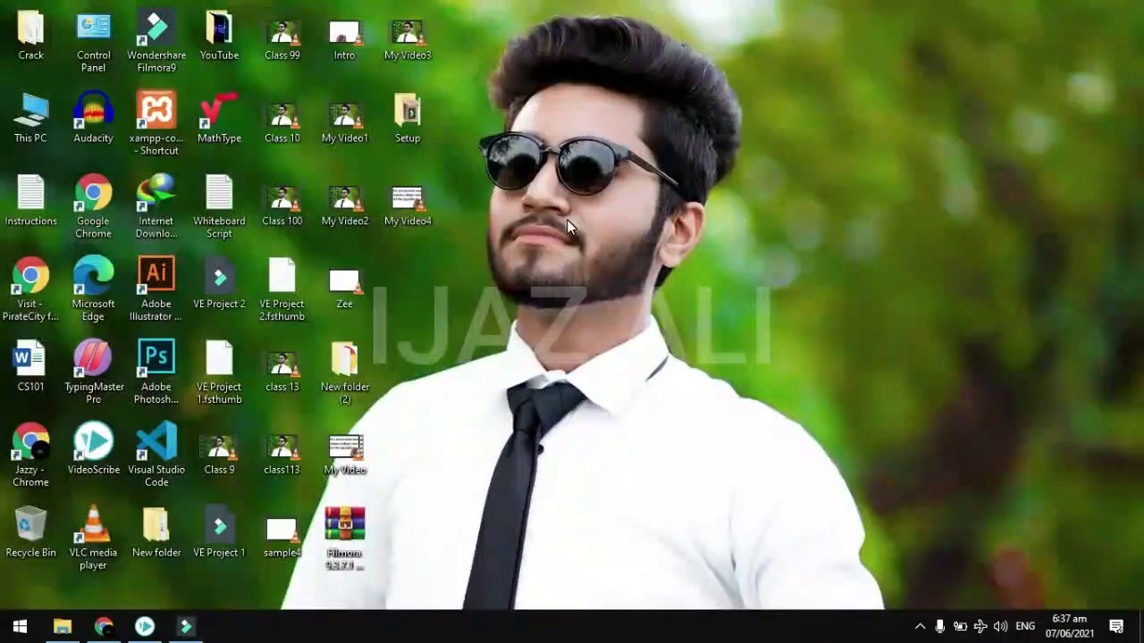
Step: Play the exported My Video4 from the desktop in VLC media player, skipping ahead to check the closing section, and close the player
{"action": "double_click", "coordinate": [406, 205]}
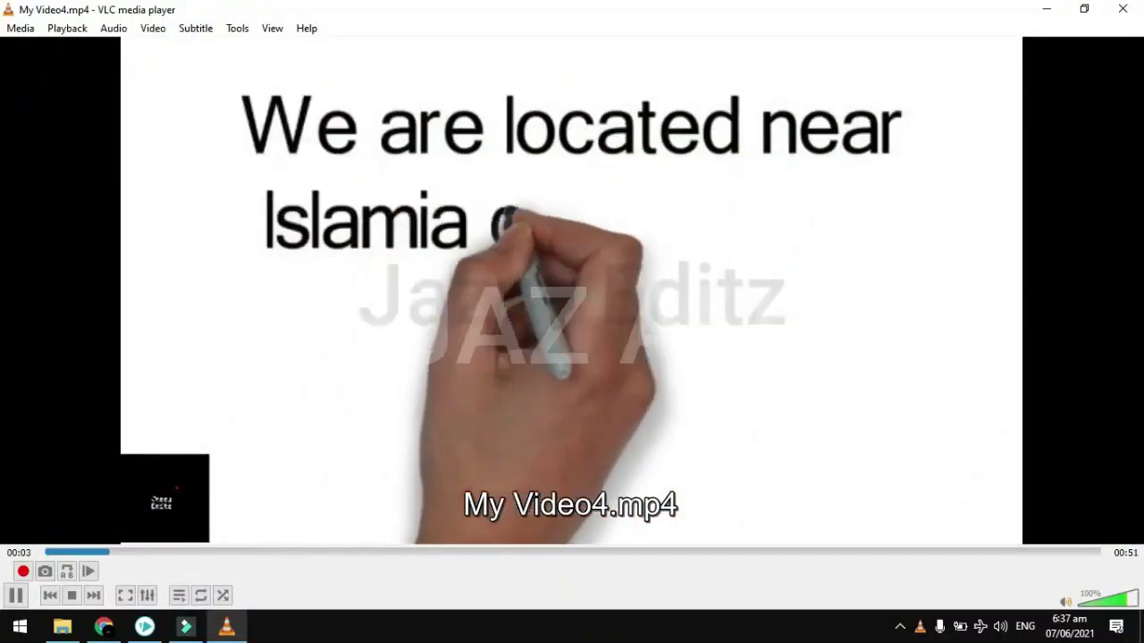
{"action": "key", "text": "space"}
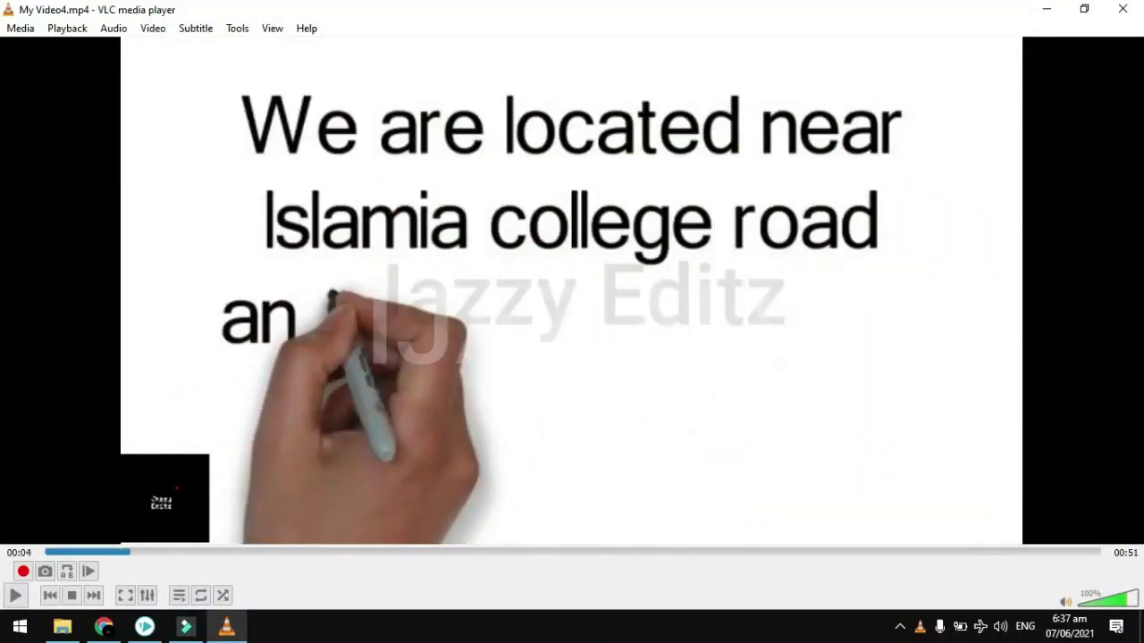
{"action": "key", "text": "Right"}
{"action": "key", "text": "Right"}
{"action": "key", "text": "Right"}
{"action": "key", "text": "Right"}
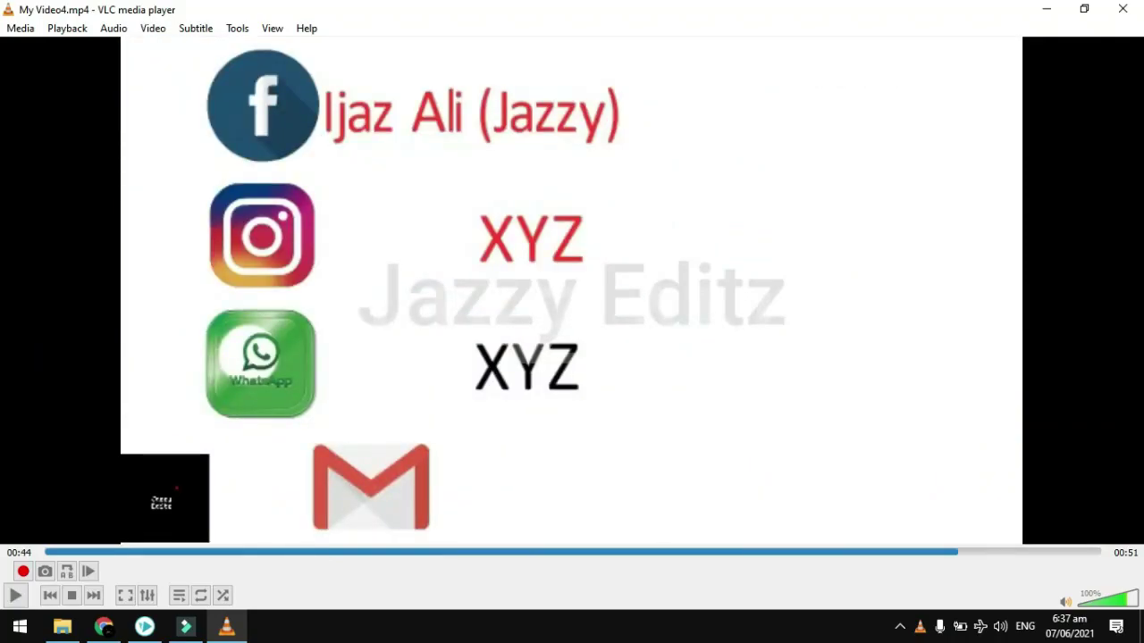
{"action": "key", "text": "space"}
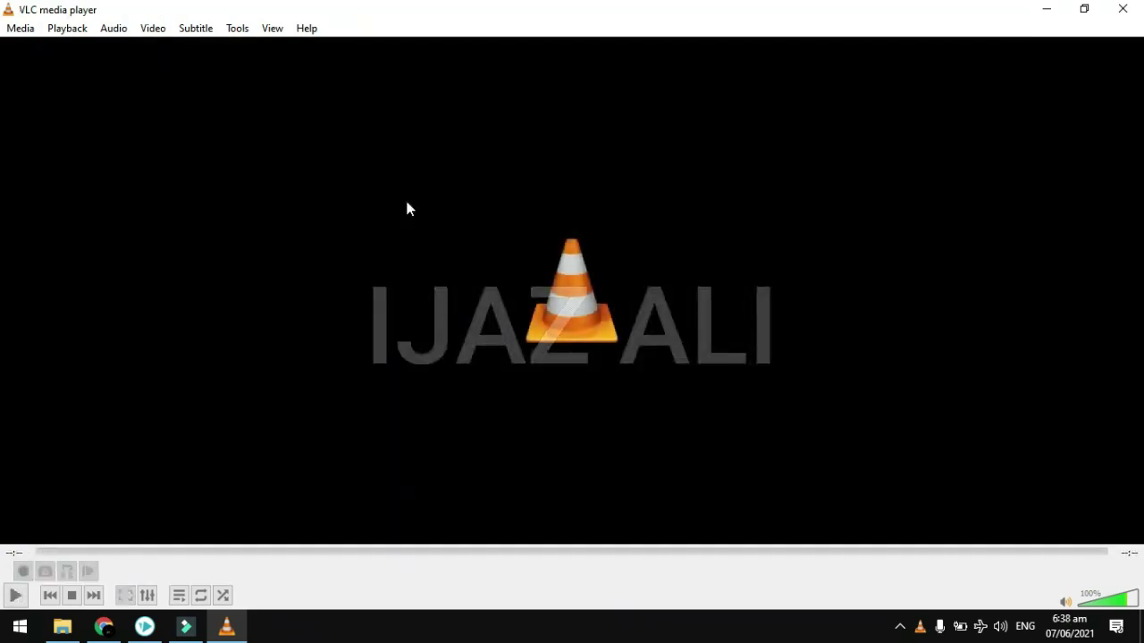
{"action": "left_click", "coordinate": [1122, 9]}
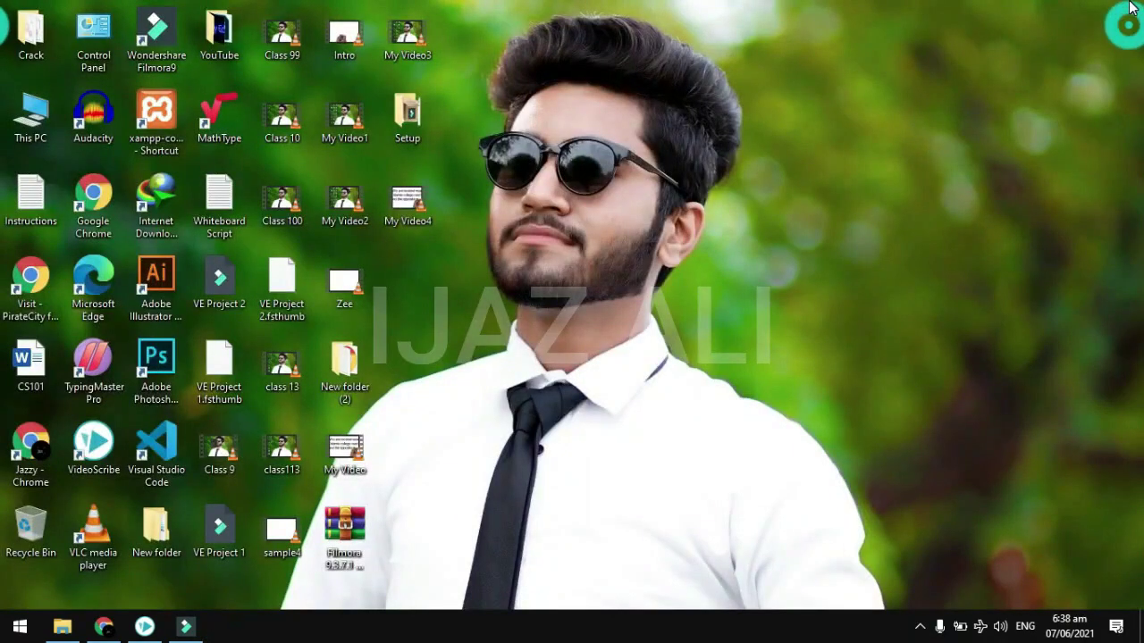
{"action": "right_click", "coordinate": [509, 161]}
{"action": "left_click", "coordinate": [561, 208]}
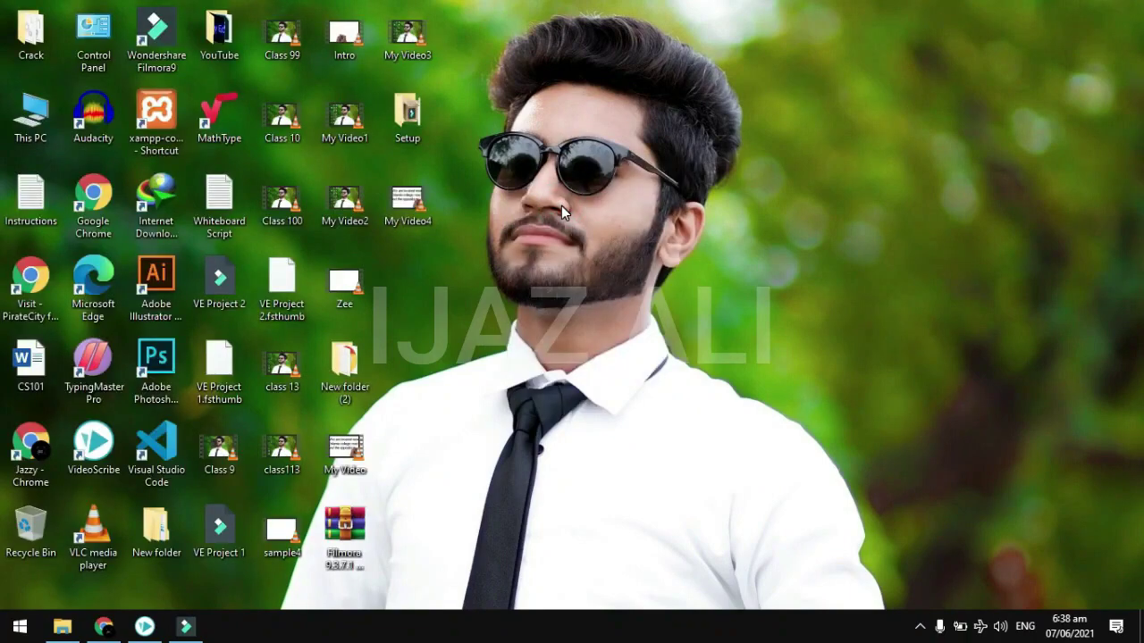